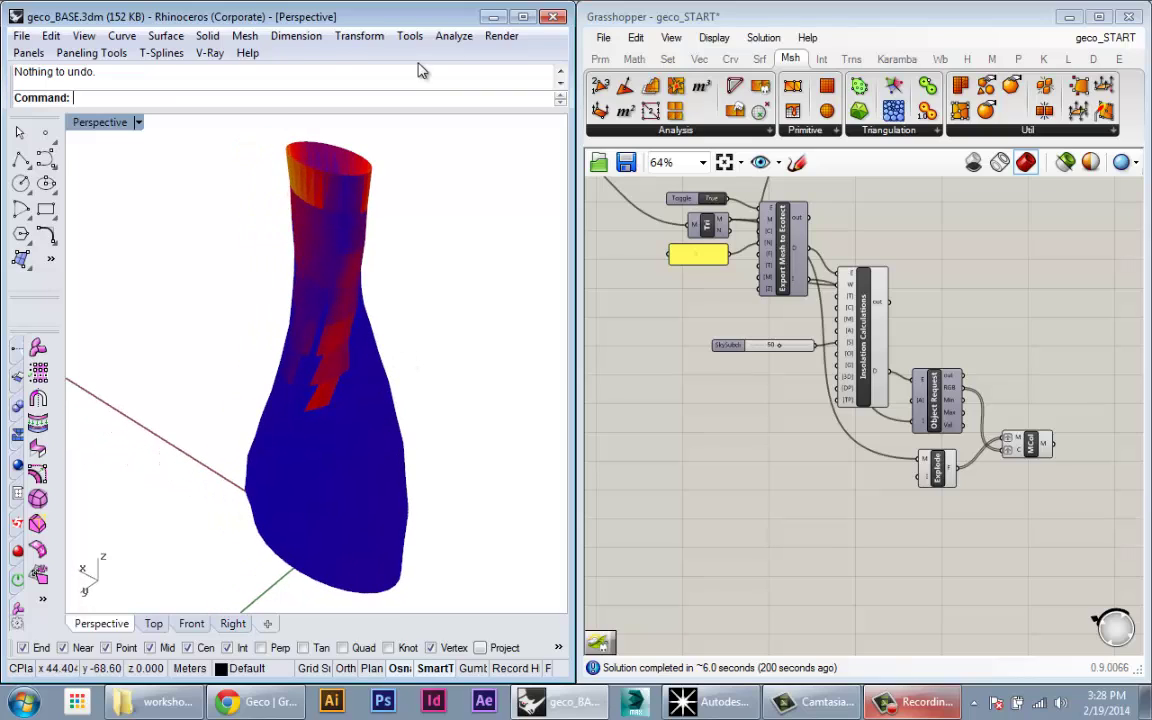
- Hide the preview of the Ecotect export and insolation analysis components, and shift the group slightly down the canvas
{"action": "right_click_drag", "start_coordinate": [496, 334], "coordinate": [449, 367]}
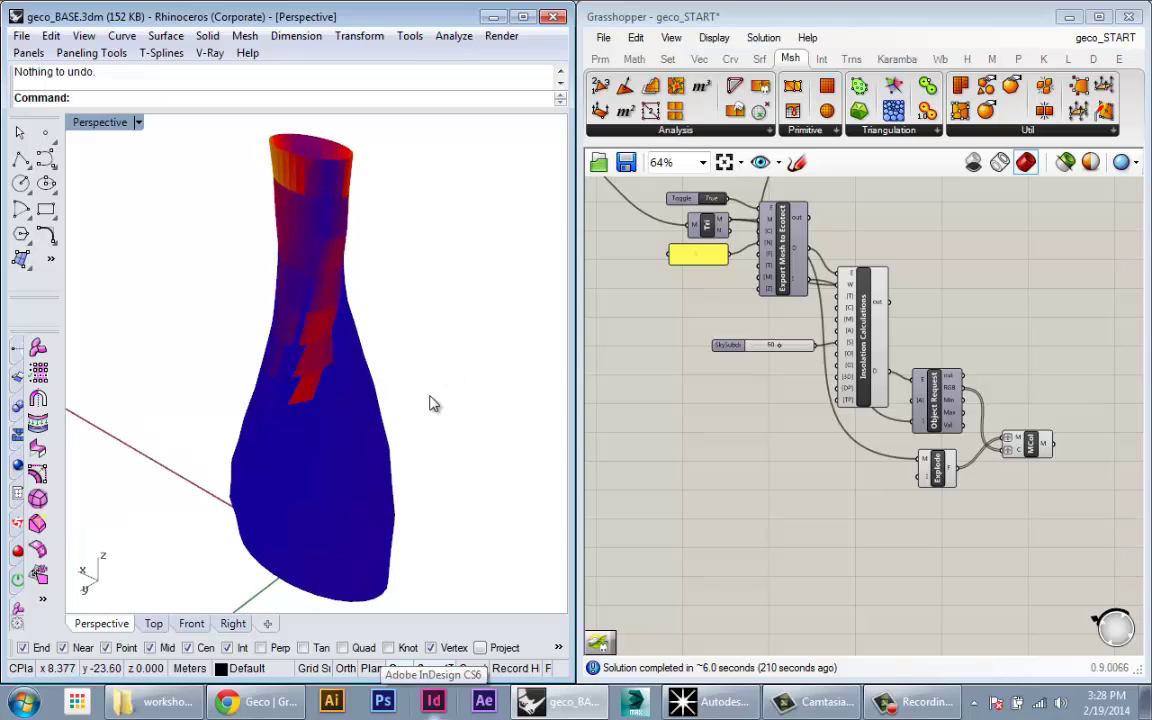
{"action": "scroll", "coordinate": [820, 470], "scroll_direction": "down", "scroll_amount": 3}
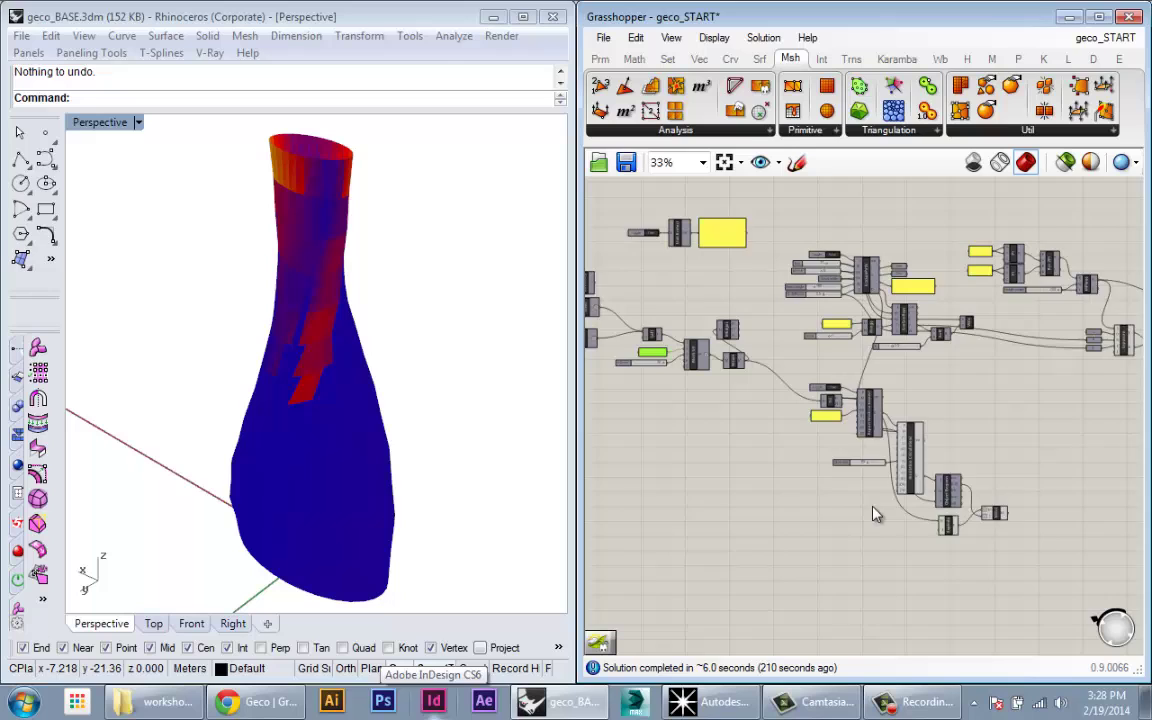
{"action": "left_click_drag", "start_coordinate": [962, 548], "coordinate": [758, 366]}
{"action": "middle_click", "coordinate": [906, 376]}
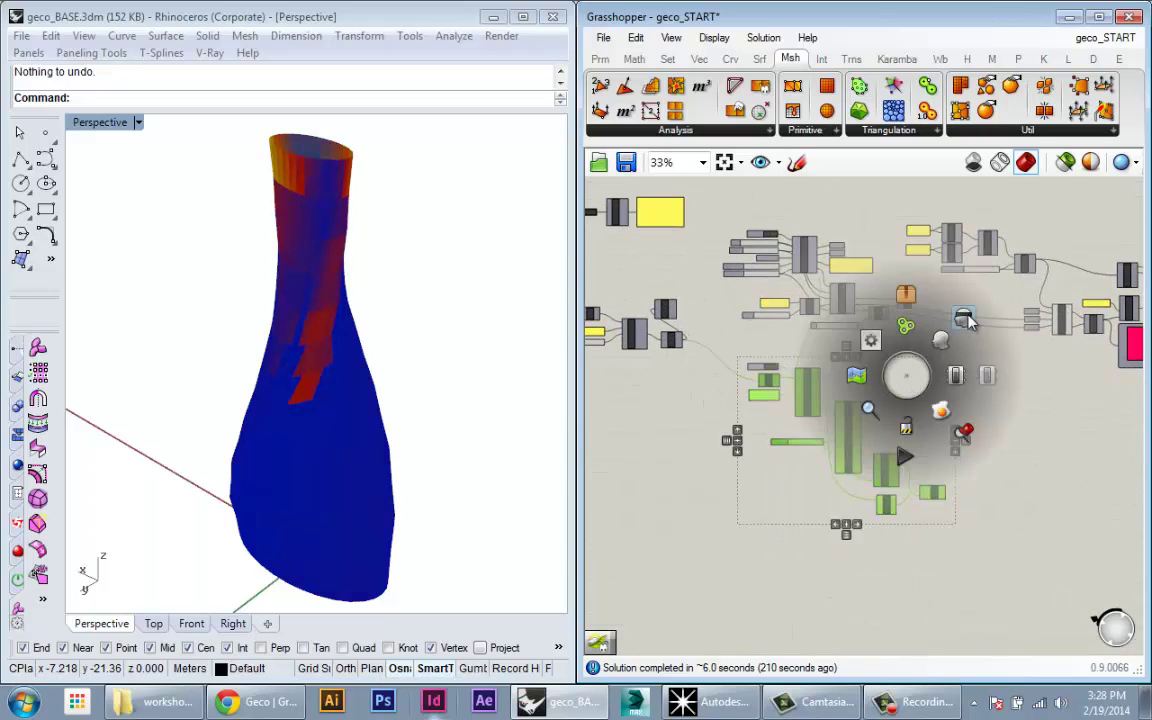
{"action": "left_click", "coordinate": [945, 408]}
{"action": "right_click_drag", "start_coordinate": [945, 408], "coordinate": [995, 399]}
{"action": "left_click", "coordinate": [964, 393]}
{"action": "scroll", "coordinate": [900, 403], "scroll_direction": "down", "scroll_amount": 2}
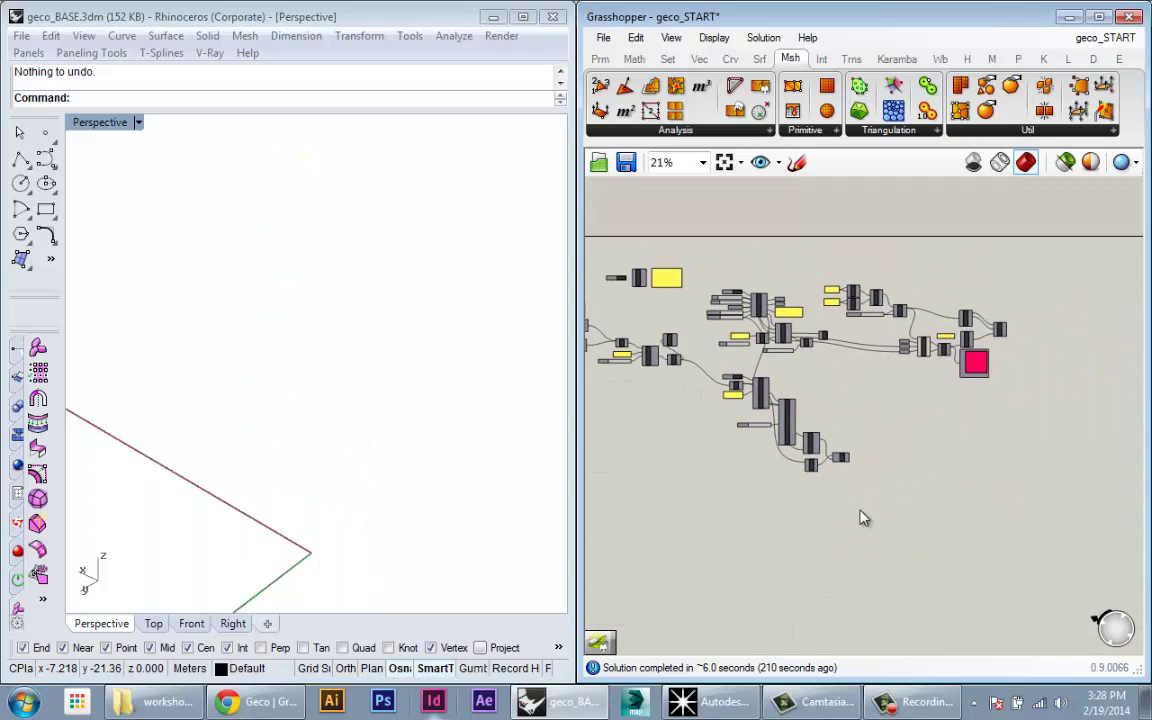
{"action": "left_click_drag", "start_coordinate": [866, 535], "coordinate": [771, 412]}
{"action": "left_click", "coordinate": [701, 418]}
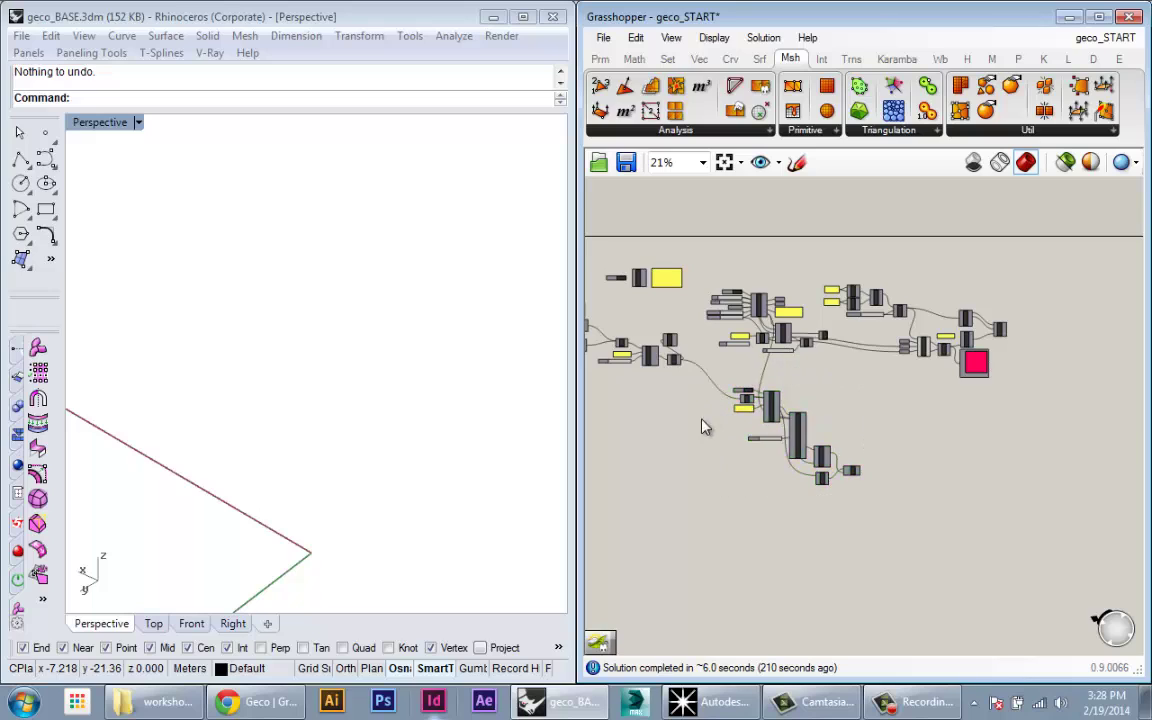
- Turn on the preview of the MEdges and Boundary components to show the tower's mesh edges and floor plates
{"action": "scroll", "coordinate": [821, 412], "scroll_direction": "up", "scroll_amount": 2}
{"action": "right_click_drag", "start_coordinate": [701, 418], "coordinate": [706, 356]}
{"action": "scroll", "coordinate": [706, 363], "scroll_direction": "up", "scroll_amount": 5}
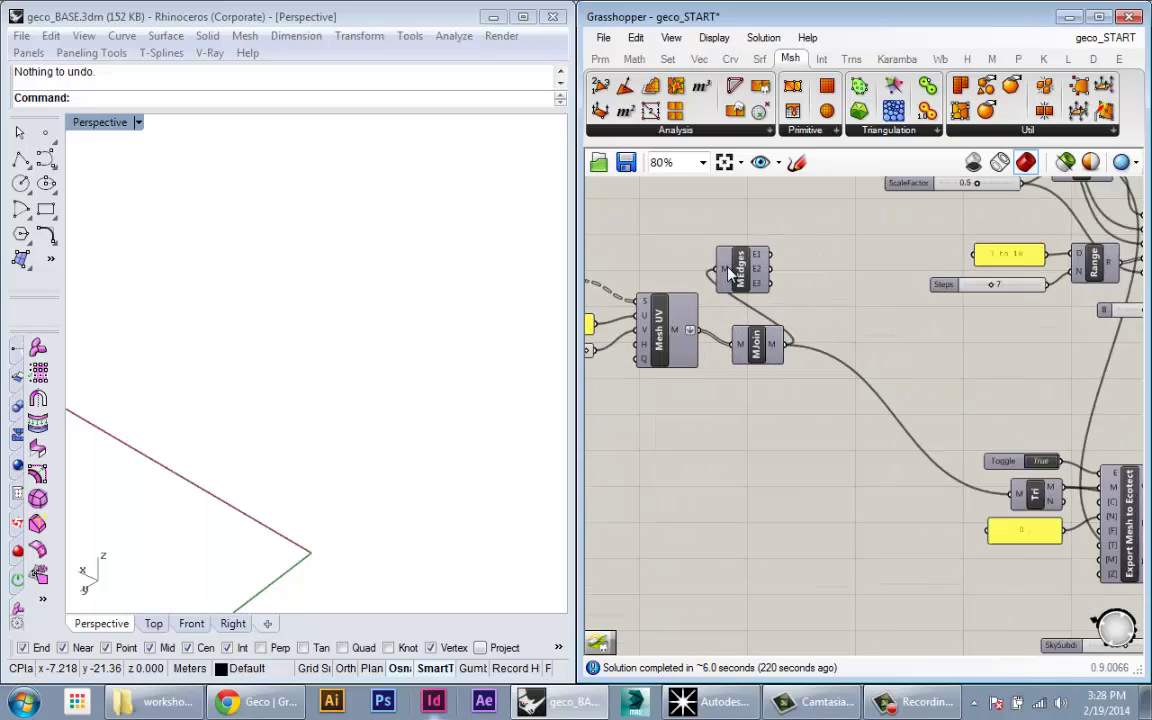
{"action": "right_click", "coordinate": [742, 262]}
{"action": "left_click", "coordinate": [770, 303]}
{"action": "right_click_drag", "start_coordinate": [449, 423], "coordinate": [343, 432]}
{"action": "right_click_drag", "start_coordinate": [612, 375], "coordinate": [1006, 488]}
{"action": "scroll", "coordinate": [1006, 488], "scroll_direction": "down", "scroll_amount": 1}
{"action": "right_click", "coordinate": [783, 322]}
{"action": "left_click", "coordinate": [850, 355]}
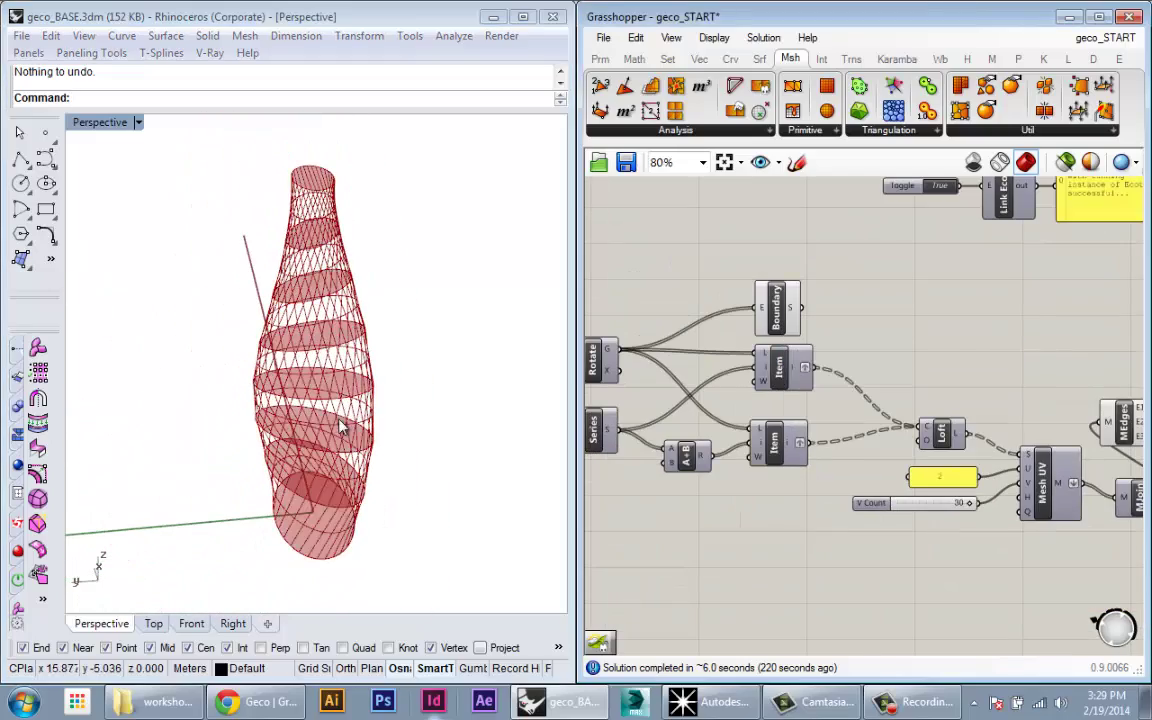
- Examine the tower's floor plates and the mesh edge pattern between them from several angles and distances
{"action": "right_click_drag", "start_coordinate": [420, 330], "coordinate": [378, 352]}
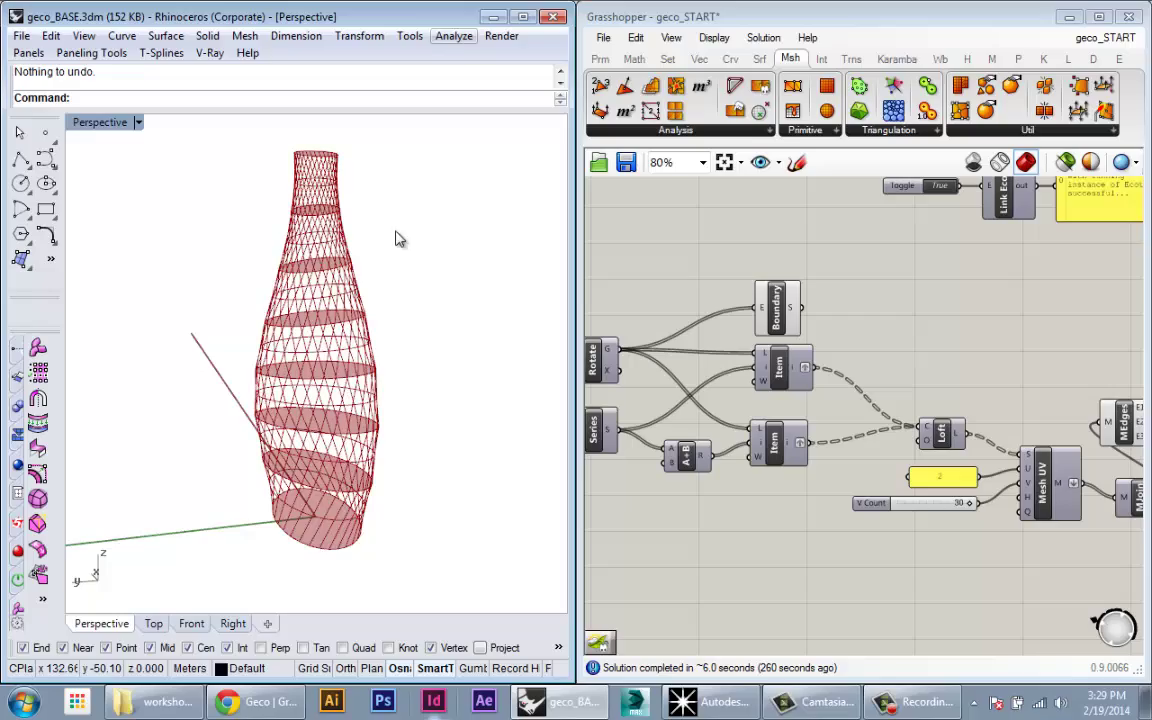
{"action": "right_click_drag", "start_coordinate": [344, 261], "coordinate": [340, 296]}
{"action": "scroll", "coordinate": [330, 370], "scroll_direction": "up", "scroll_amount": 8}
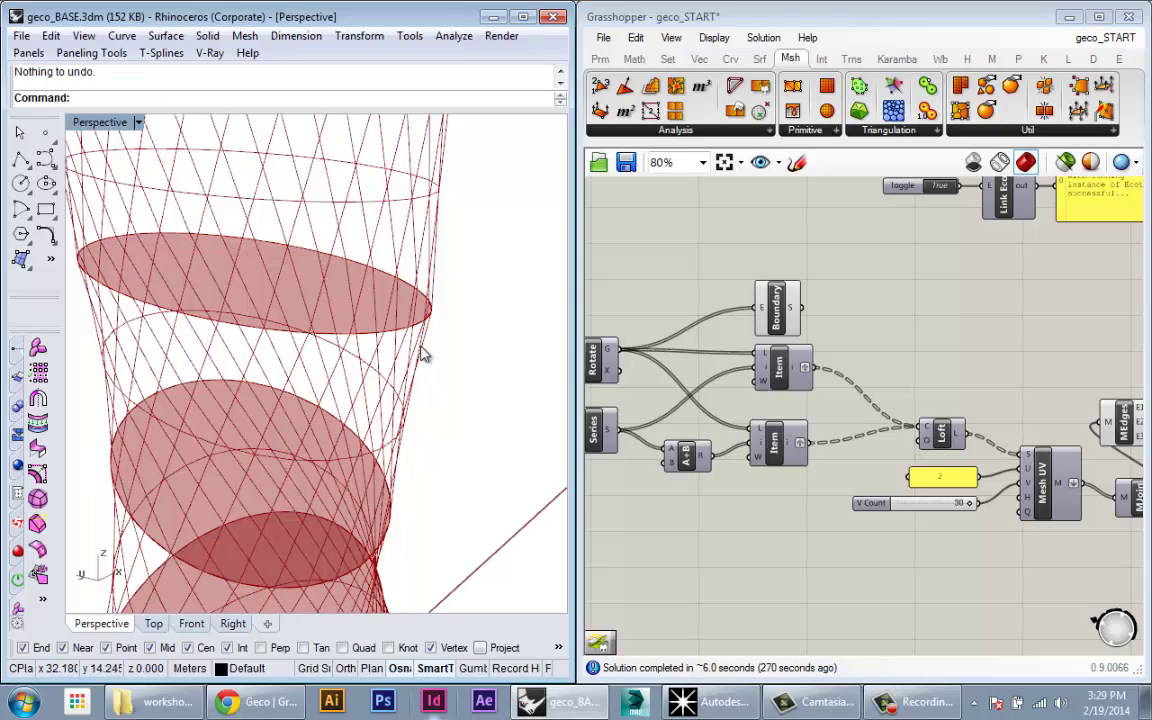
{"action": "scroll", "coordinate": [125, 250], "scroll_direction": "down", "scroll_amount": 1}
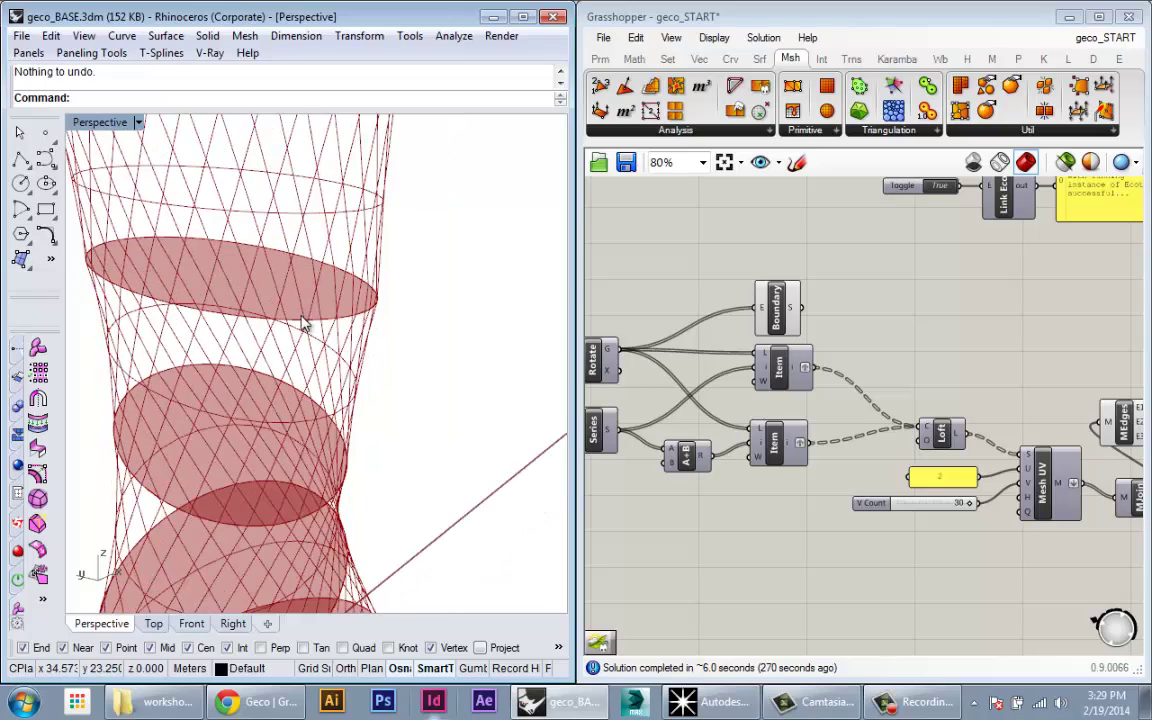
{"action": "right_click_drag", "start_coordinate": [303, 327], "coordinate": [305, 94]}
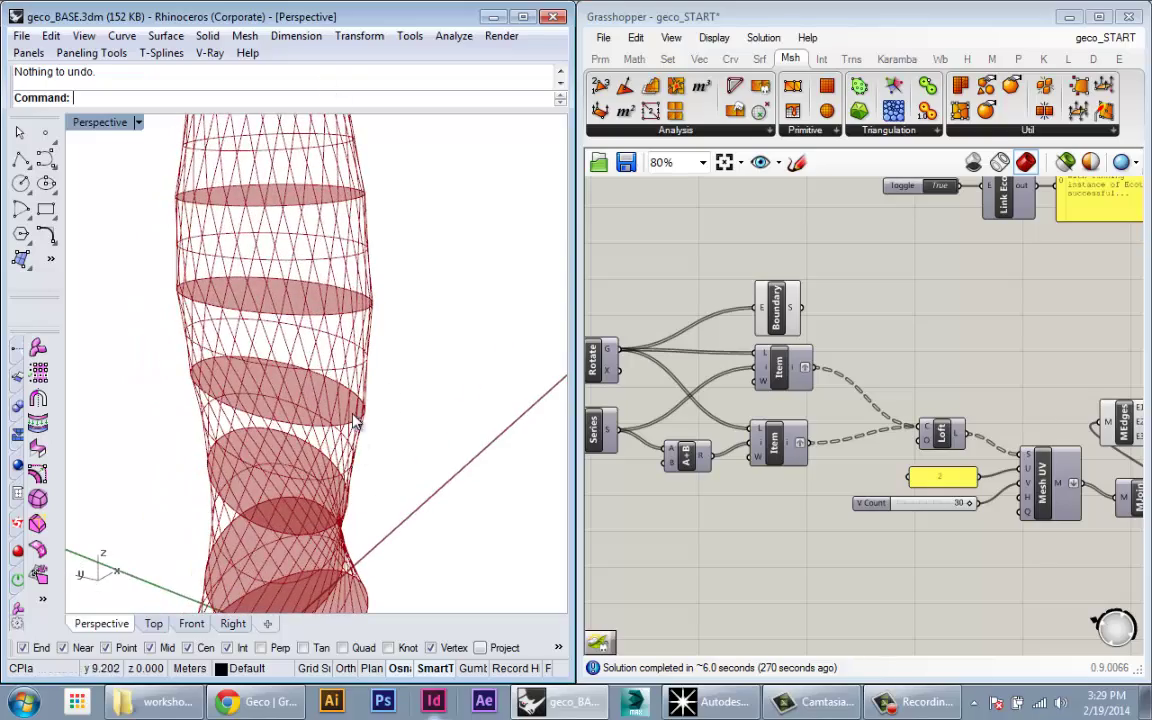
{"action": "scroll", "coordinate": [331, 328], "scroll_direction": "up", "scroll_amount": 6}
{"action": "right_click_drag", "start_coordinate": [328, 380], "coordinate": [360, 284]}
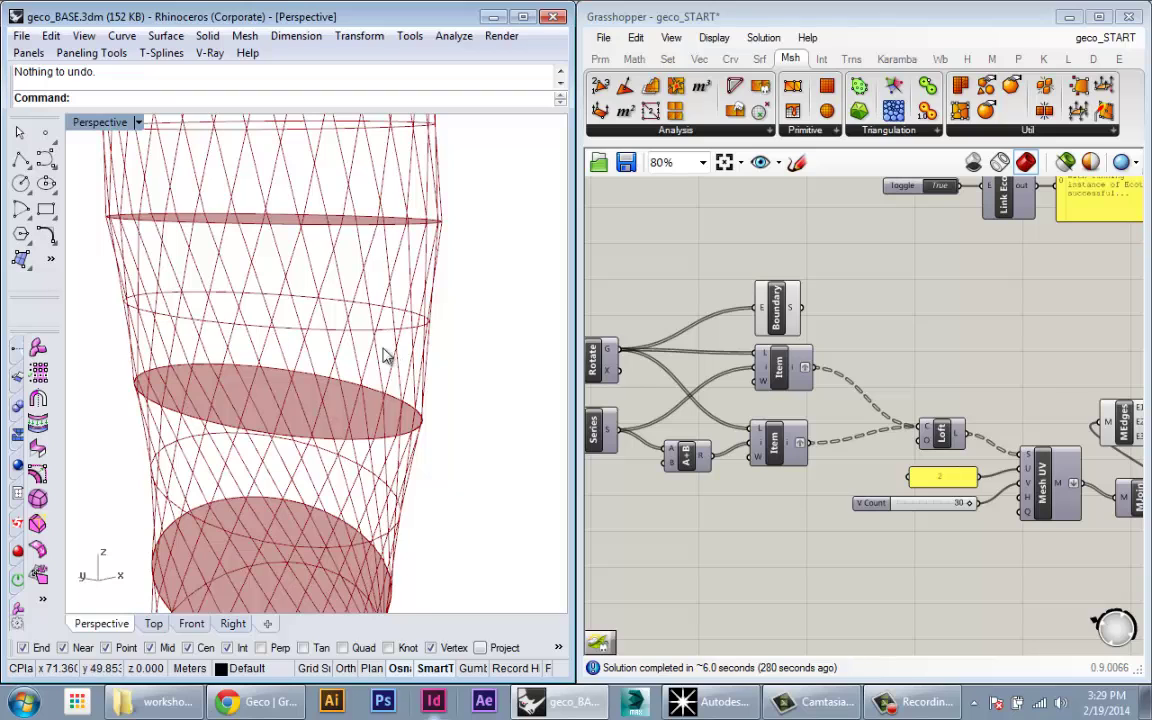
{"action": "right_click_drag", "start_coordinate": [386, 352], "coordinate": [362, 383]}
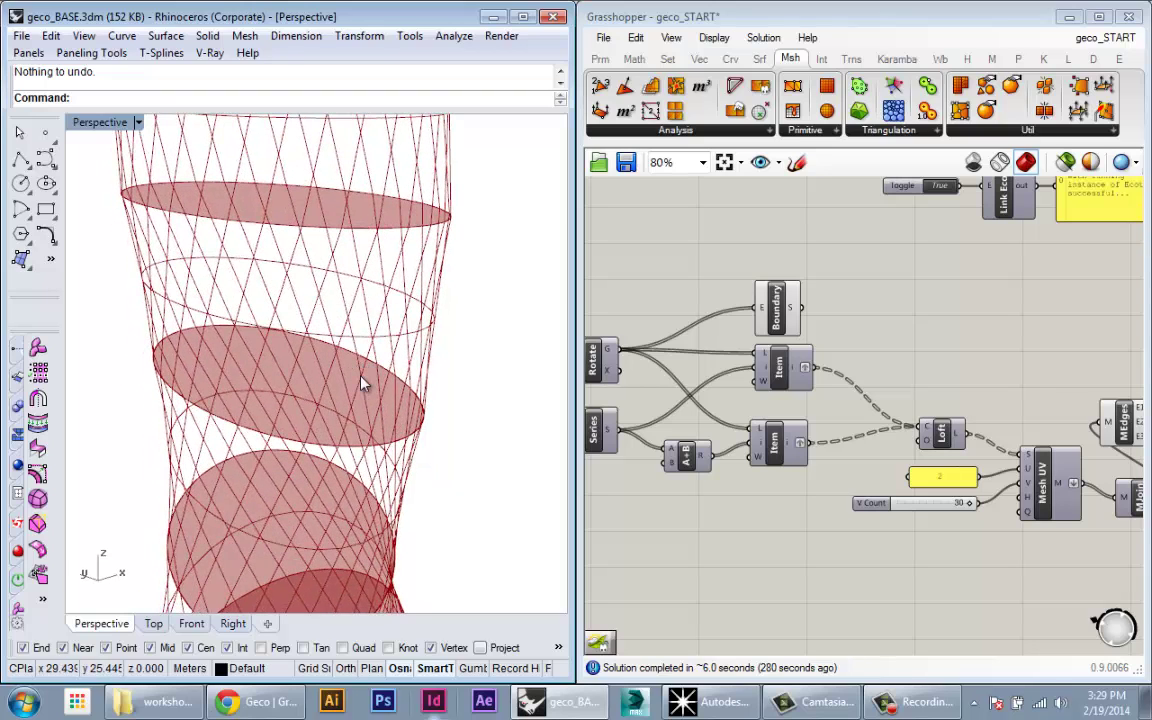
{"action": "right_click_drag", "start_coordinate": [157, 210], "coordinate": [289, 245]}
{"action": "right_click_drag", "start_coordinate": [352, 392], "coordinate": [296, 366]}
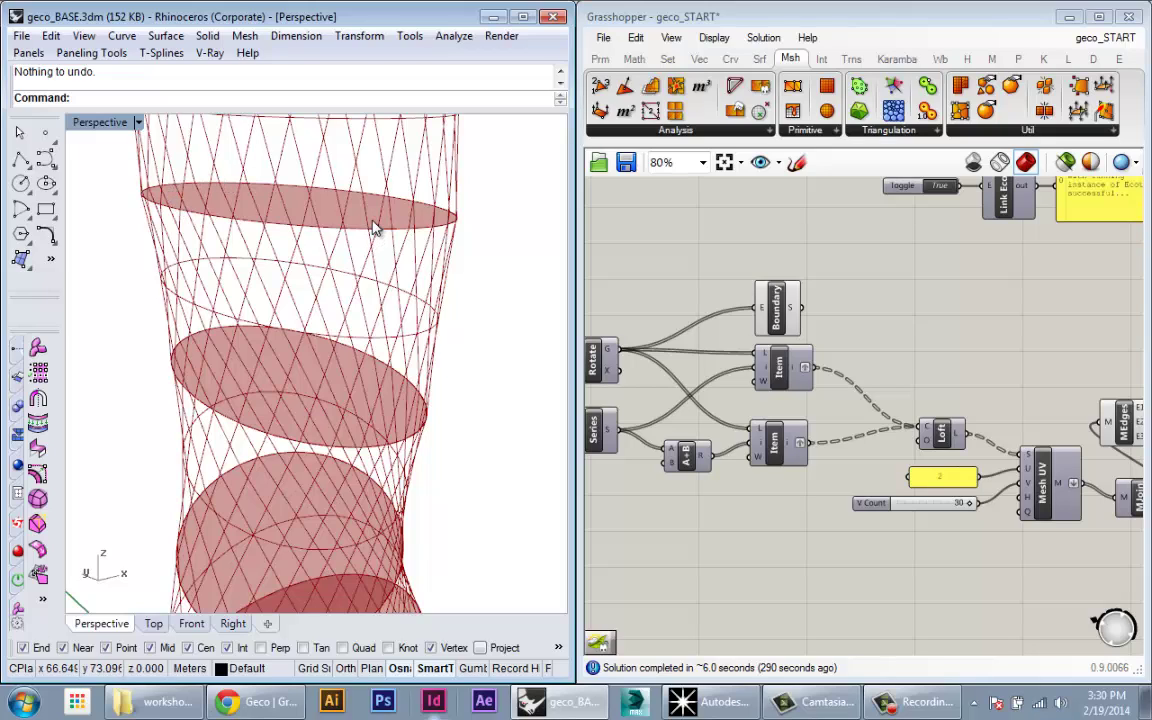
{"action": "right_click_drag", "start_coordinate": [335, 258], "coordinate": [380, 238]}
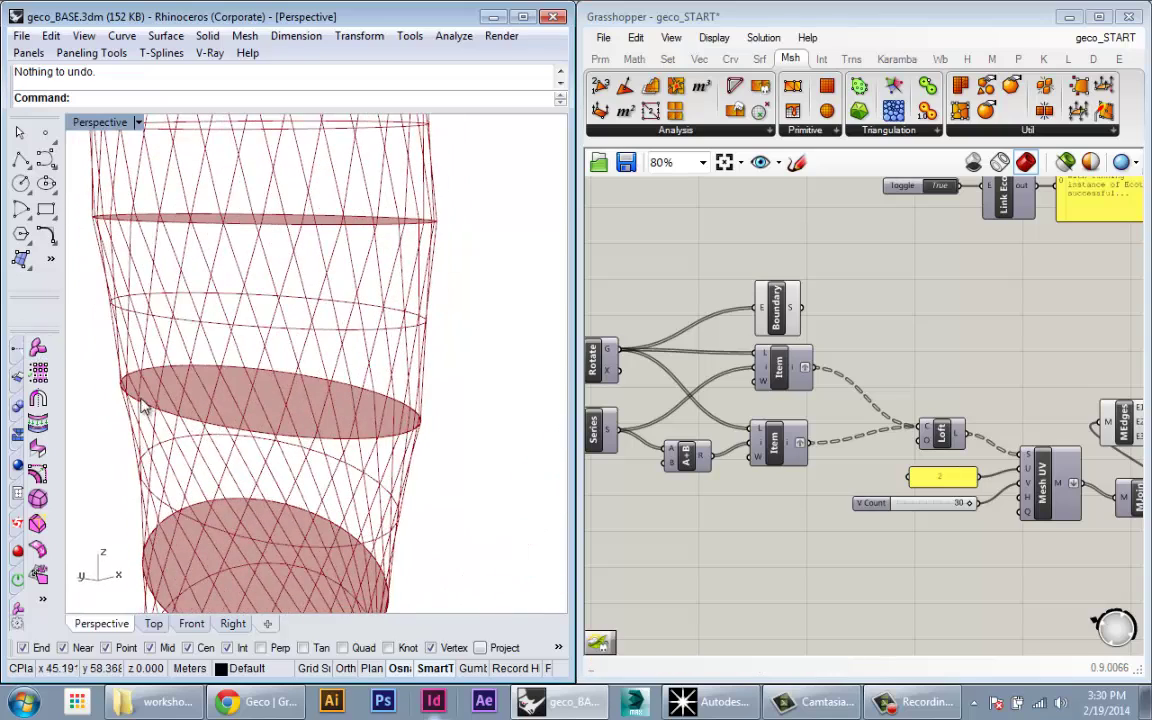
{"action": "right_click_drag", "start_coordinate": [141, 405], "coordinate": [140, 357]}
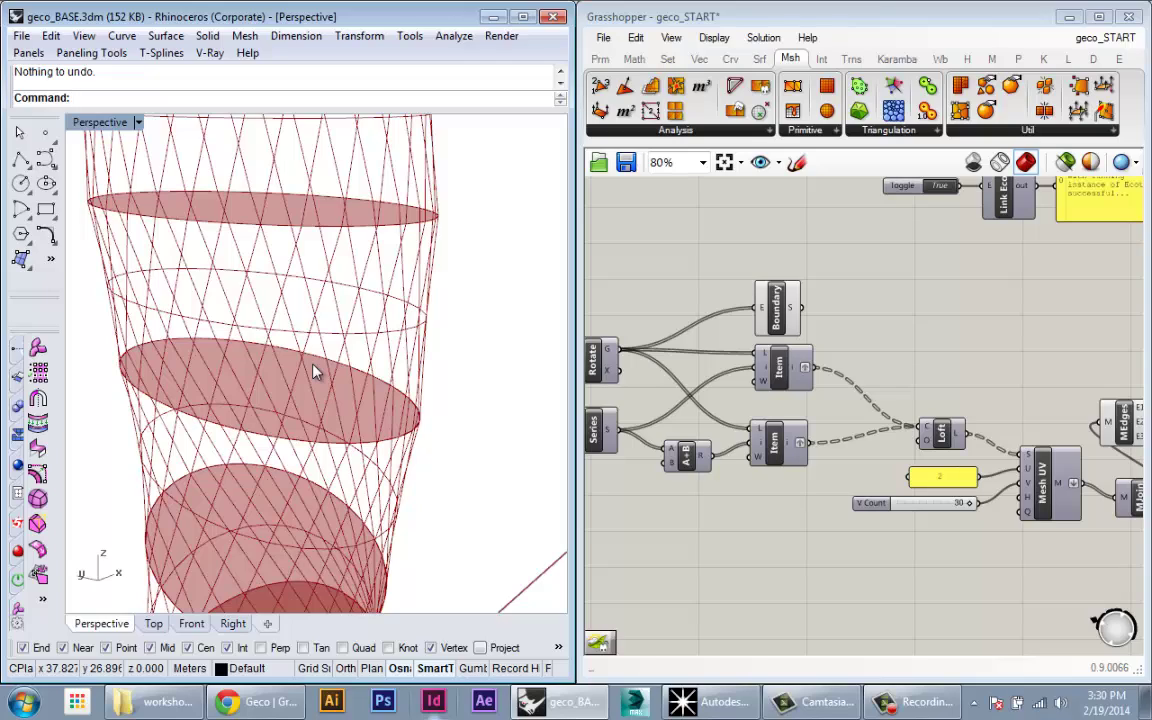
{"action": "right_click_drag", "start_coordinate": [313, 373], "coordinate": [384, 428]}
- Review the definition from the floor and mesh components through to the Ecotect export and insolation calculation components
{"action": "scroll", "coordinate": [880, 383], "scroll_direction": "down", "scroll_amount": 4}
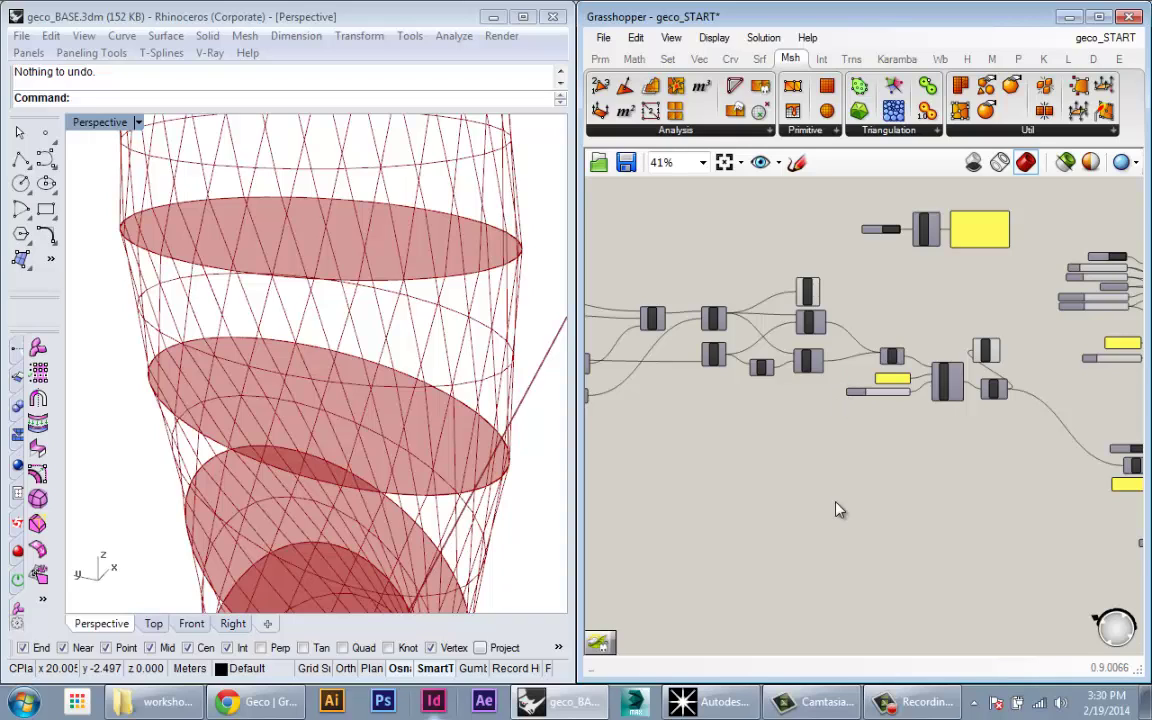
{"action": "right_click_drag", "start_coordinate": [648, 346], "coordinate": [617, 342]}
{"action": "scroll", "coordinate": [955, 507], "scroll_direction": "down", "scroll_amount": 2}
{"action": "scroll", "coordinate": [1126, 574], "scroll_direction": "up", "scroll_amount": 4}
{"action": "right_click_drag", "start_coordinate": [1126, 574], "coordinate": [902, 521]}
{"action": "scroll", "coordinate": [876, 472], "scroll_direction": "down", "scroll_amount": 2}
{"action": "right_click_drag", "start_coordinate": [876, 472], "coordinate": [904, 425]}
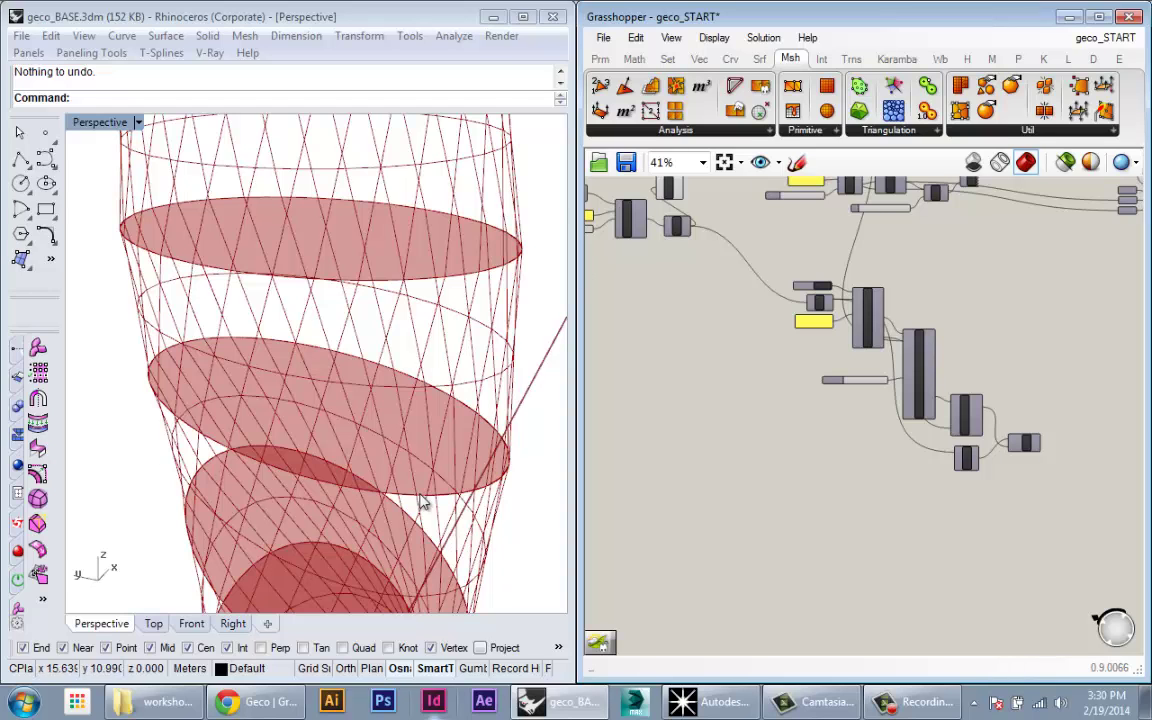
- Examine the tower's joined mesh from the MJoin component together with its edges and floor plates
{"action": "right_click_drag", "start_coordinate": [424, 507], "coordinate": [442, 355]}
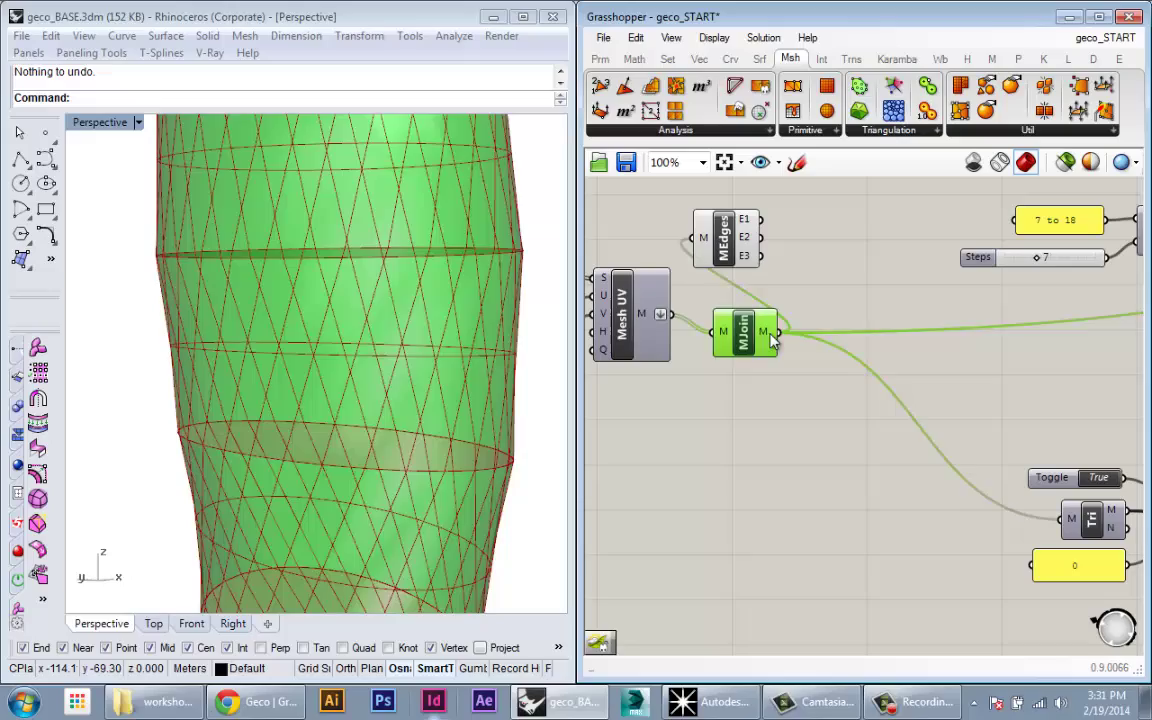
{"action": "right_click_drag", "start_coordinate": [275, 391], "coordinate": [363, 373]}
{"action": "right_click_drag", "start_coordinate": [355, 432], "coordinate": [404, 396]}
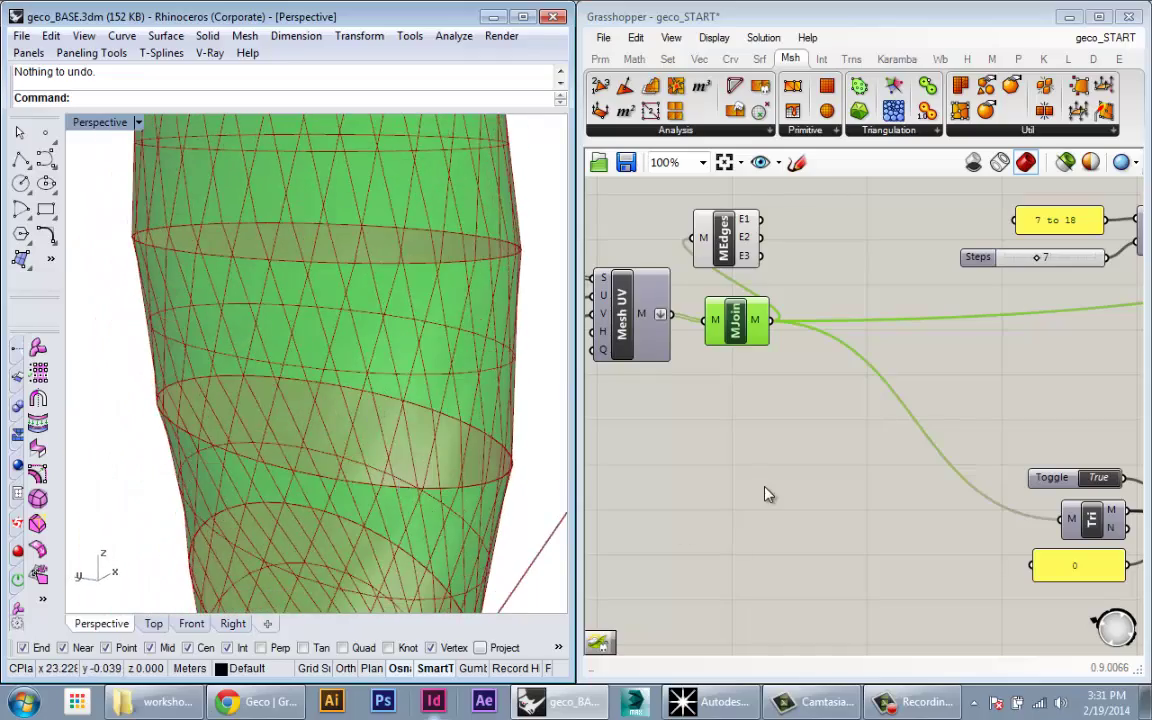
{"action": "right_click_drag", "start_coordinate": [360, 495], "coordinate": [344, 430]}
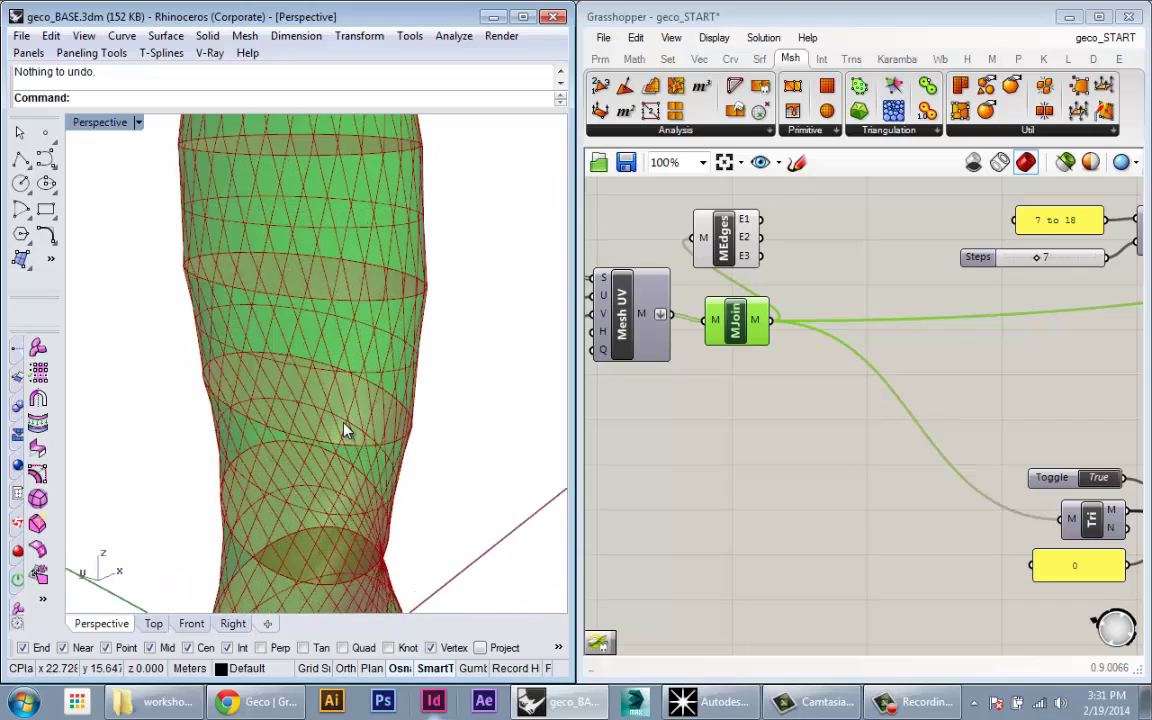
{"action": "right_click_drag", "start_coordinate": [400, 360], "coordinate": [368, 399]}
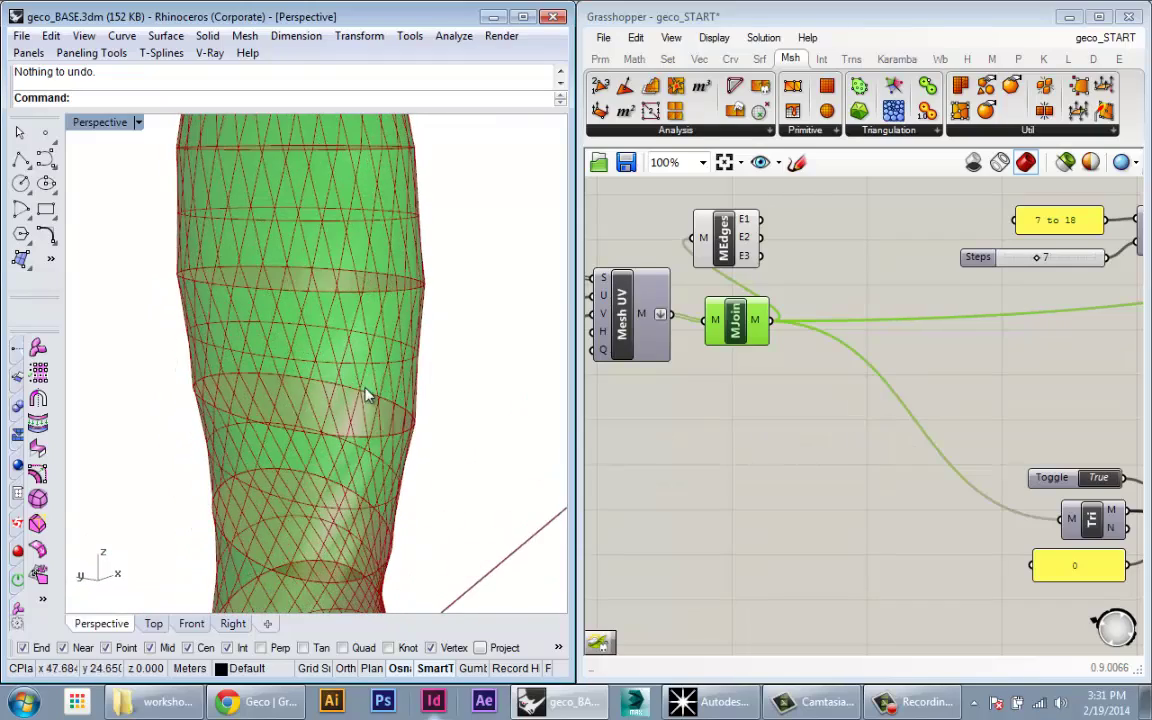
- Add a mesh Explode component below MJoin and connect the joined mesh output to its mesh input
{"action": "scroll", "coordinate": [872, 399], "scroll_direction": "down", "scroll_amount": 5}
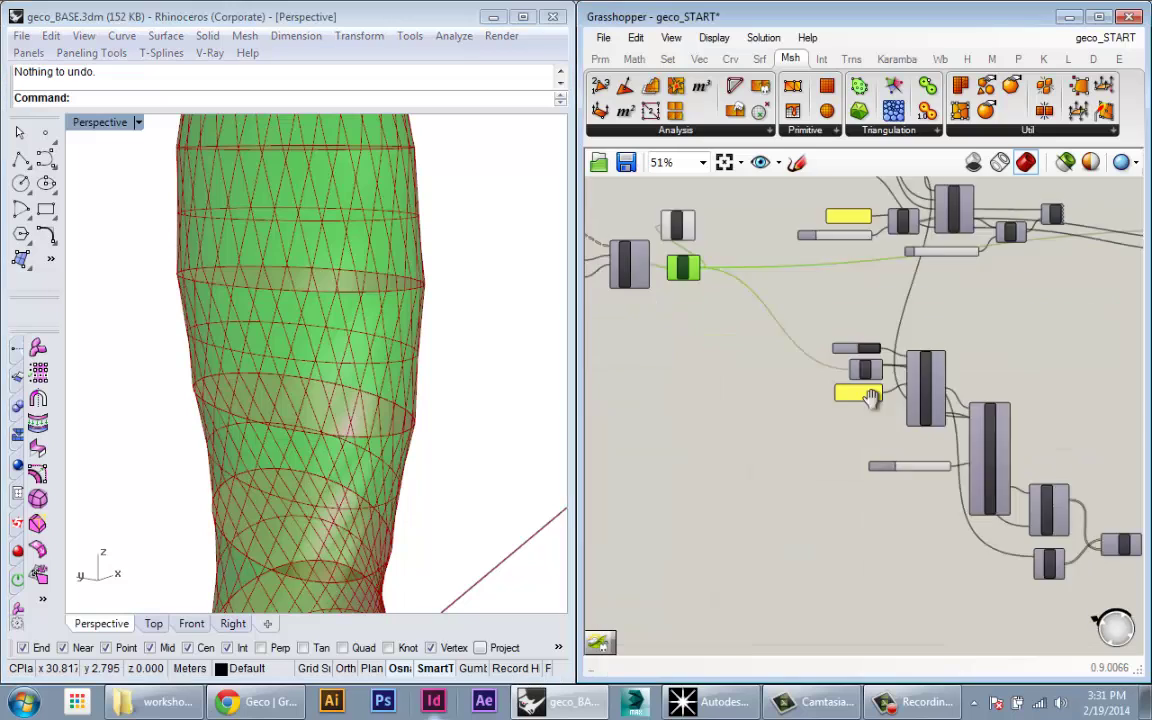
{"action": "right_click_drag", "start_coordinate": [880, 400], "coordinate": [957, 553]}
{"action": "right_click_drag", "start_coordinate": [689, 494], "coordinate": [668, 375]}
{"action": "scroll", "coordinate": [668, 375], "scroll_direction": "up", "scroll_amount": 2}
{"action": "right_click_drag", "start_coordinate": [880, 200], "coordinate": [843, 381]}
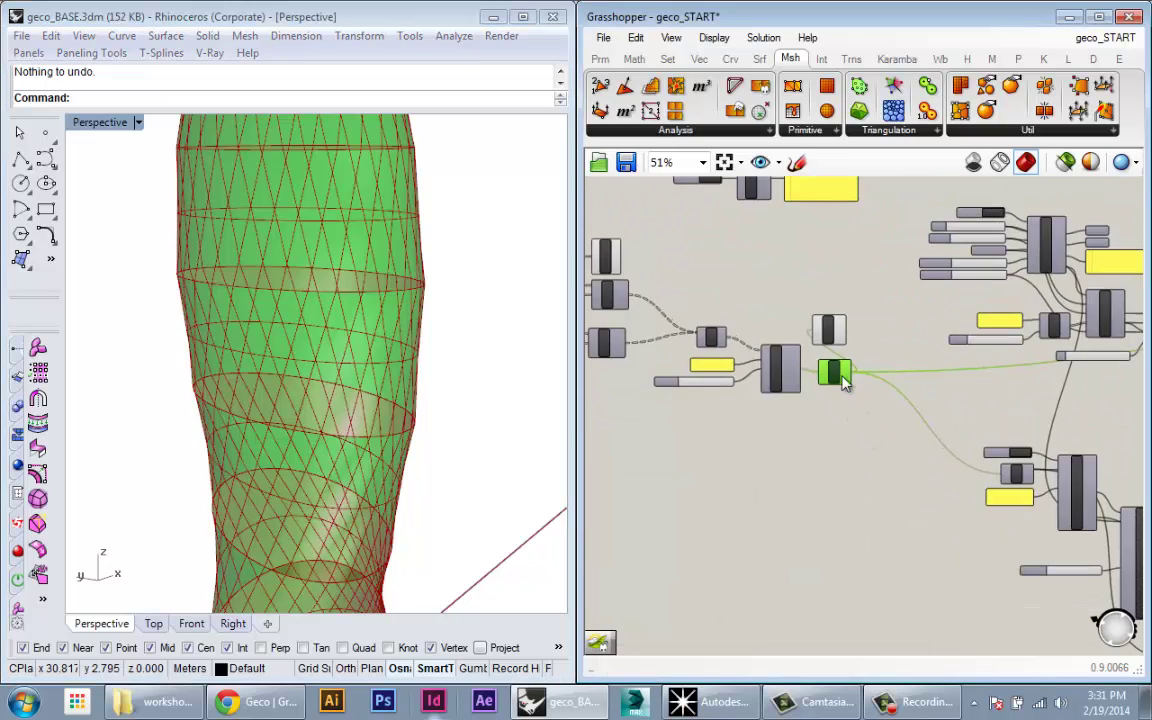
{"action": "scroll", "coordinate": [843, 381], "scroll_direction": "up", "scroll_amount": 3}
{"action": "double_click", "coordinate": [888, 508]}
{"action": "type", "text": "explode"}
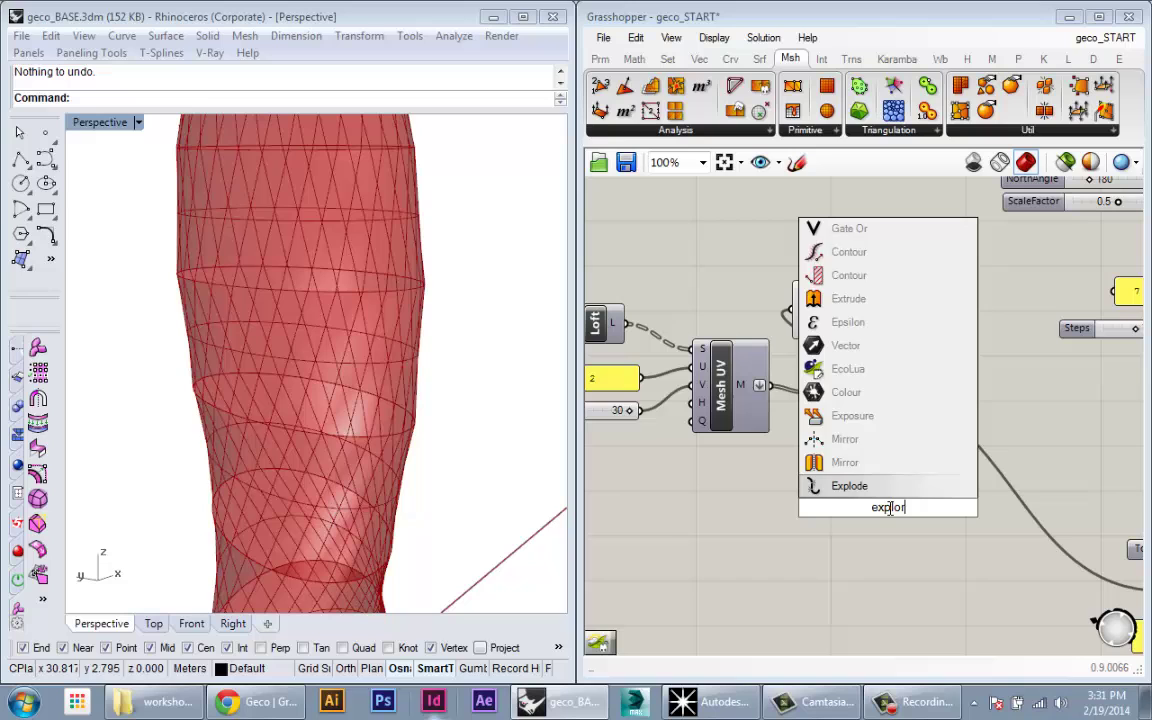
{"action": "left_click", "coordinate": [880, 465]}
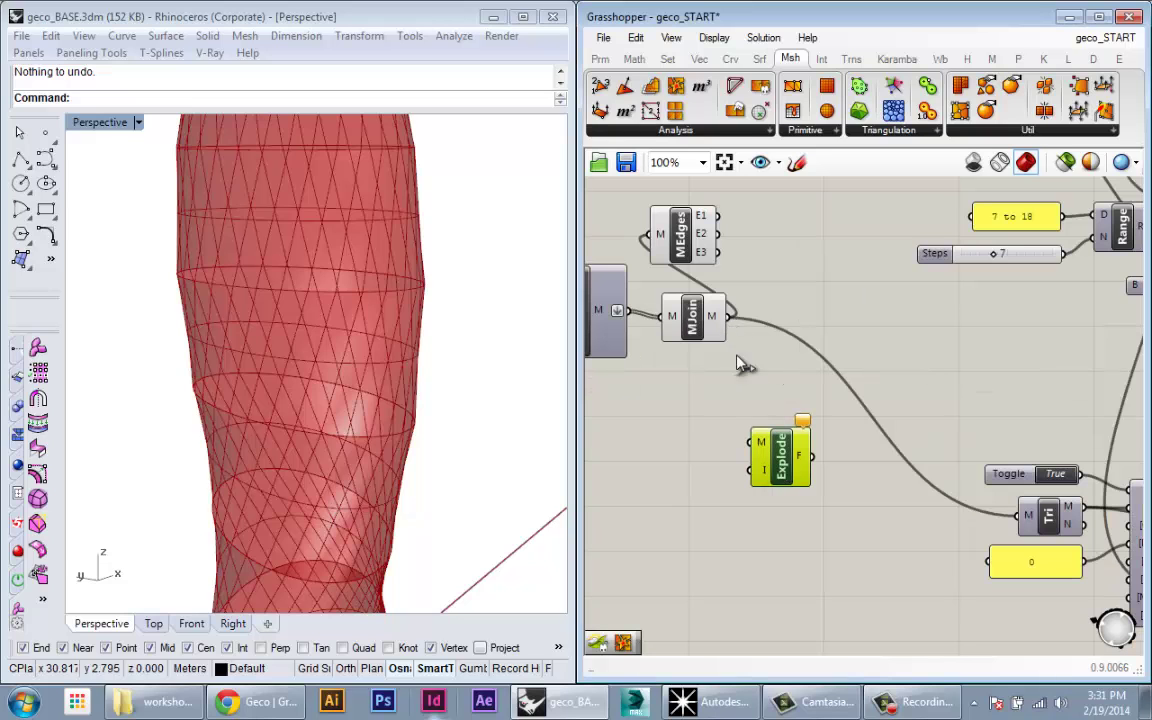
{"action": "left_click_drag", "start_coordinate": [737, 356], "coordinate": [759, 442]}
- Hide the preview of both the MJoin and MEdges components
{"action": "right_click_drag", "start_coordinate": [792, 480], "coordinate": [723, 354]}
{"action": "scroll", "coordinate": [814, 588], "scroll_direction": "down", "scroll_amount": 3}
{"action": "left_click_drag", "start_coordinate": [719, 410], "coordinate": [700, 318]}
{"action": "middle_click", "coordinate": [709, 306]}
{"action": "left_click", "coordinate": [763, 253]}
- Move the new Explode component below the insolation analysis group and turn the MEdges preview back on
{"action": "right_click_drag", "start_coordinate": [748, 384], "coordinate": [715, 280]}
{"action": "scroll", "coordinate": [715, 280], "scroll_direction": "down", "scroll_amount": 2}
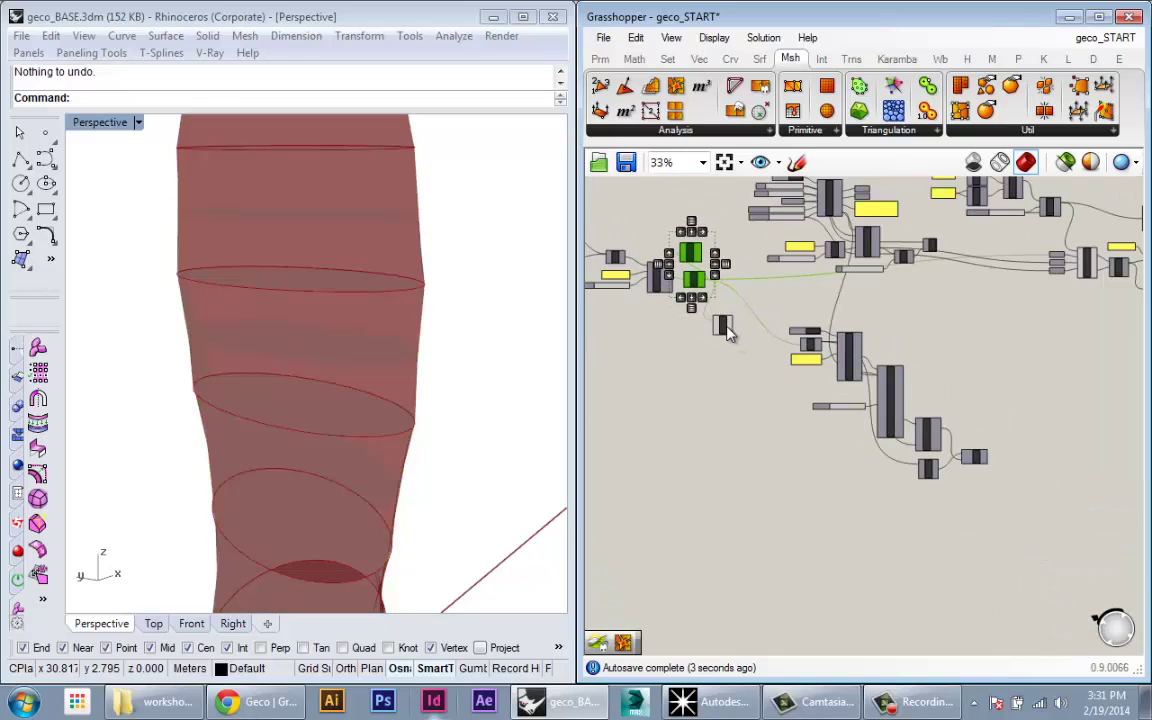
{"action": "left_click_drag", "start_coordinate": [727, 333], "coordinate": [848, 521]}
{"action": "scroll", "coordinate": [814, 450], "scroll_direction": "up", "scroll_amount": 2}
{"action": "right_click_drag", "start_coordinate": [823, 449], "coordinate": [890, 613]}
{"action": "right_click", "coordinate": [695, 304]}
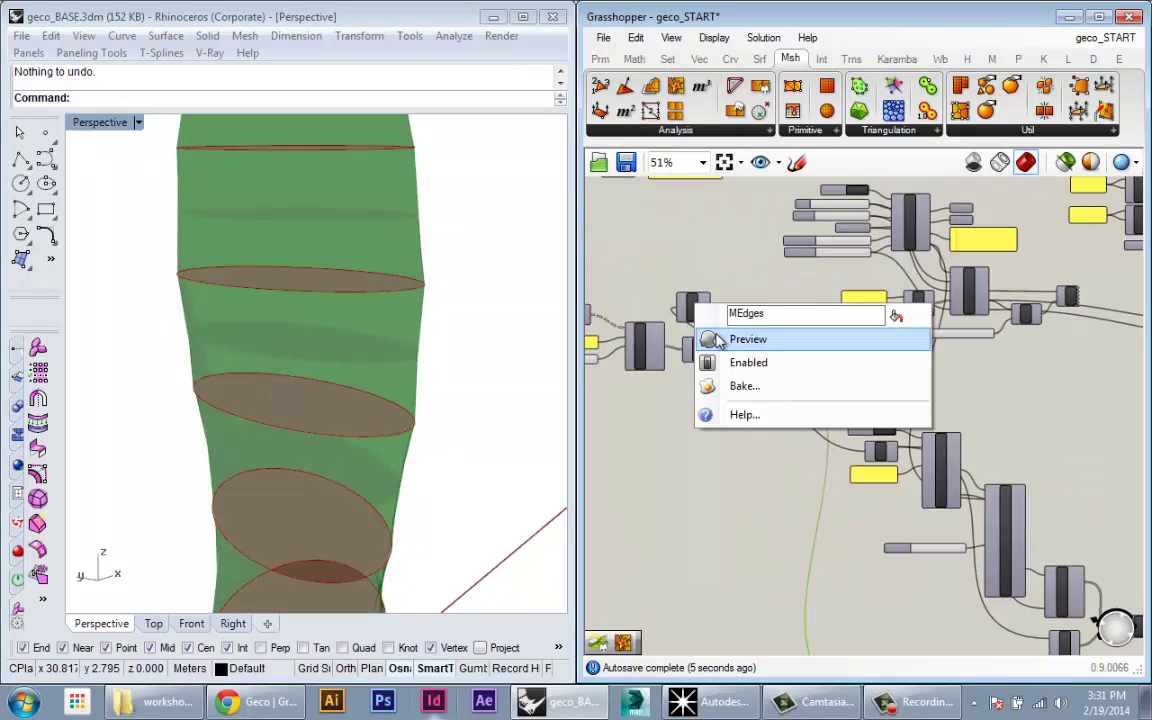
{"action": "left_click", "coordinate": [718, 339]}
- Inspect the Faces output of the new Explode component
{"action": "scroll", "coordinate": [700, 385], "scroll_direction": "up", "scroll_amount": 4}
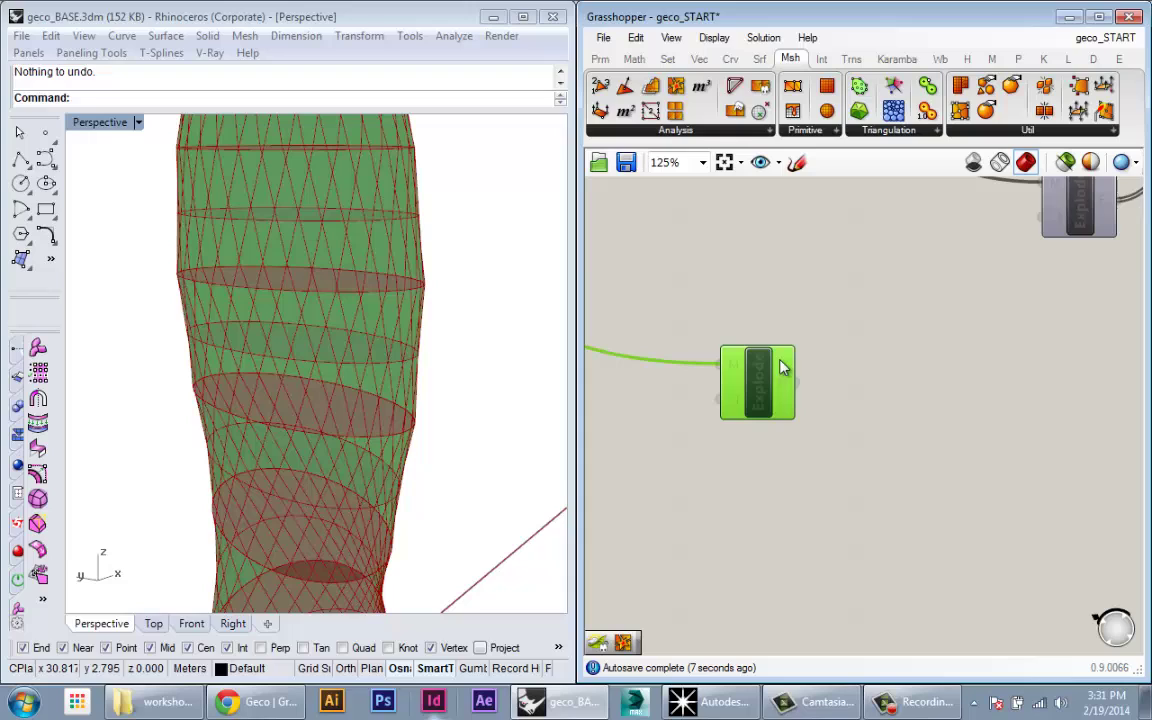
{"action": "mouse_move", "coordinate": [792, 387]}
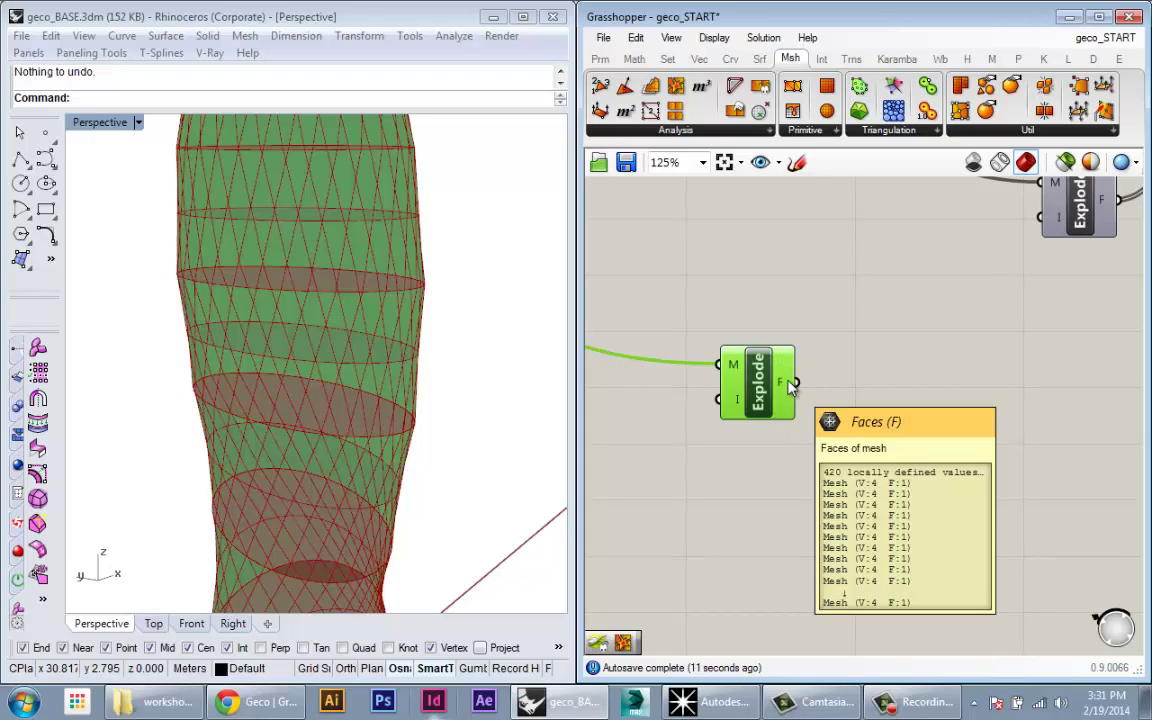
{"action": "left_click_drag", "start_coordinate": [762, 395], "coordinate": [760, 425]}
{"action": "right_click_drag", "start_coordinate": [808, 444], "coordinate": [763, 383]}
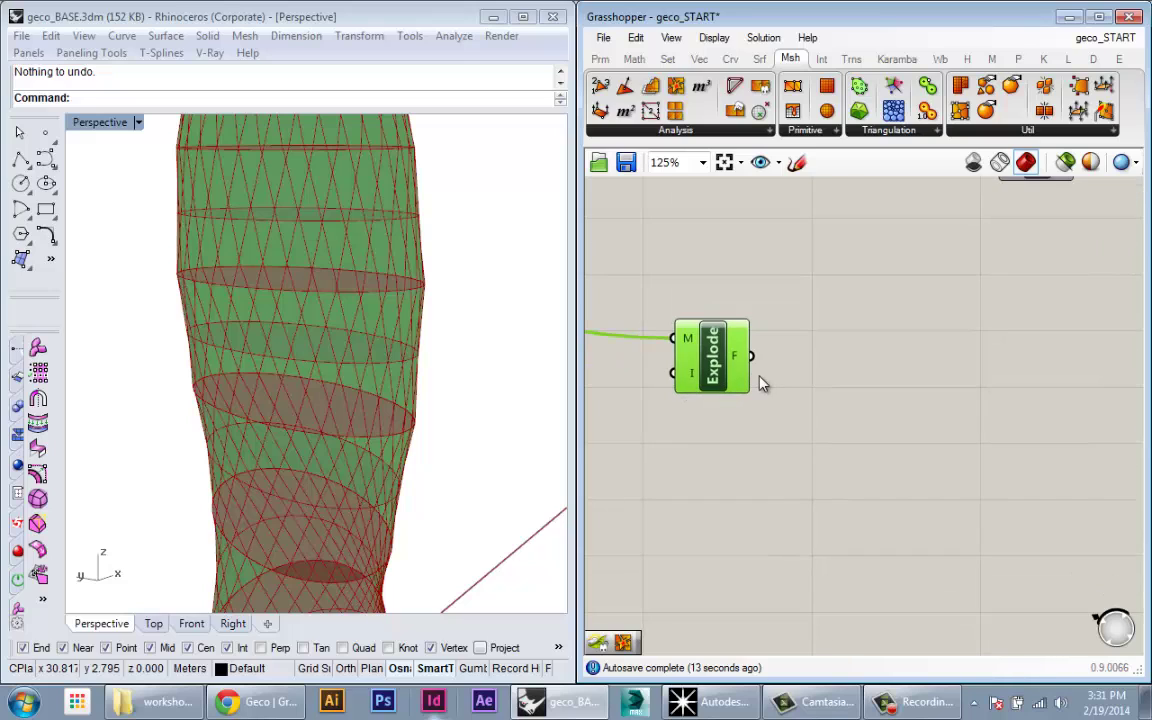
{"action": "scroll", "coordinate": [820, 390], "scroll_direction": "down", "scroll_amount": 2}
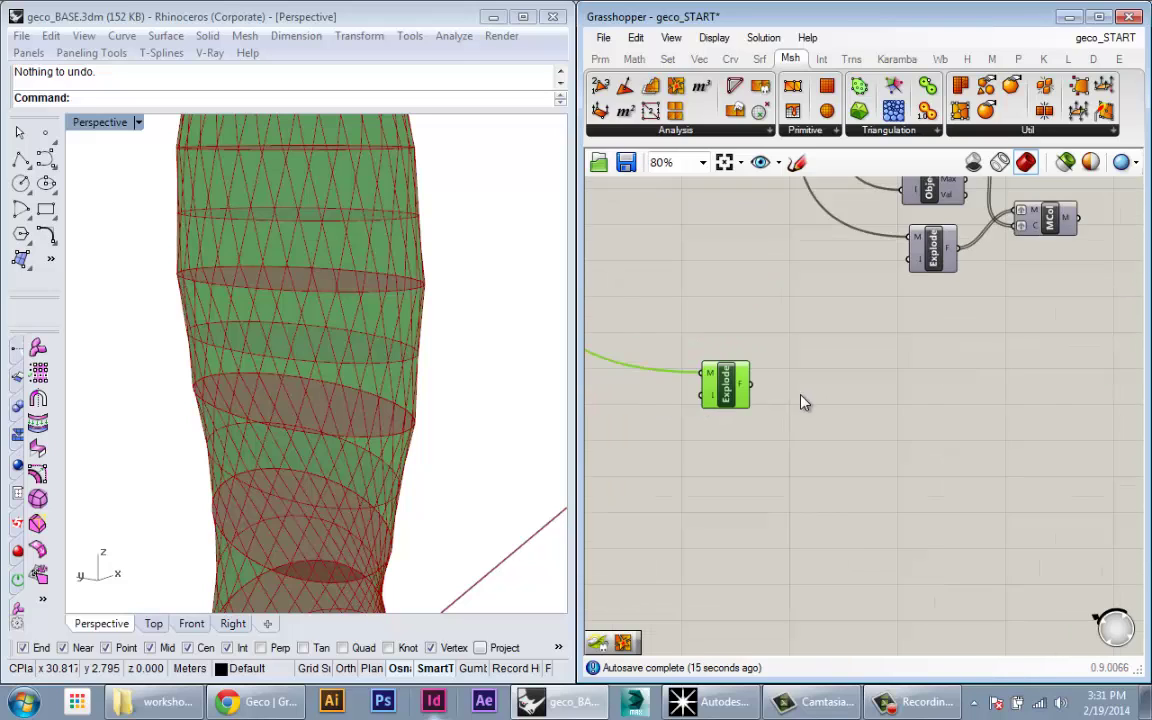
{"action": "scroll", "coordinate": [795, 395], "scroll_direction": "up", "scroll_amount": 1}
{"action": "scroll", "coordinate": [795, 391], "scroll_direction": "up", "scroll_amount": 1}
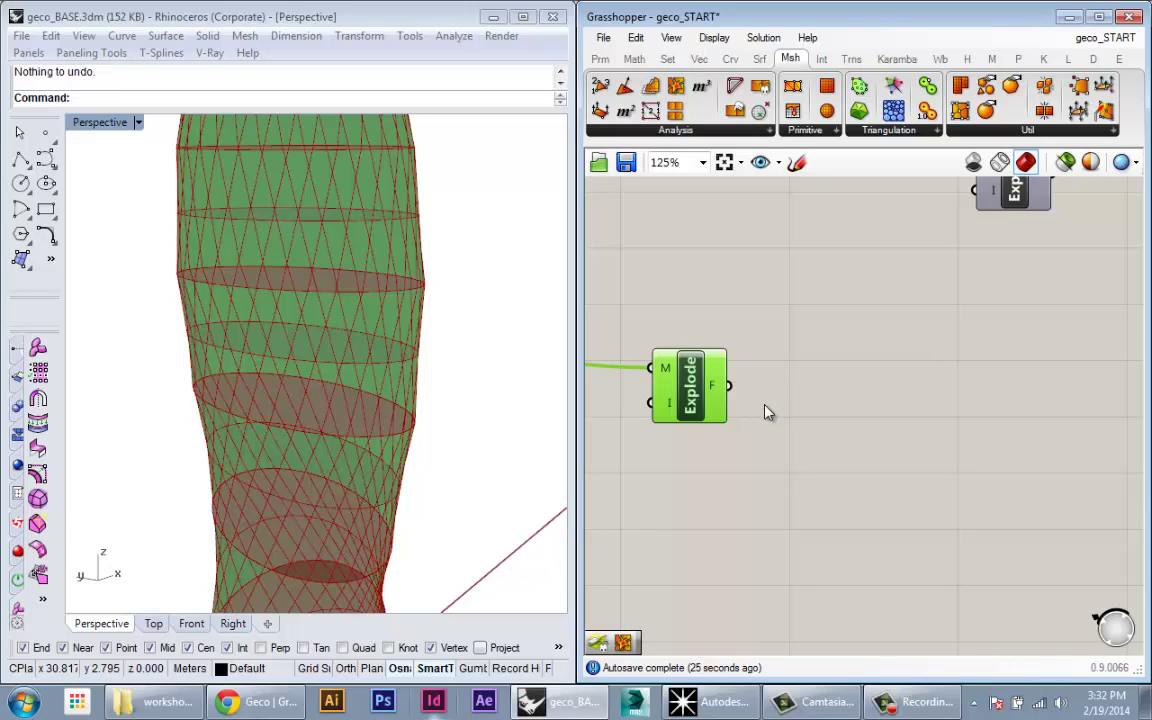
{"action": "right_click_drag", "start_coordinate": [741, 554], "coordinate": [724, 557]}
{"action": "scroll", "coordinate": [730, 530], "scroll_direction": "up", "scroll_amount": 1}
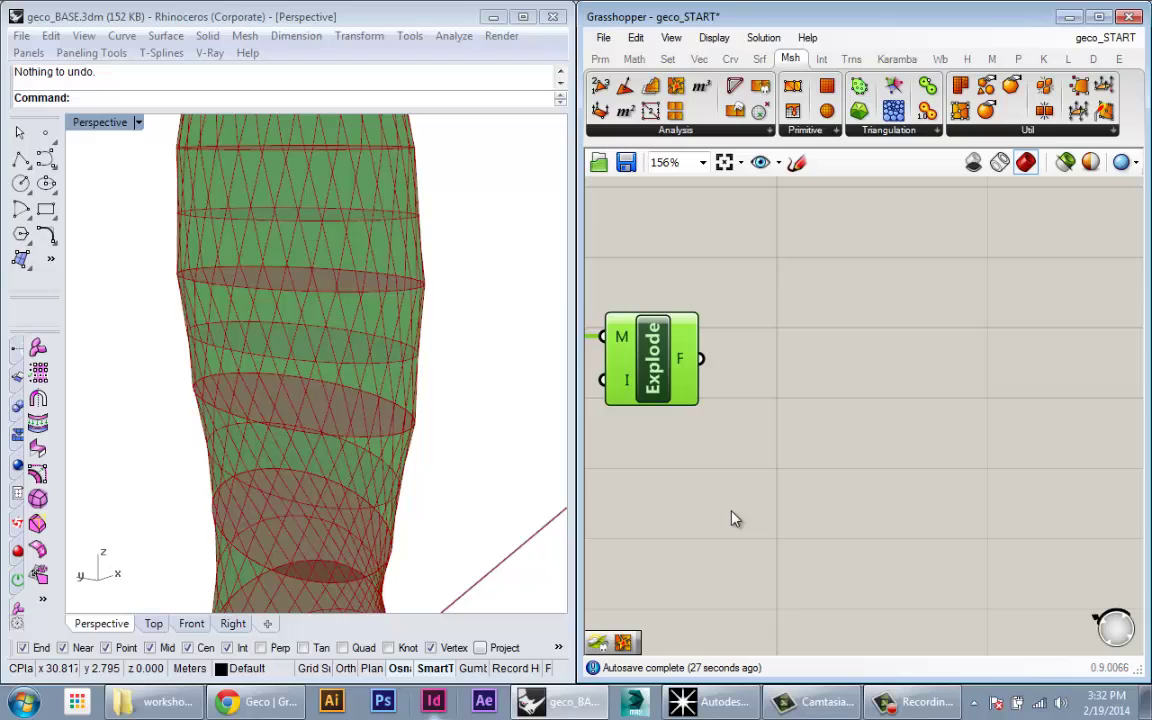
{"action": "scroll", "coordinate": [742, 495], "scroll_direction": "down", "scroll_amount": 1}
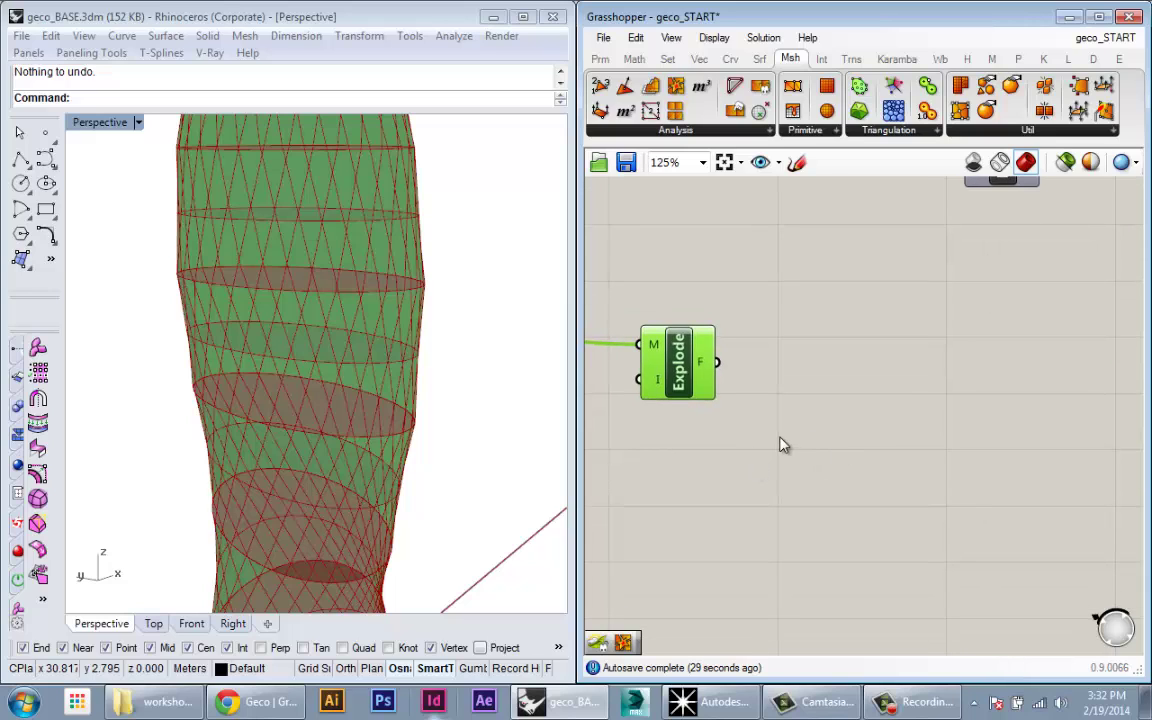
- Add a Random component beside the mesh Explode component and check its Range, Number and Seed inputs
{"action": "double_click", "coordinate": [843, 446]}
{"action": "type", "text": "random"}
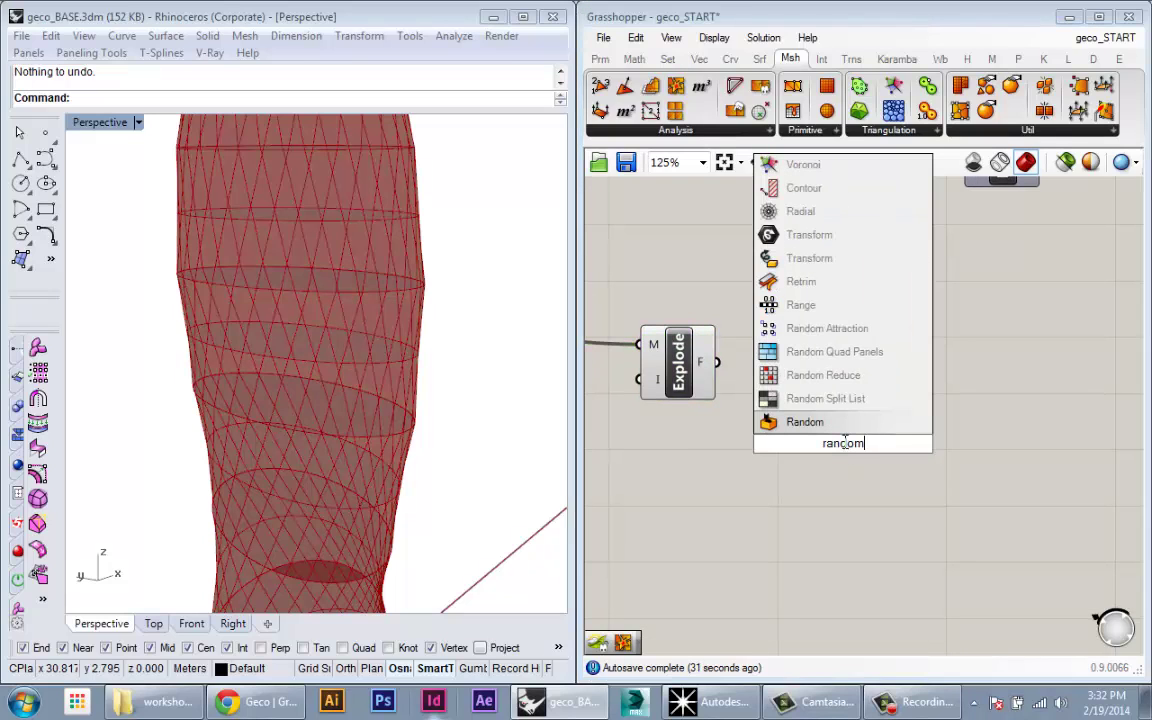
{"action": "key", "text": "Return"}
{"action": "left_click_drag", "start_coordinate": [843, 432], "coordinate": [876, 425]}
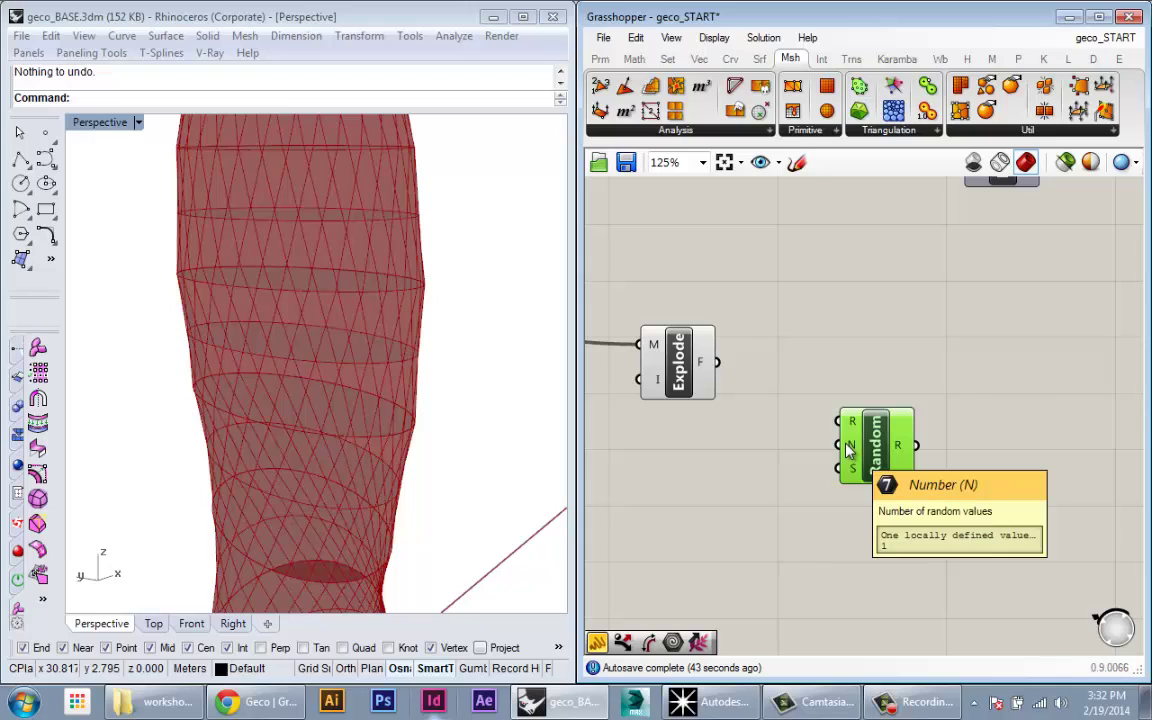
{"action": "mouse_move", "coordinate": [850, 426]}
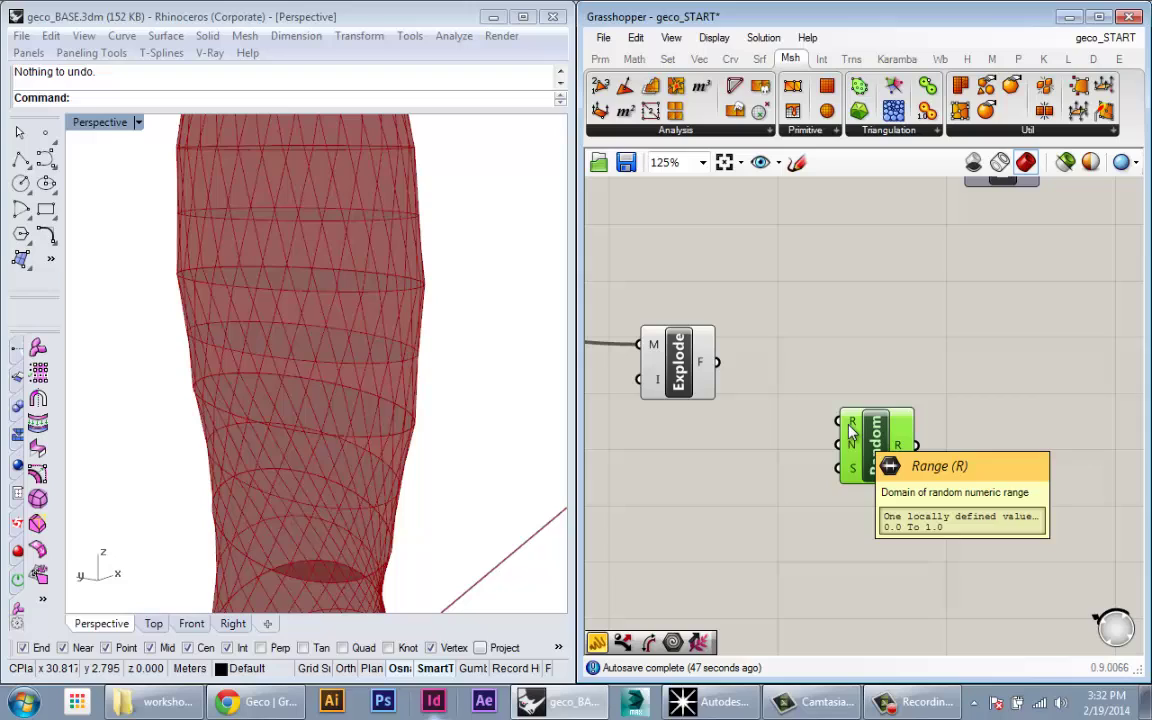
{"action": "mouse_move", "coordinate": [851, 473]}
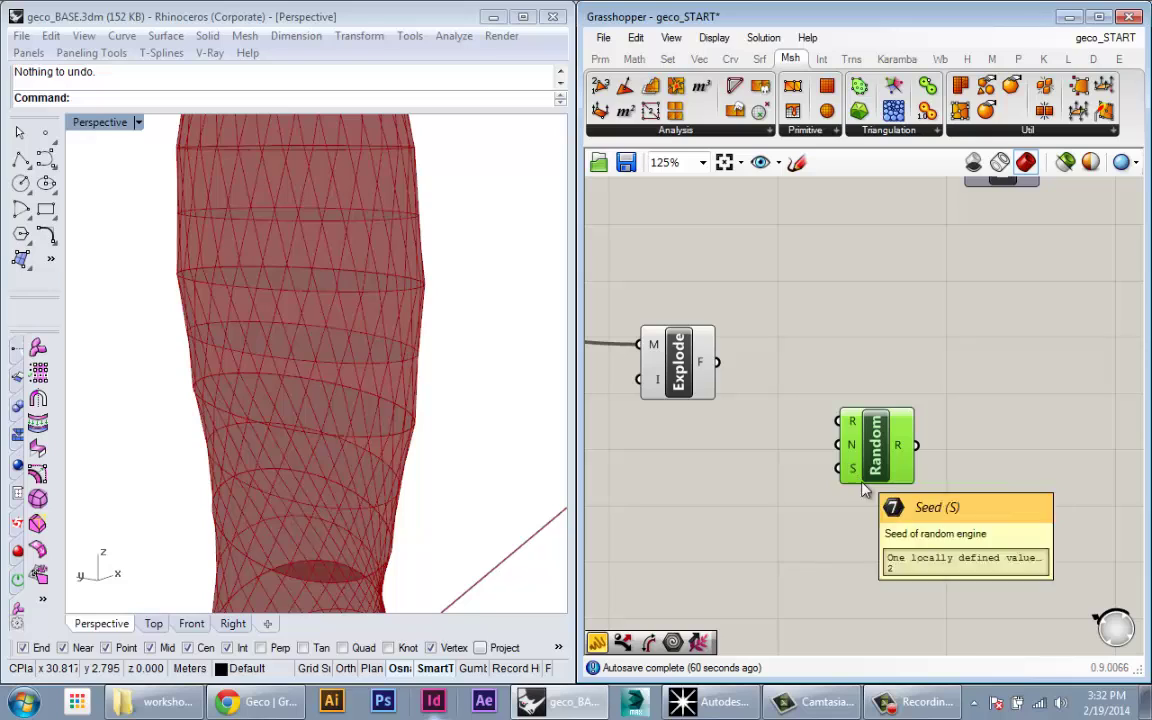
{"action": "right_click_drag", "start_coordinate": [832, 512], "coordinate": [815, 525]}
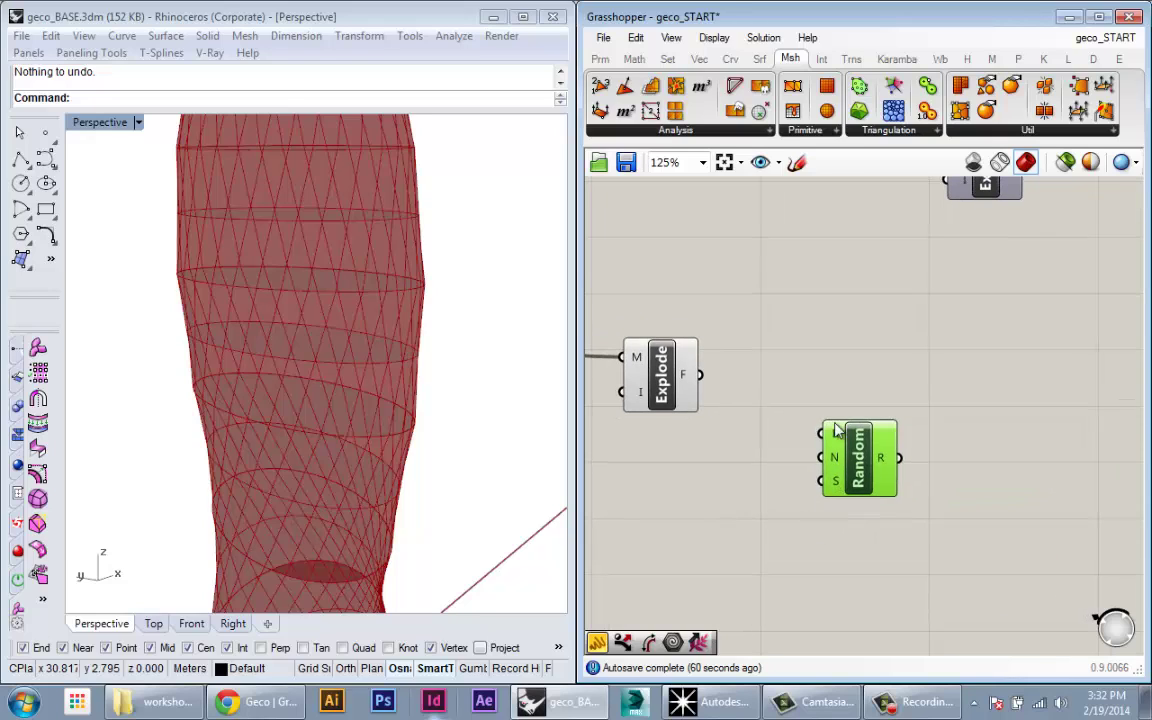
{"action": "mouse_move", "coordinate": [862, 456]}
{"action": "left_mouse_down"}
{"action": "mouse_move", "coordinate": [838, 447]}
{"action": "mouse_move", "coordinate": [880, 457]}
{"action": "left_mouse_up"}
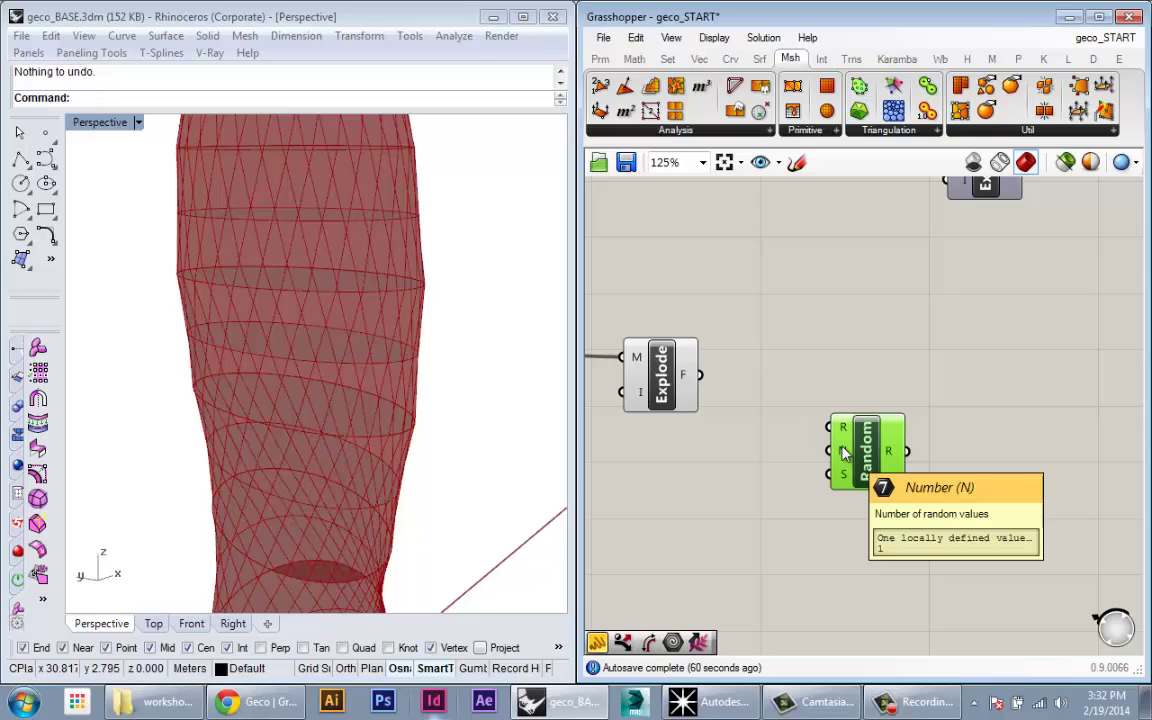
{"action": "right_click_drag", "start_coordinate": [850, 456], "coordinate": [871, 455]}
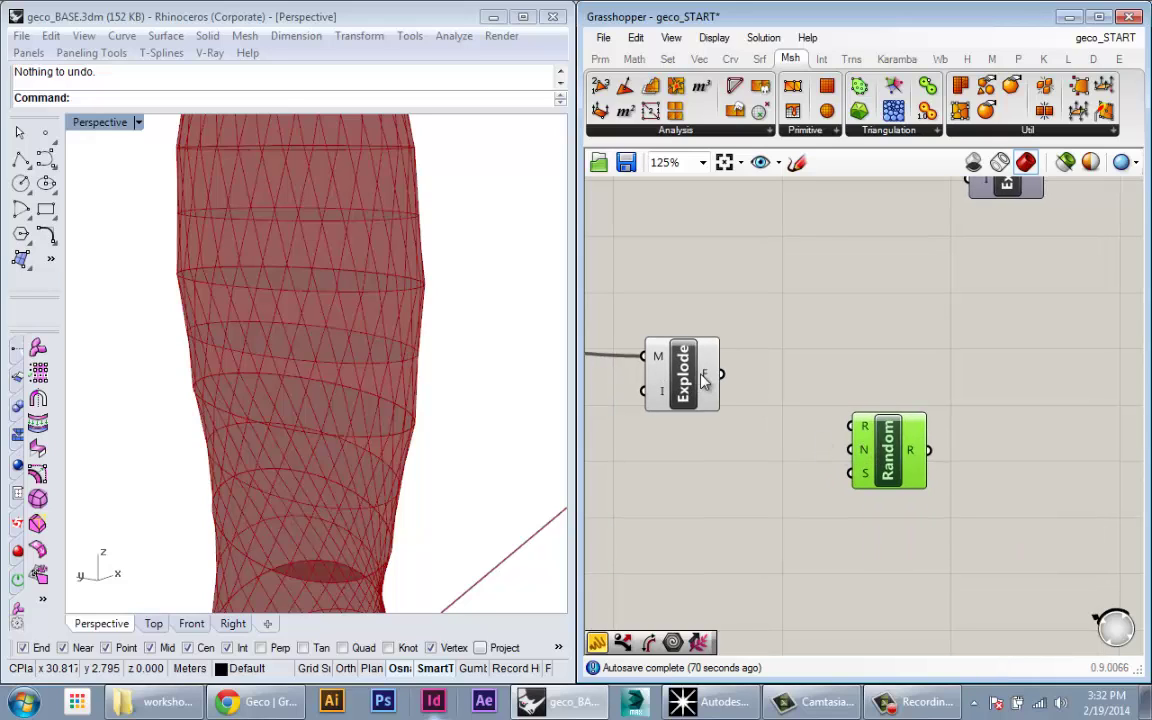
- Add a List Length component between Explode and Random and connect Explode's Faces output to its list input
{"action": "mouse_move", "coordinate": [703, 378]}
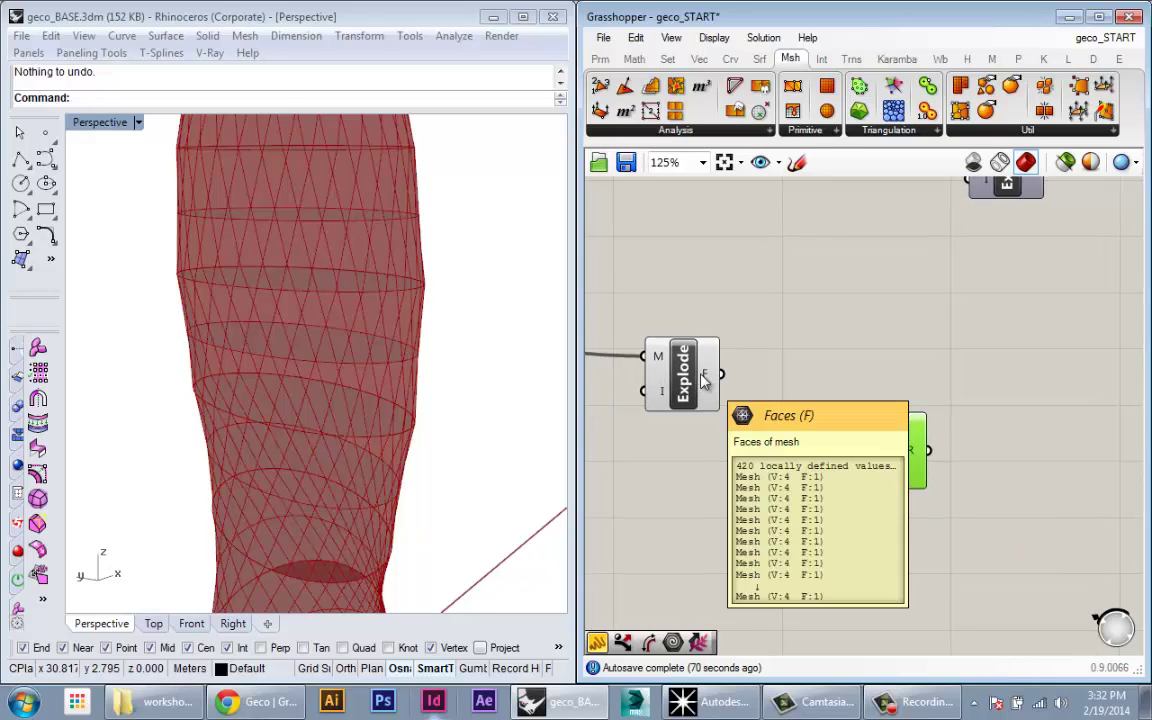
{"action": "double_click", "coordinate": [710, 453]}
{"action": "type", "text": "list leng"}
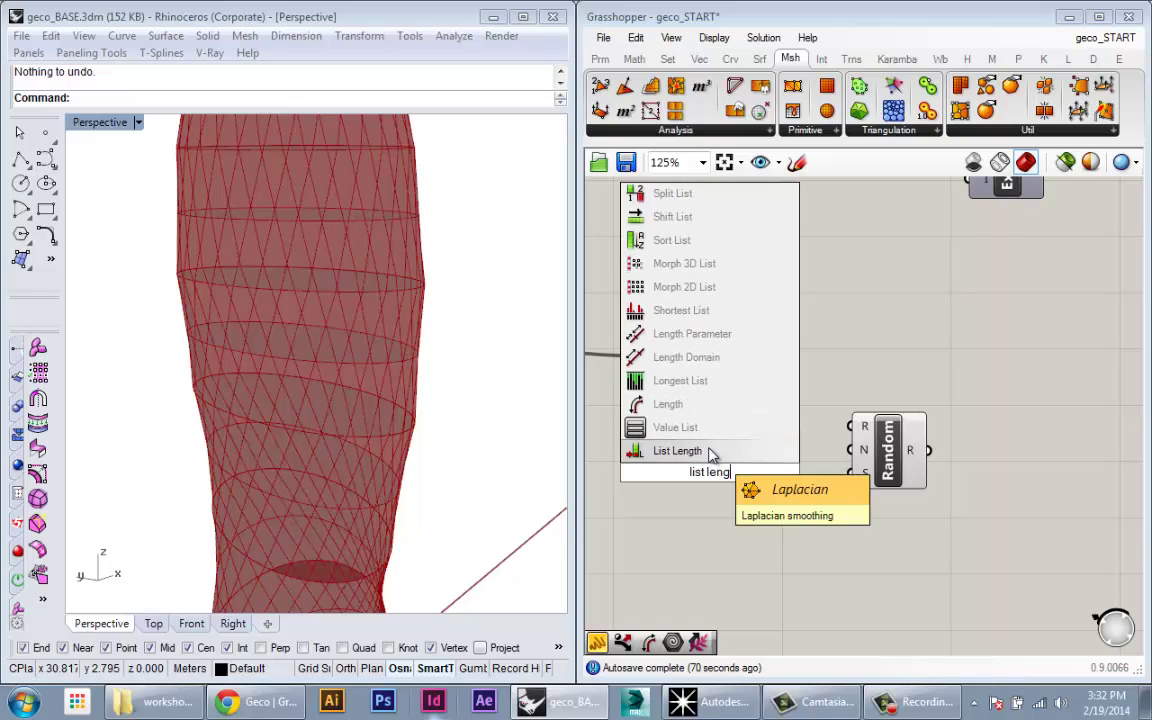
{"action": "key", "text": "Return"}
{"action": "left_click_drag", "start_coordinate": [741, 459], "coordinate": [796, 440]}
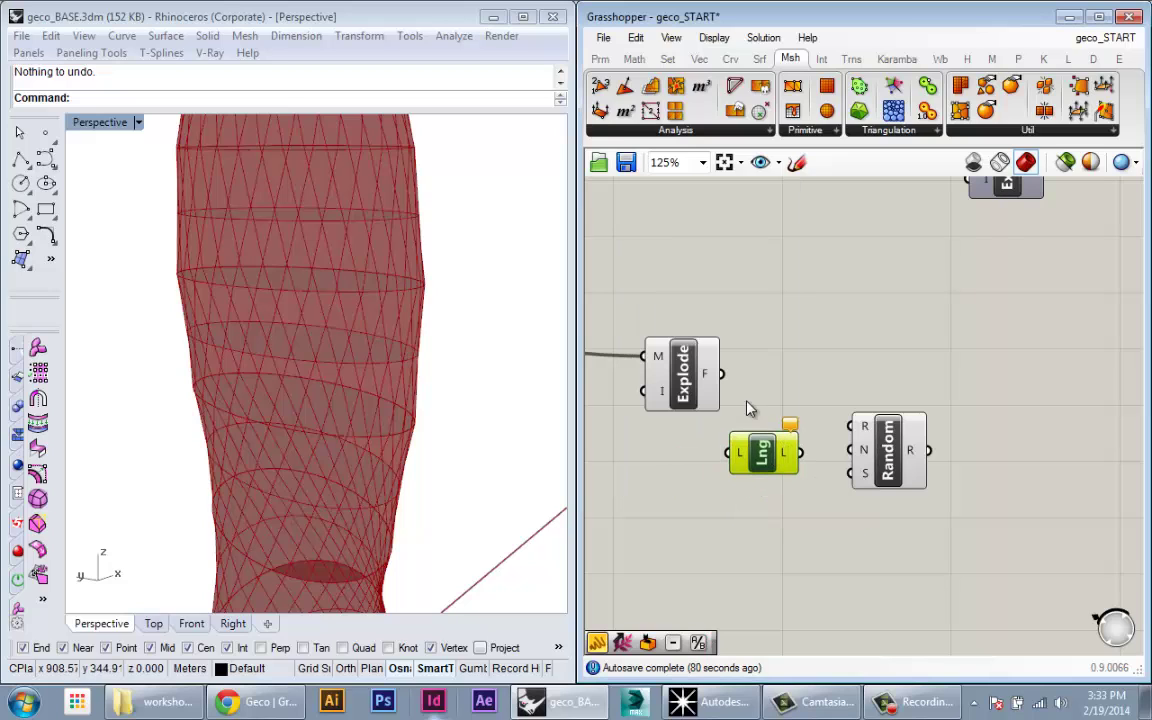
{"action": "left_click_drag", "start_coordinate": [721, 375], "coordinate": [727, 453]}
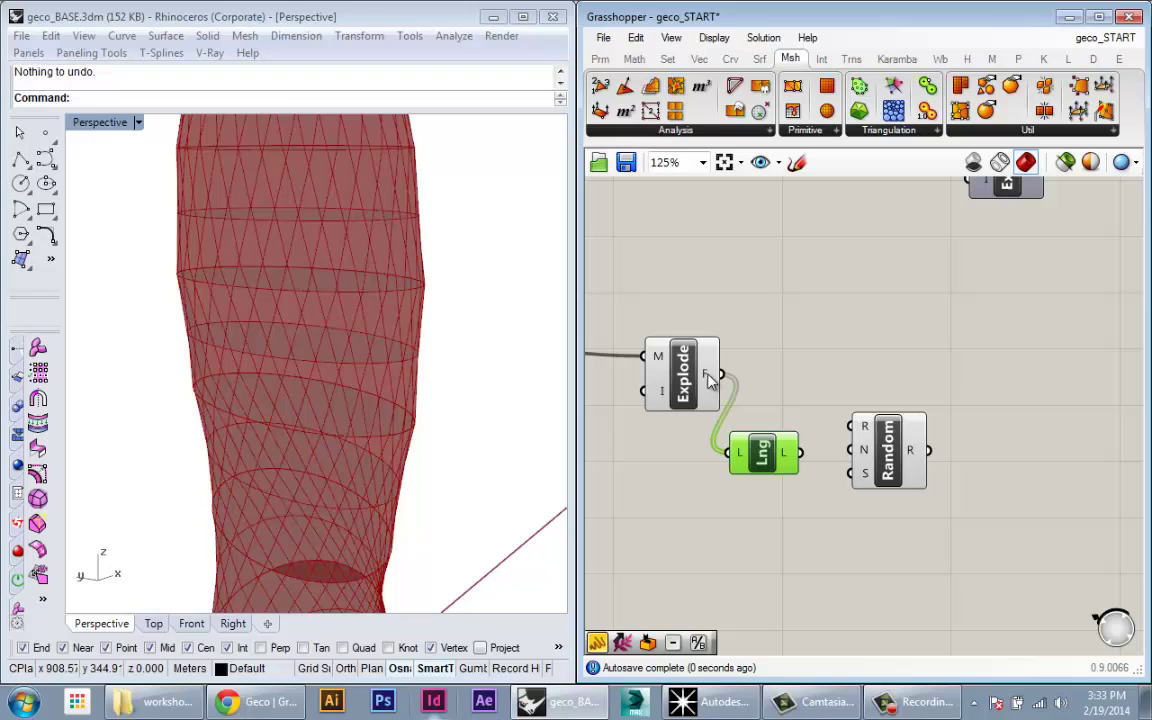
- Connect the list length to Random's Number input, line up both components and check the random output
{"action": "mouse_move", "coordinate": [785, 457]}
{"action": "left_click_drag", "start_coordinate": [797, 455], "coordinate": [851, 450]}
{"action": "left_click_drag", "start_coordinate": [768, 458], "coordinate": [801, 459]}
{"action": "left_click", "coordinate": [877, 462], "text": "shift"}
{"action": "left_click_drag", "start_coordinate": [877, 462], "coordinate": [877, 475]}
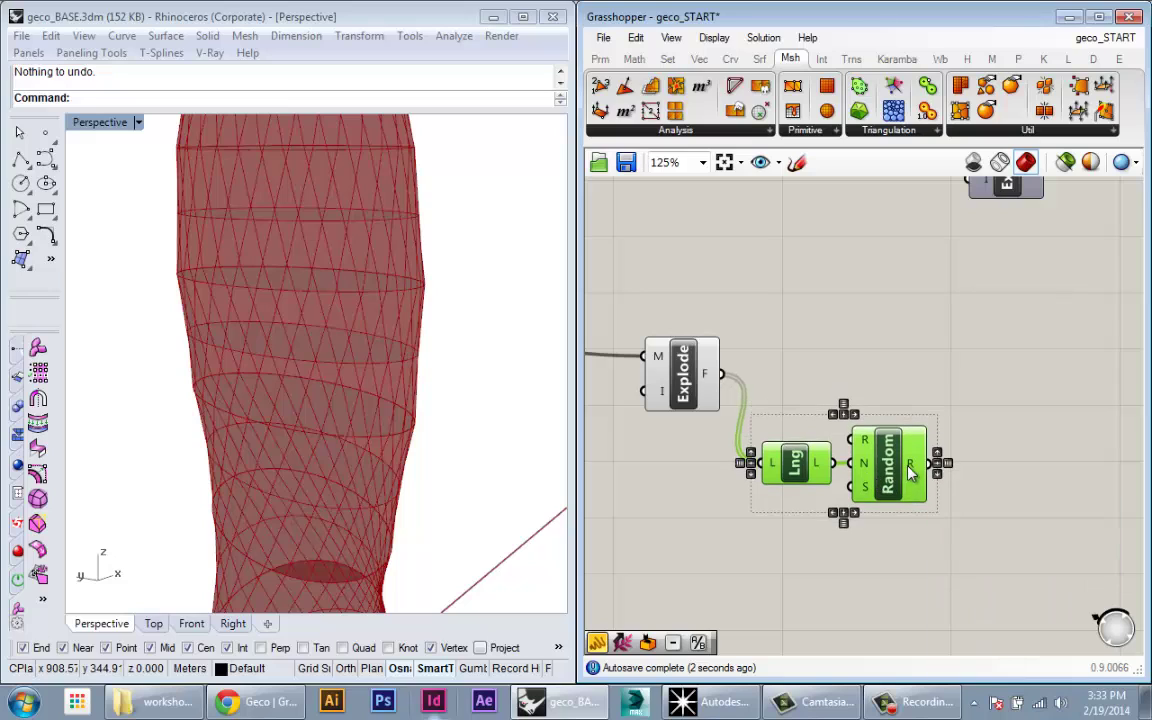
{"action": "mouse_move", "coordinate": [911, 474]}
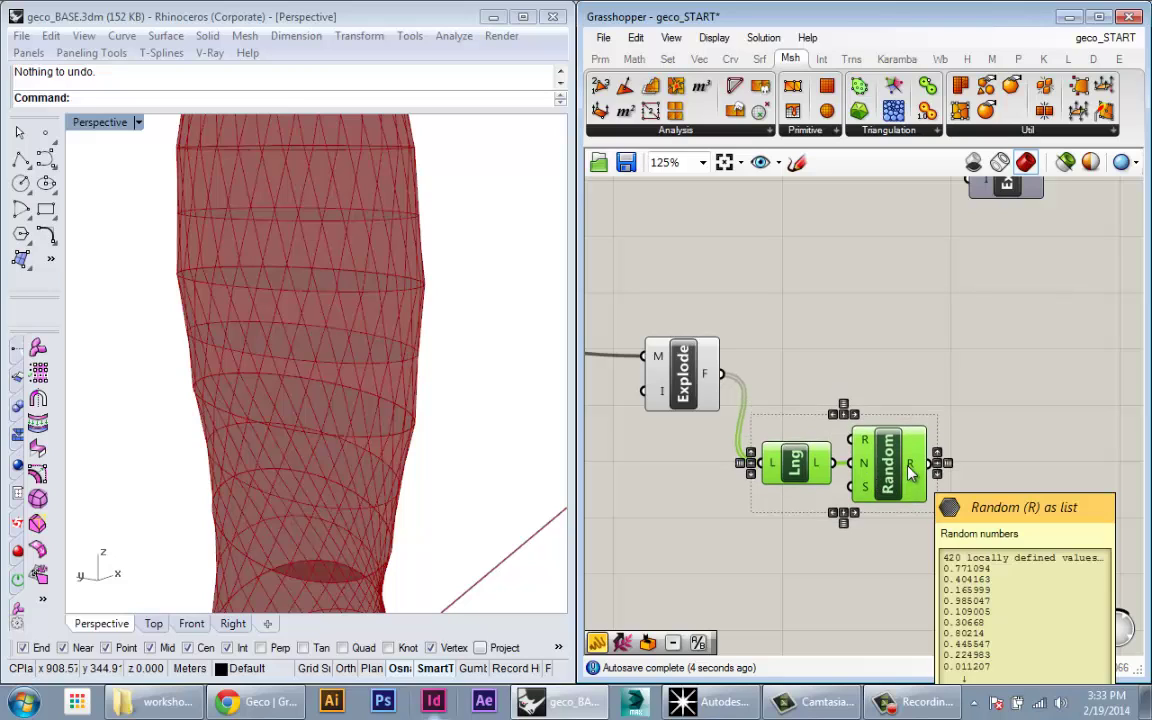
{"action": "right_click_drag", "start_coordinate": [911, 474], "coordinate": [853, 397]}
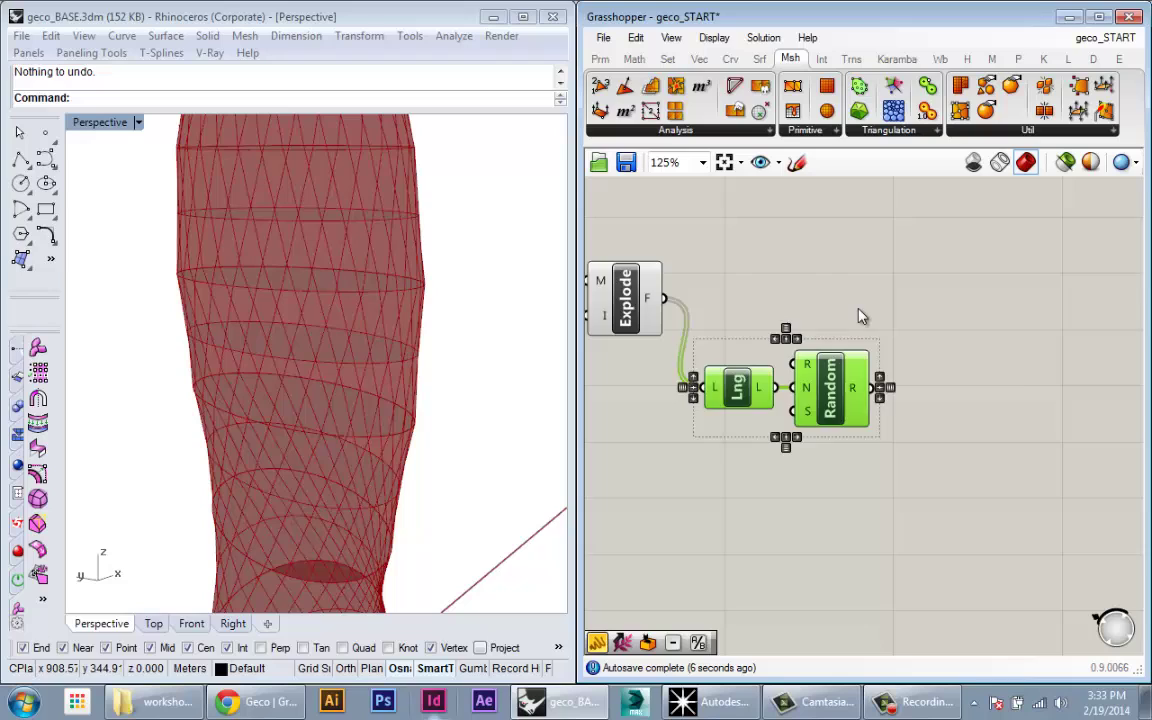
- Switch the Random component to integer numbers and inspect its output list
{"action": "scroll", "coordinate": [859, 394], "scroll_direction": "up", "scroll_amount": 4}
{"action": "right_click", "coordinate": [796, 374]}
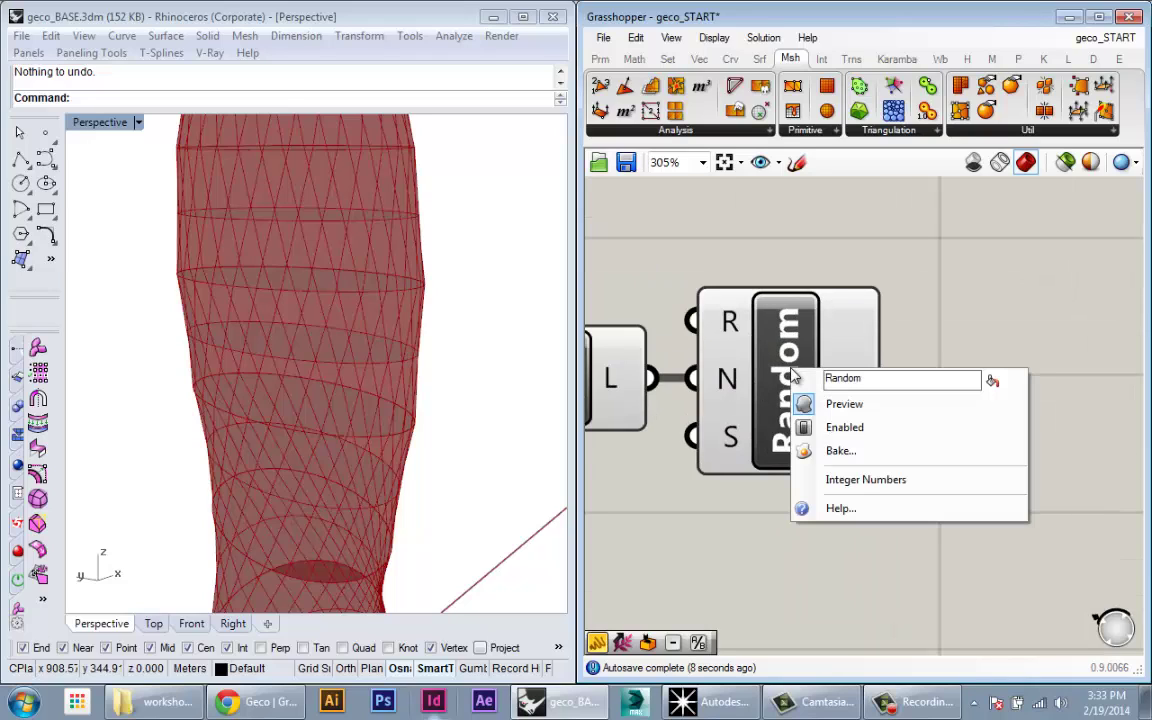
{"action": "left_click", "coordinate": [863, 484]}
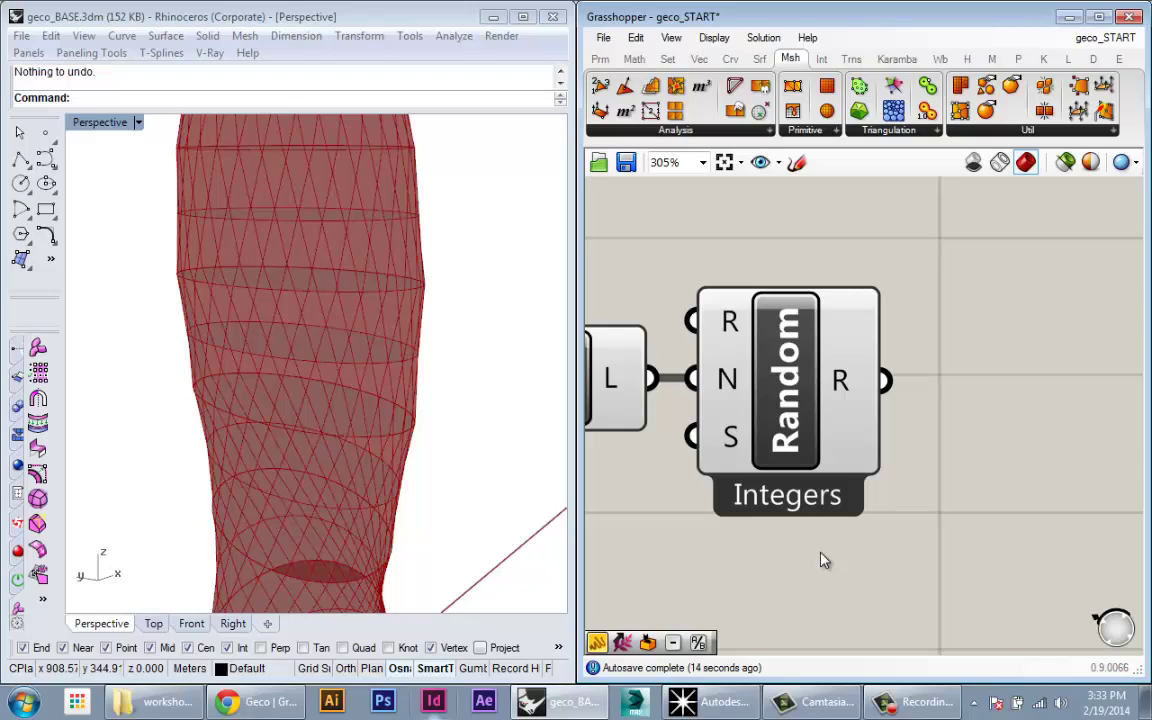
{"action": "left_click", "coordinate": [800, 437]}
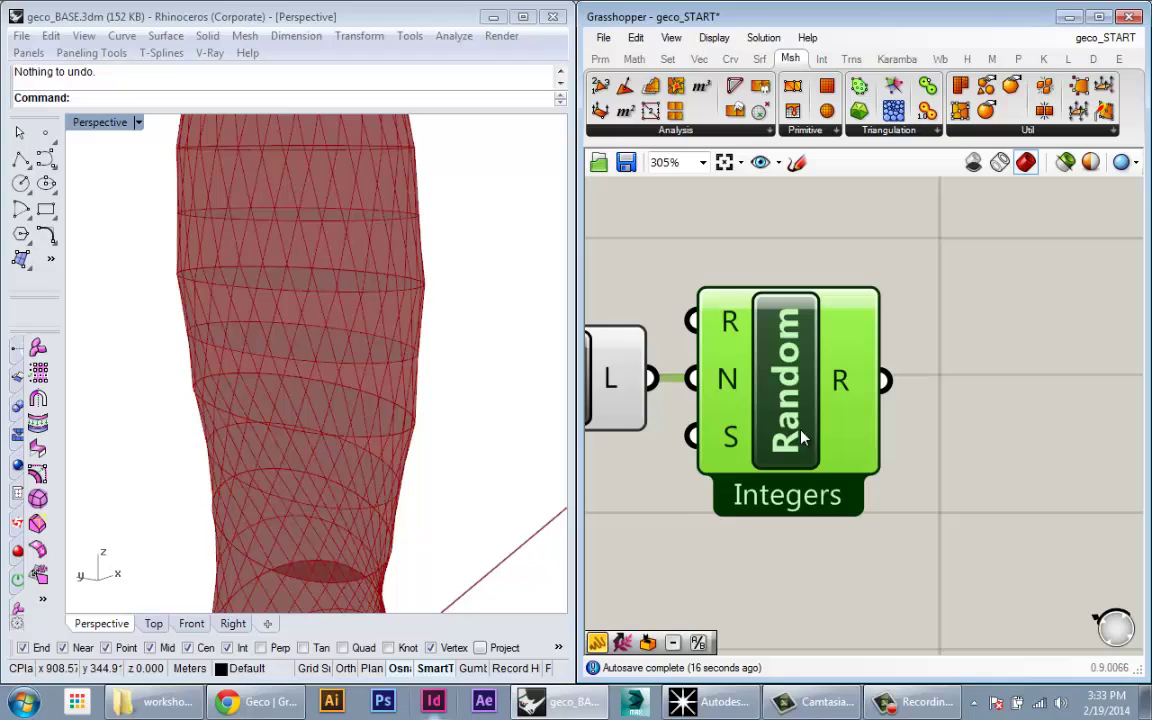
{"action": "left_click_drag", "start_coordinate": [800, 437], "coordinate": [811, 435]}
{"action": "mouse_move", "coordinate": [852, 388]}
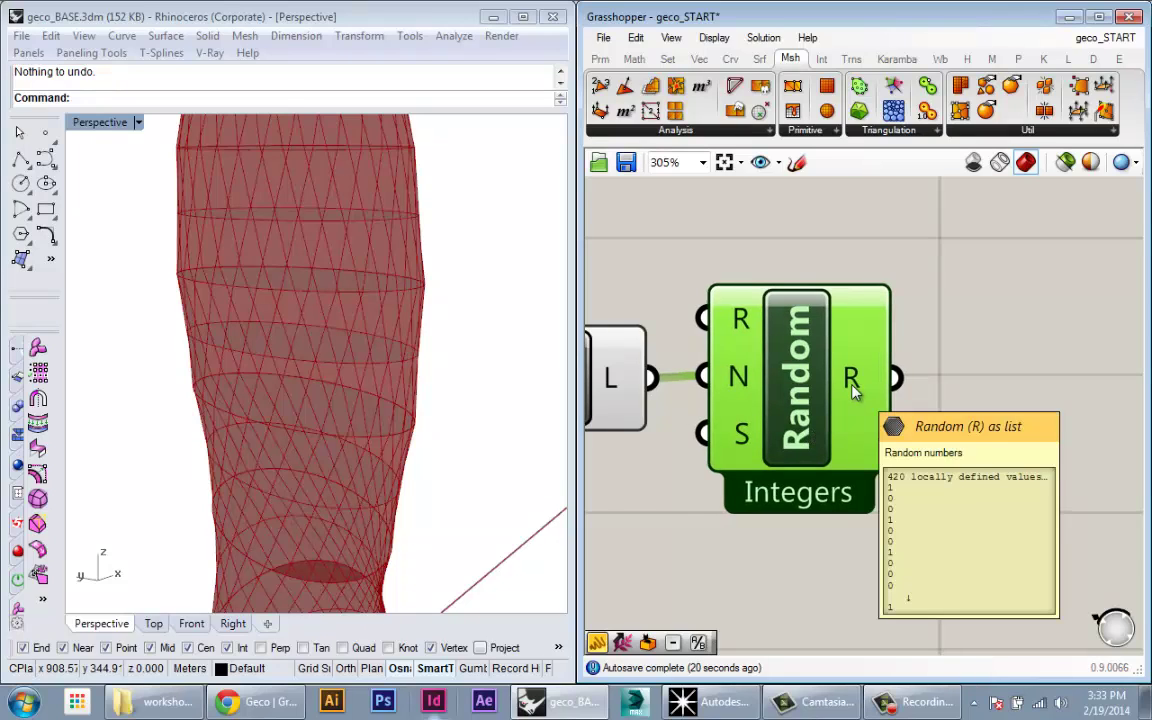
- Move the List Length and Random components together slightly higher and further to the right of Explode
{"action": "scroll", "coordinate": [852, 390], "scroll_direction": "down", "scroll_amount": 4}
{"action": "left_click_drag", "start_coordinate": [952, 534], "coordinate": [818, 454]}
{"action": "left_click_drag", "start_coordinate": [820, 456], "coordinate": [838, 431]}
{"action": "left_click", "coordinate": [839, 323]}
{"action": "right_click_drag", "start_coordinate": [941, 353], "coordinate": [842, 388]}
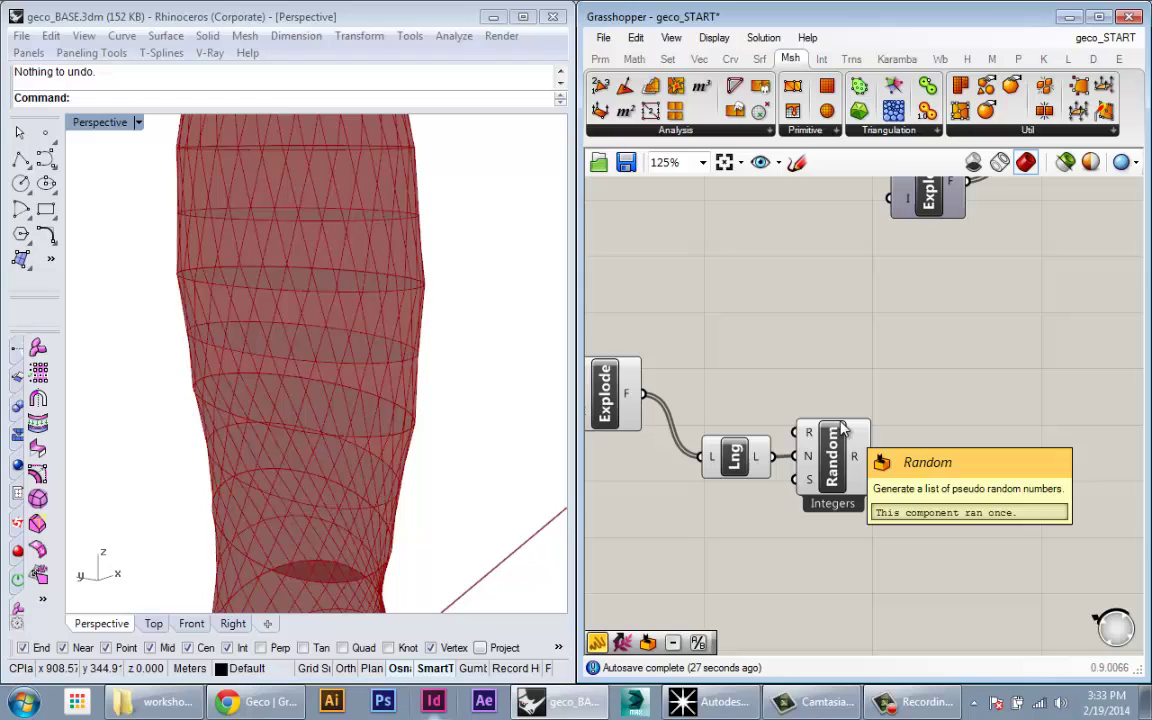
- Add a Dispatch component above Random, connect the exploded faces to its list input and check its list A output
{"action": "double_click", "coordinate": [868, 374]}
{"action": "type", "text": "dispat"}
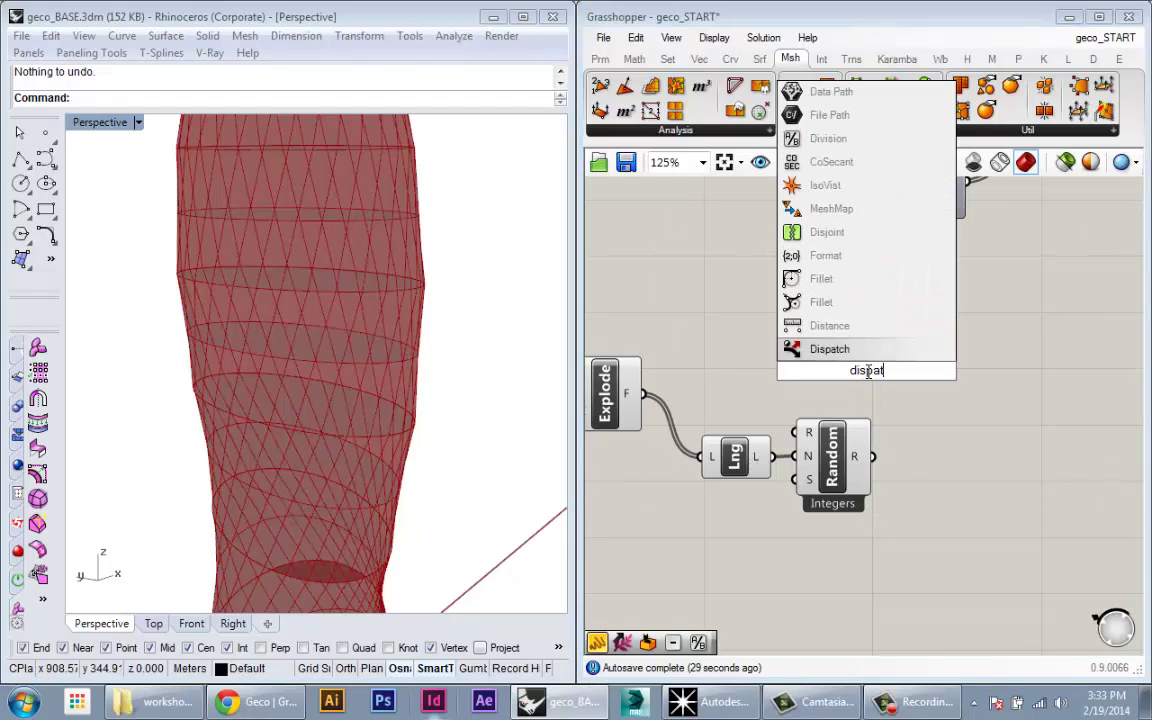
{"action": "left_click", "coordinate": [835, 349]}
{"action": "left_click_drag", "start_coordinate": [928, 382], "coordinate": [935, 381]}
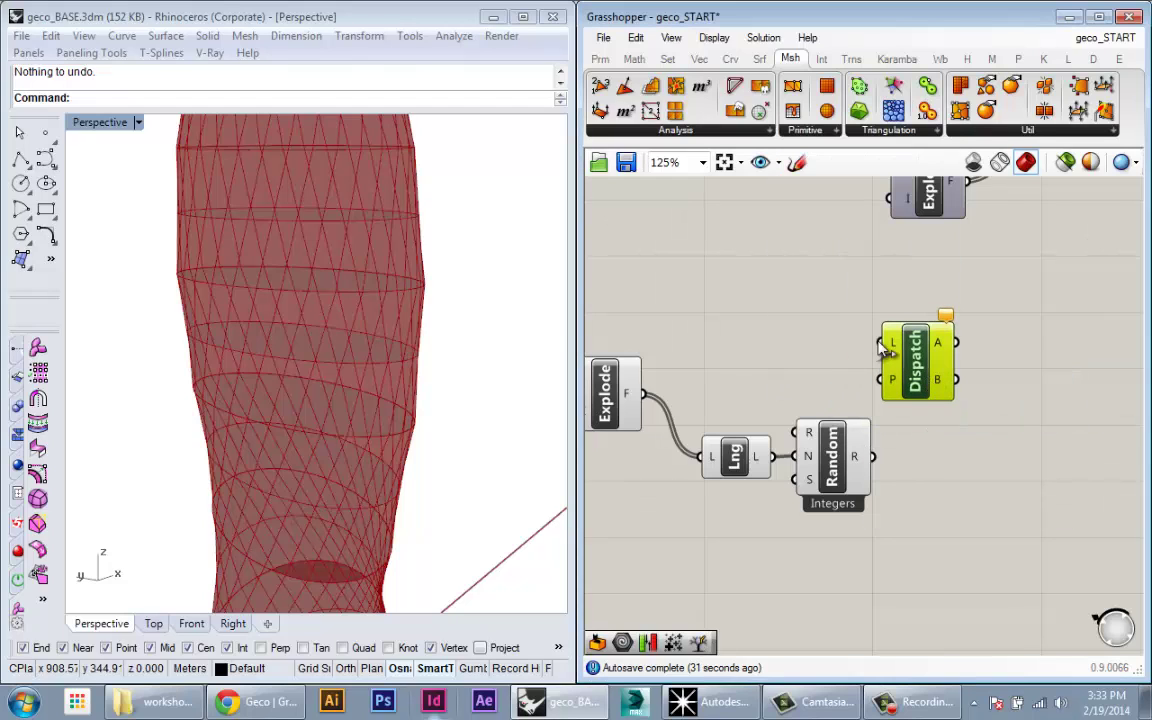
{"action": "left_click_drag", "start_coordinate": [643, 393], "coordinate": [880, 343]}
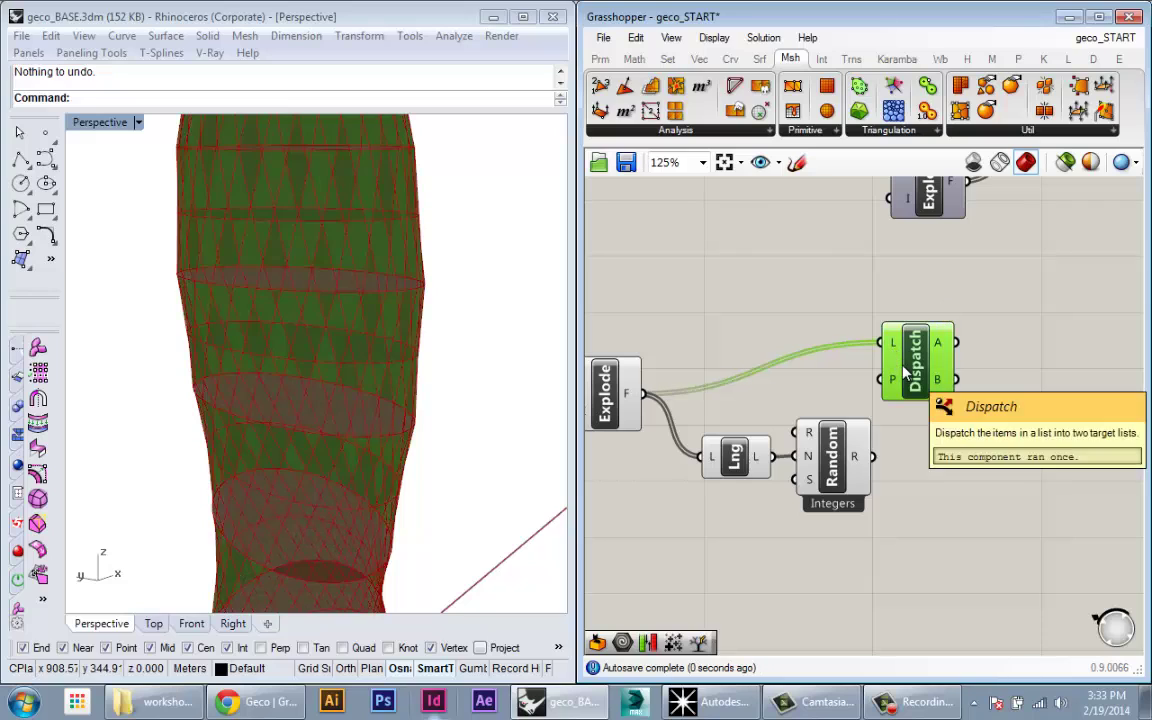
{"action": "mouse_move", "coordinate": [893, 346]}
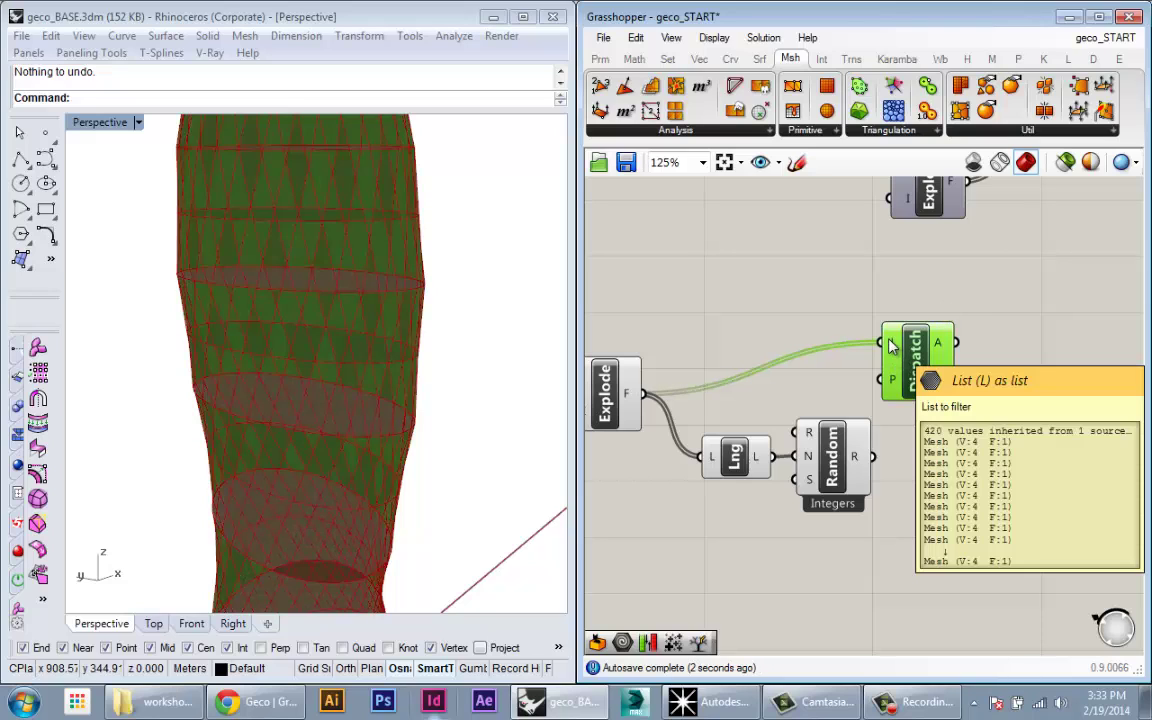
{"action": "mouse_move", "coordinate": [945, 348]}
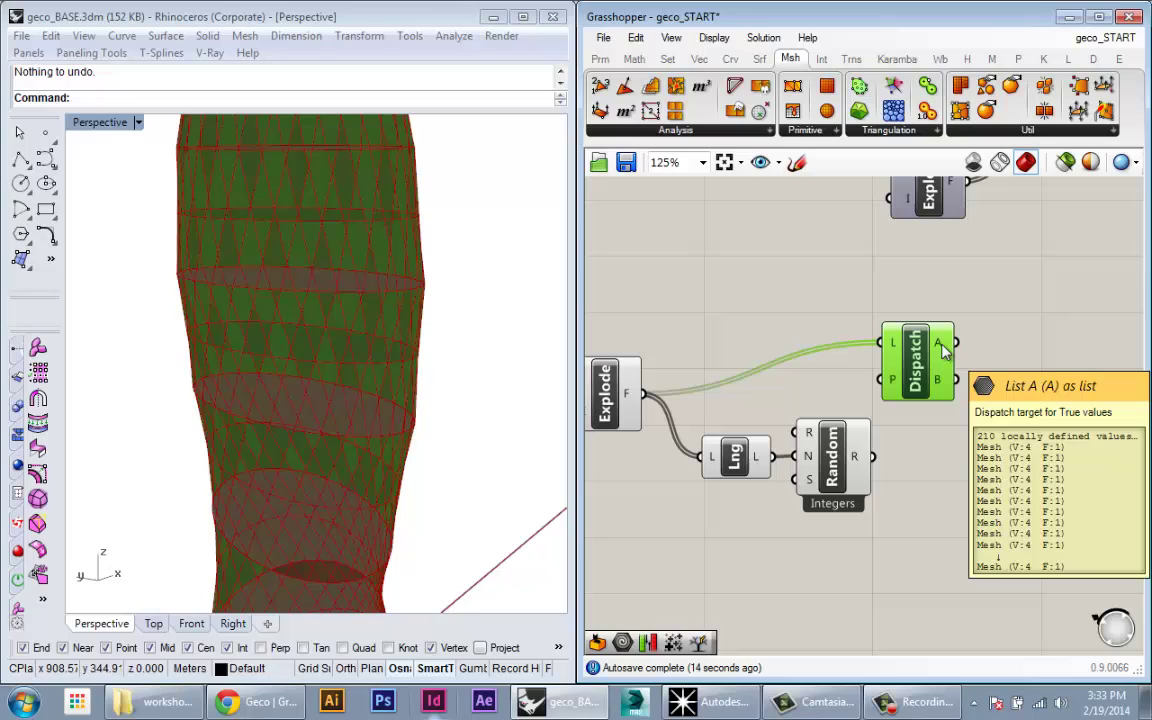
- Connect Random's output to Dispatch's pattern input and position Dispatch beside the Random component
{"action": "left_click_drag", "start_coordinate": [944, 378], "coordinate": [941, 425]}
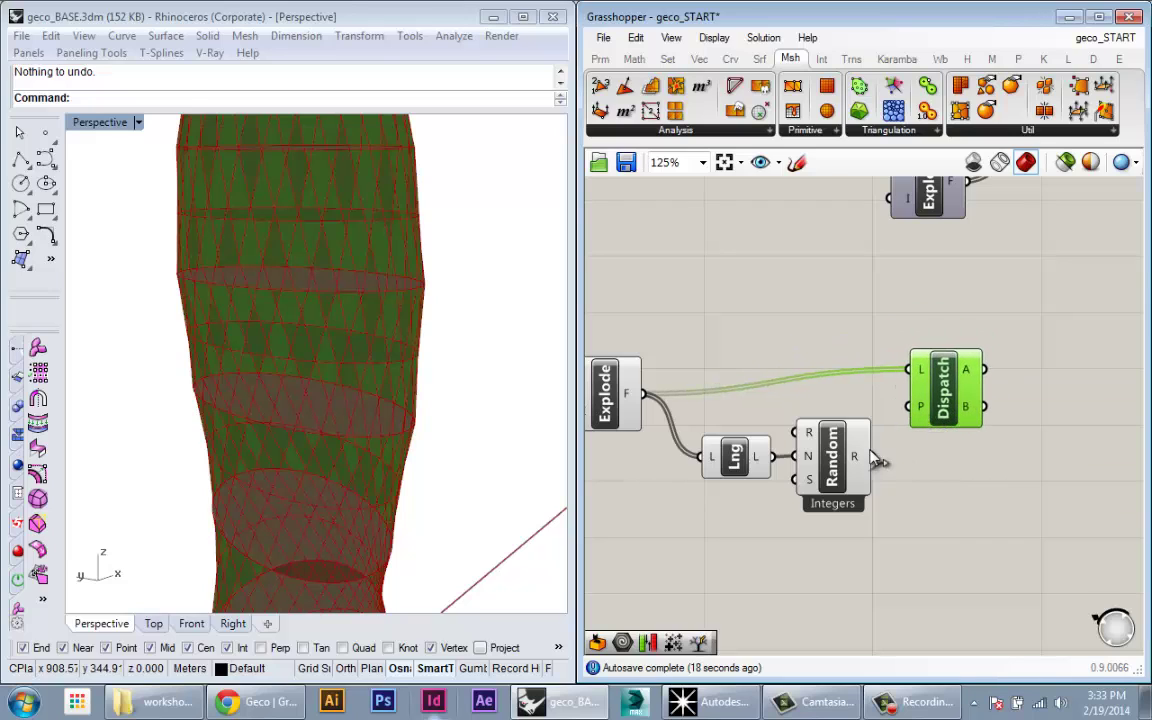
{"action": "left_click_drag", "start_coordinate": [874, 457], "coordinate": [920, 406]}
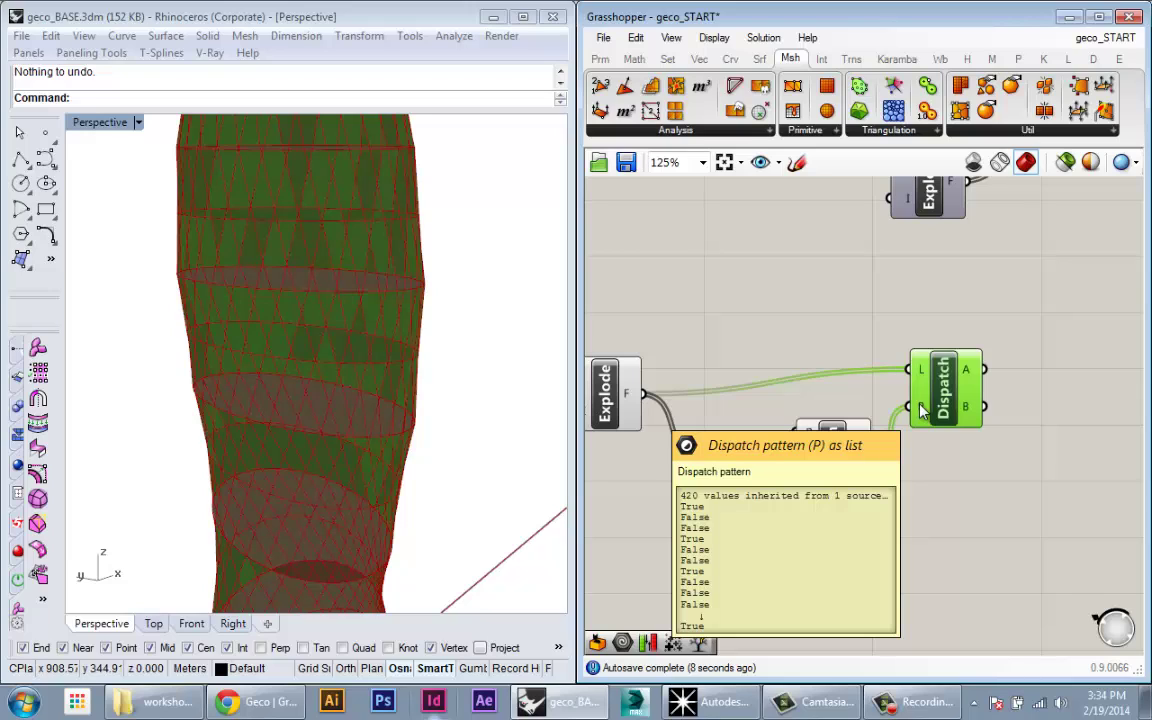
{"action": "left_click_drag", "start_coordinate": [949, 385], "coordinate": [962, 387]}
{"action": "right_click_drag", "start_coordinate": [958, 386], "coordinate": [874, 381]}
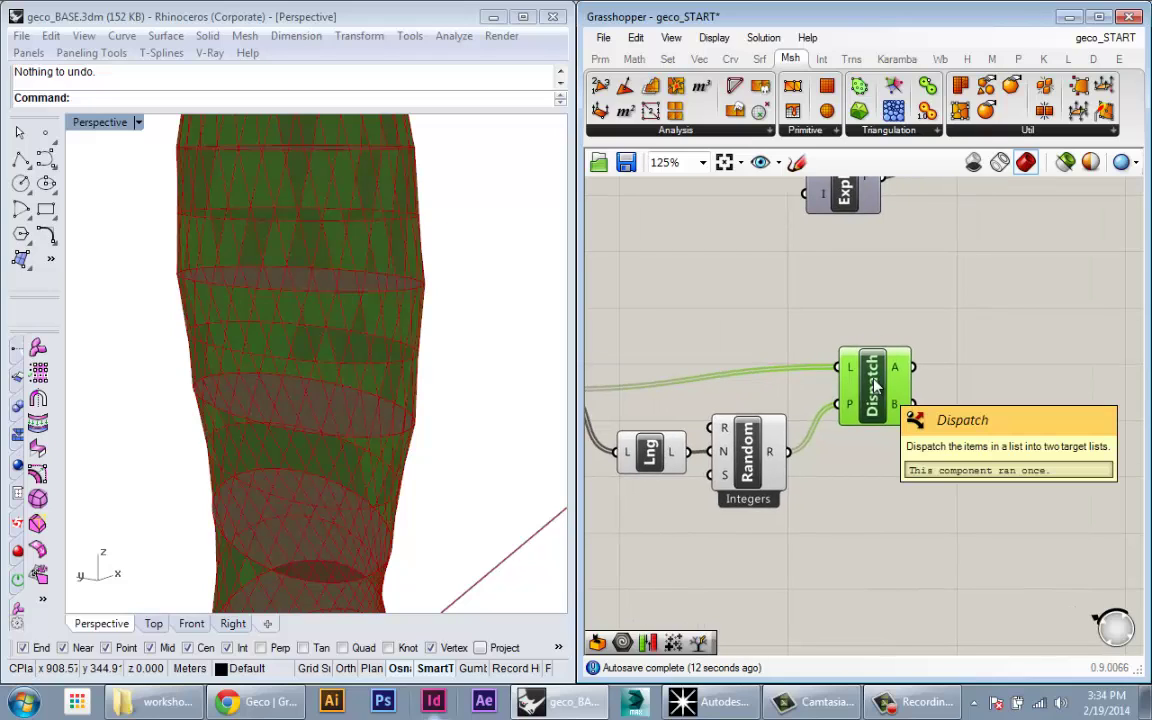
{"action": "left_click_drag", "start_coordinate": [881, 406], "coordinate": [877, 422]}
{"action": "right_click_drag", "start_coordinate": [874, 417], "coordinate": [829, 421]}
{"action": "left_click_drag", "start_coordinate": [830, 428], "coordinate": [838, 410]}
{"action": "left_click", "coordinate": [836, 404]}
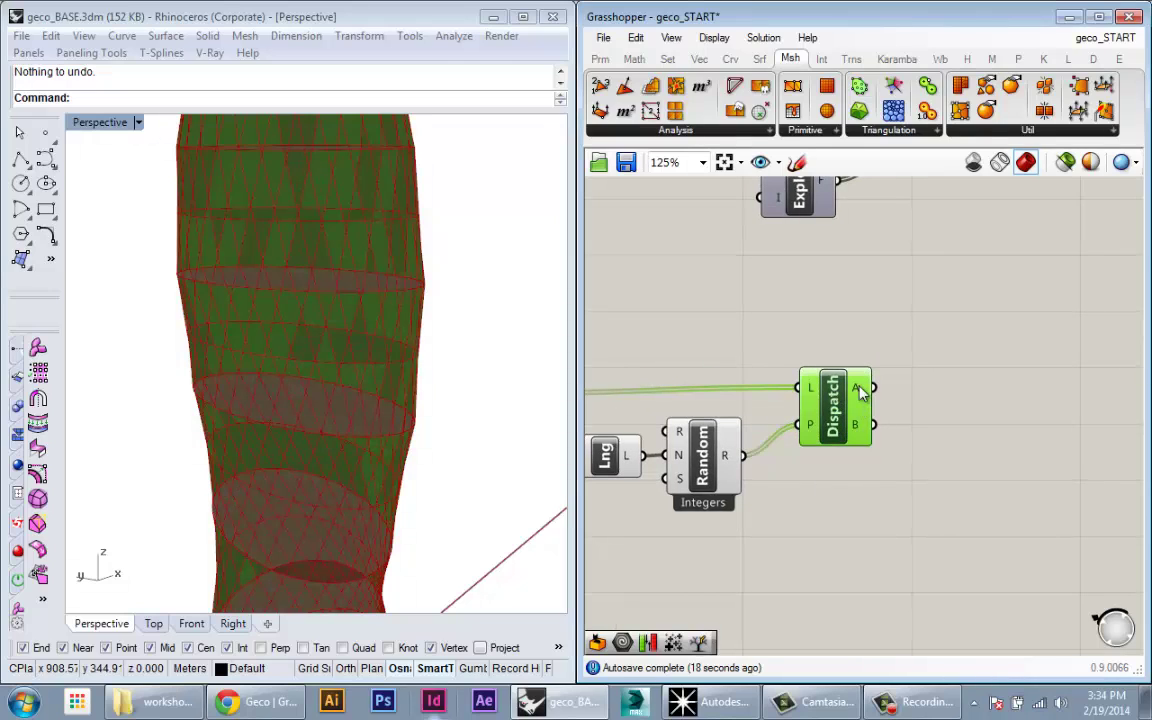
- Add a Mesh parameter after Dispatch and connect the list A output to it
{"action": "double_click", "coordinate": [946, 429]}
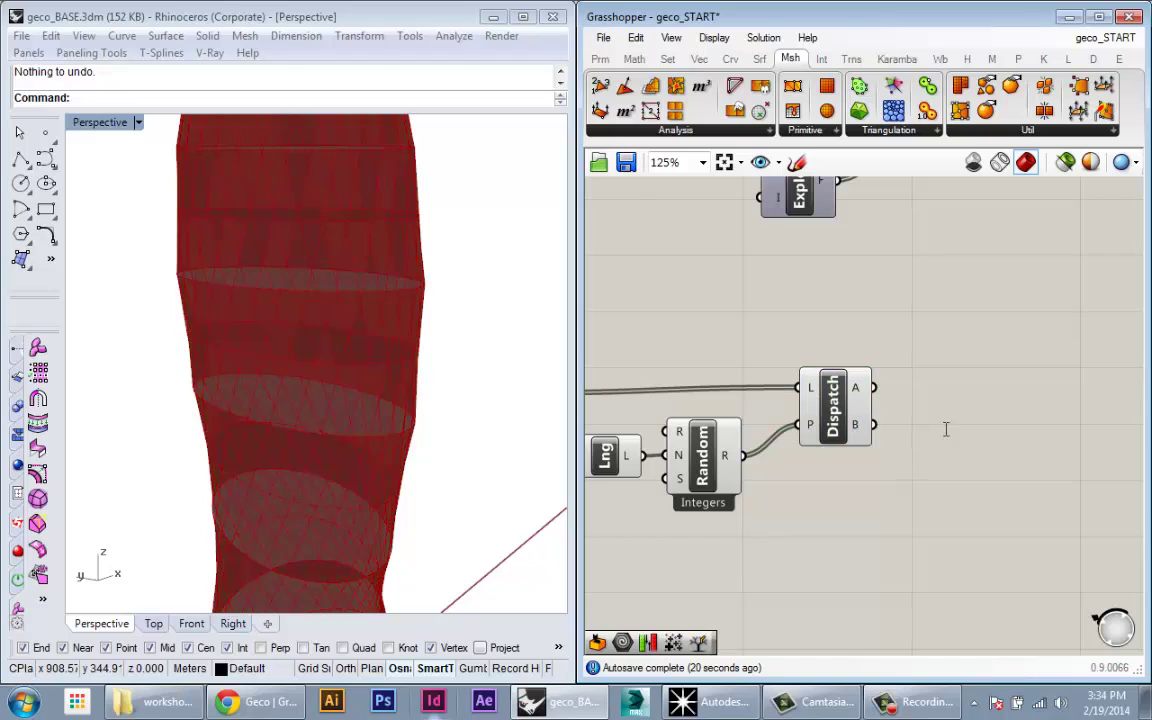
{"action": "type", "text": "mesh"}
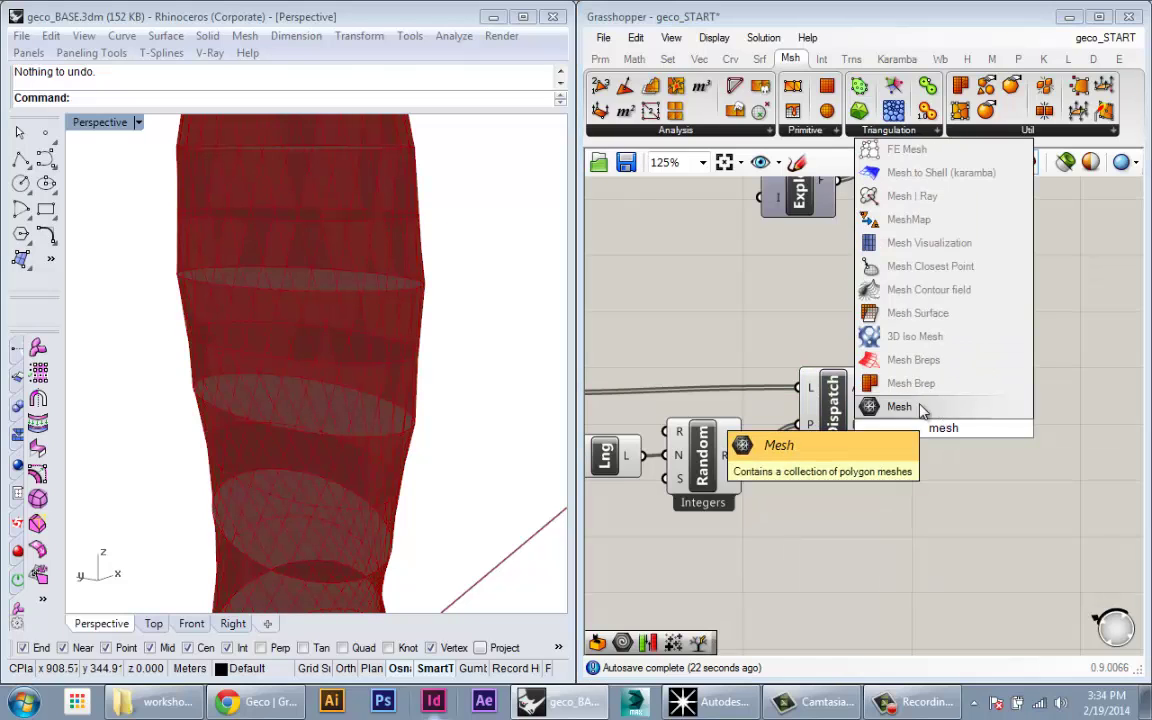
{"action": "key", "text": "Return"}
{"action": "left_click_drag", "start_coordinate": [874, 388], "coordinate": [928, 401]}
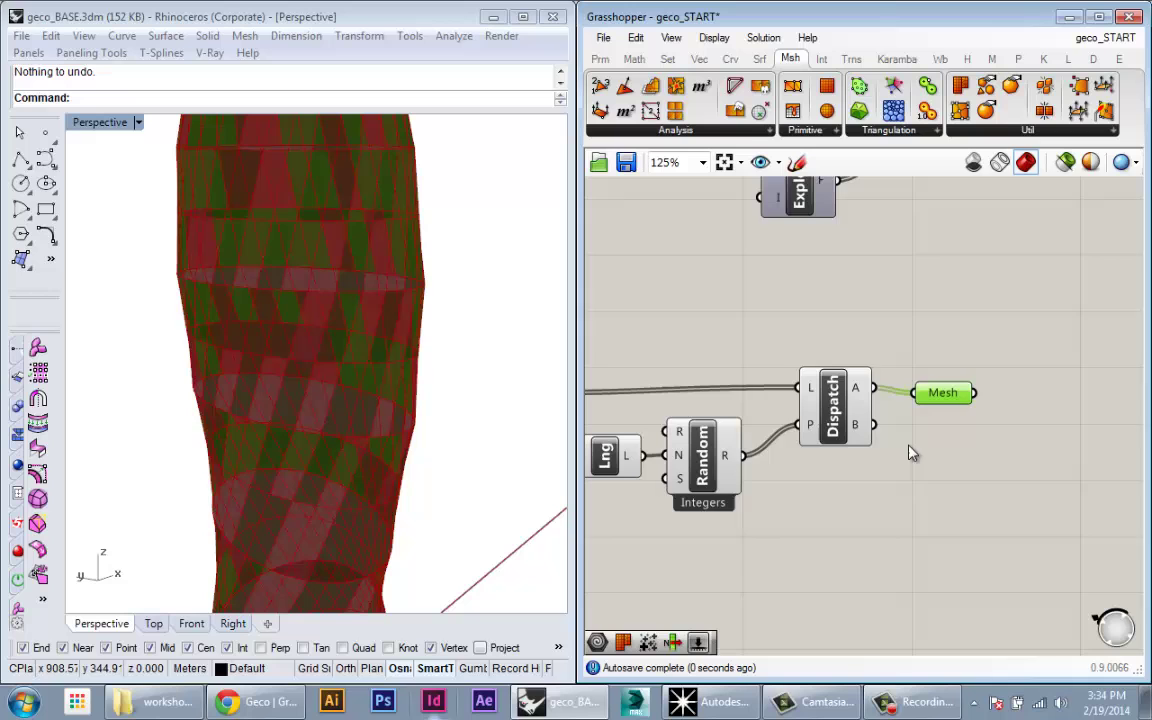
- Hide the previews of Dispatch, both Explode components, List Length and Random, and inspect the remaining faces on the tower
{"action": "right_click_drag", "start_coordinate": [908, 445], "coordinate": [988, 413]}
{"action": "right_click", "coordinate": [922, 400]}
{"action": "left_click", "coordinate": [964, 416]}
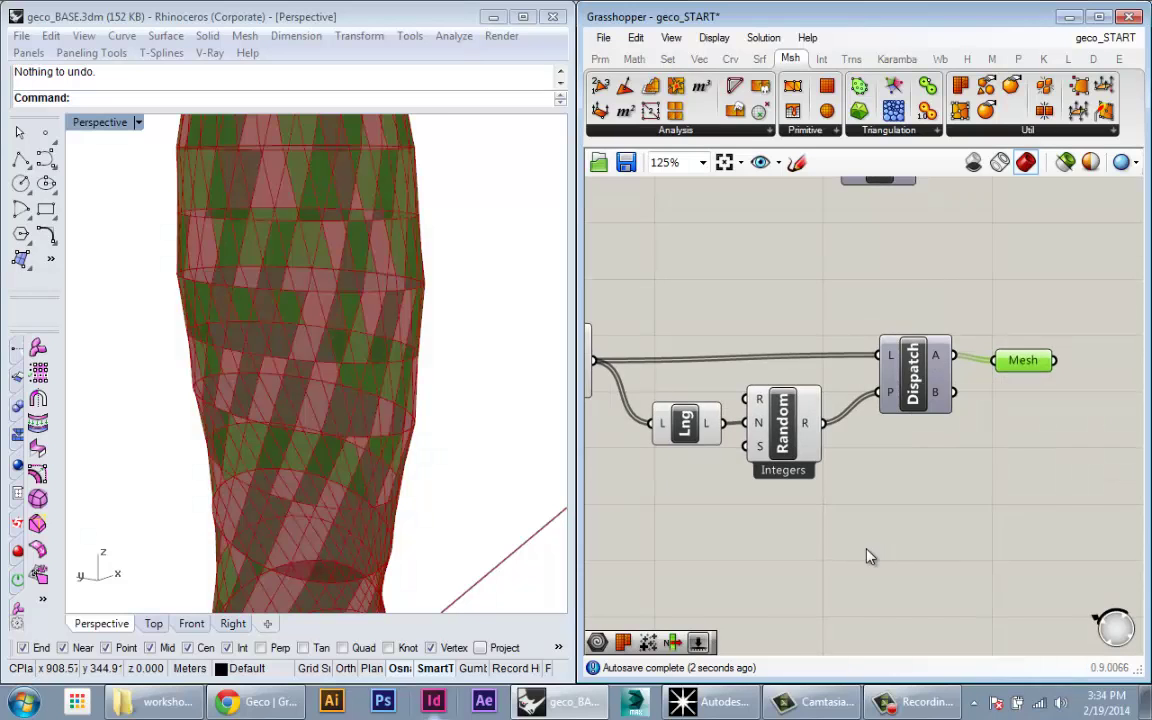
{"action": "scroll", "coordinate": [779, 493], "scroll_direction": "down", "scroll_amount": 3}
{"action": "middle_click", "coordinate": [715, 345]}
{"action": "left_click", "coordinate": [766, 295]}
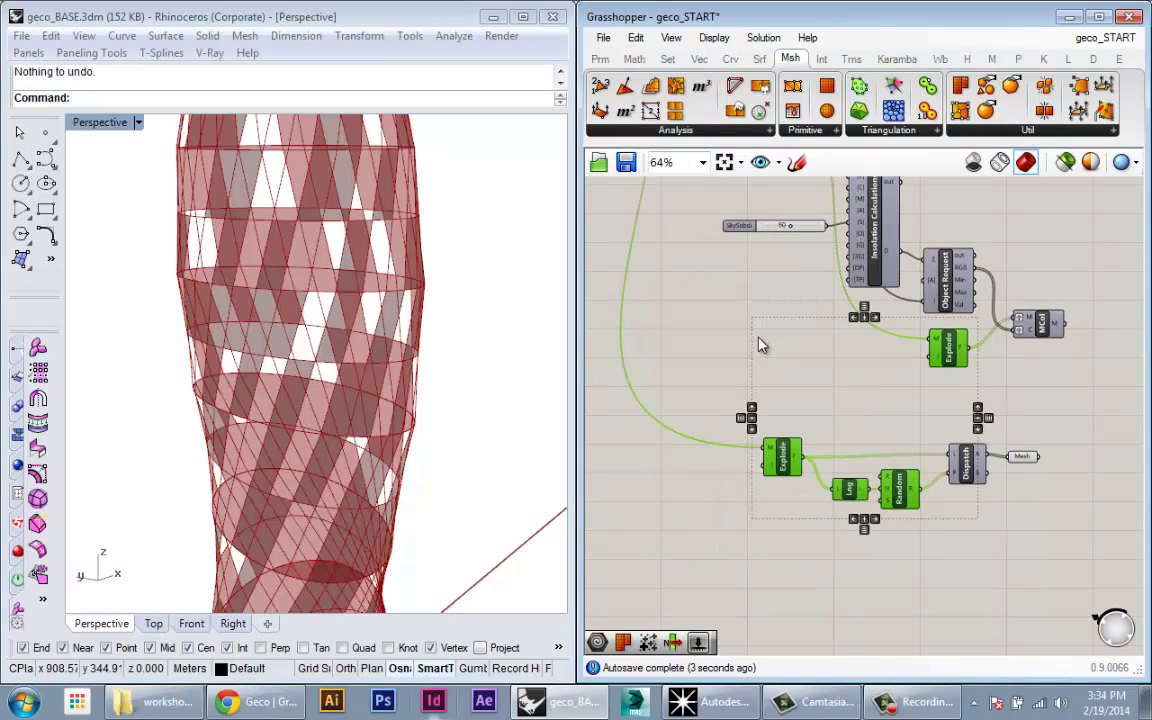
{"action": "right_click_drag", "start_coordinate": [758, 336], "coordinate": [701, 338]}
{"action": "right_click_drag", "start_coordinate": [298, 375], "coordinate": [406, 406]}
{"action": "scroll", "coordinate": [404, 394], "scroll_direction": "down", "scroll_amount": 4}
{"action": "scroll", "coordinate": [446, 460], "scroll_direction": "up", "scroll_amount": 4}
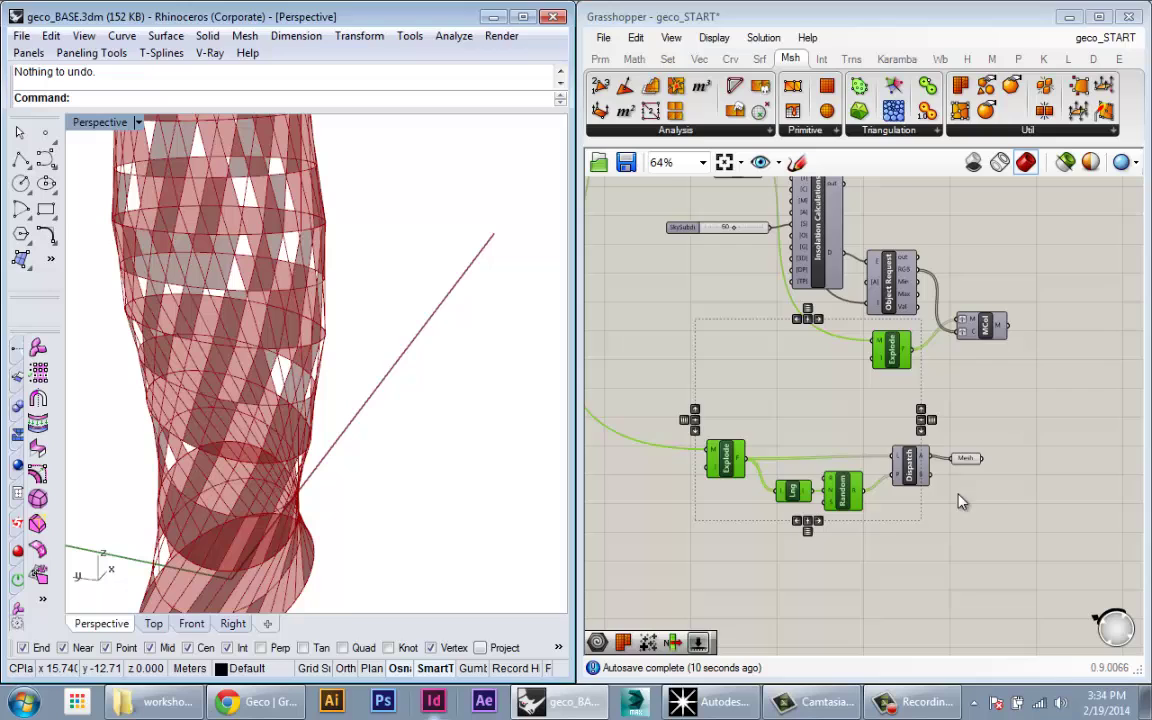
- Check Random's range input and examine the dispatched faces on the tower from several angles
{"action": "right_click_drag", "start_coordinate": [829, 416], "coordinate": [913, 417]}
{"action": "left_click", "coordinate": [905, 425]}
{"action": "scroll", "coordinate": [861, 485], "scroll_direction": "up", "scroll_amount": 5}
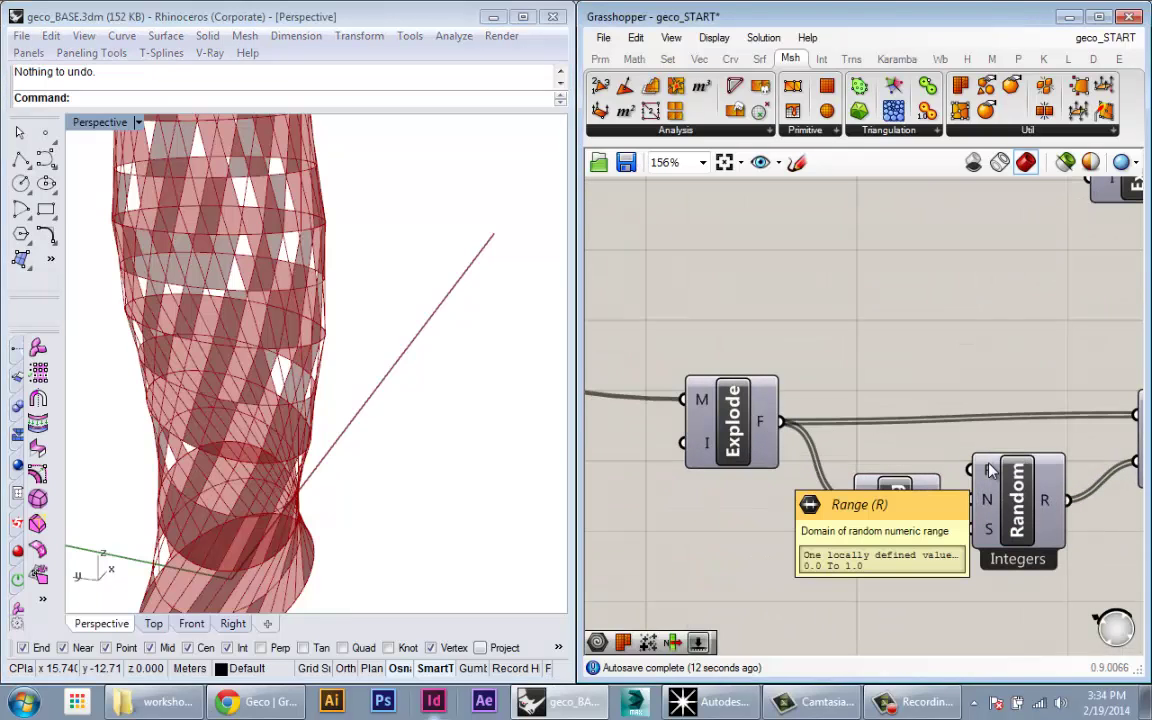
{"action": "right_click_drag", "start_coordinate": [290, 443], "coordinate": [314, 425]}
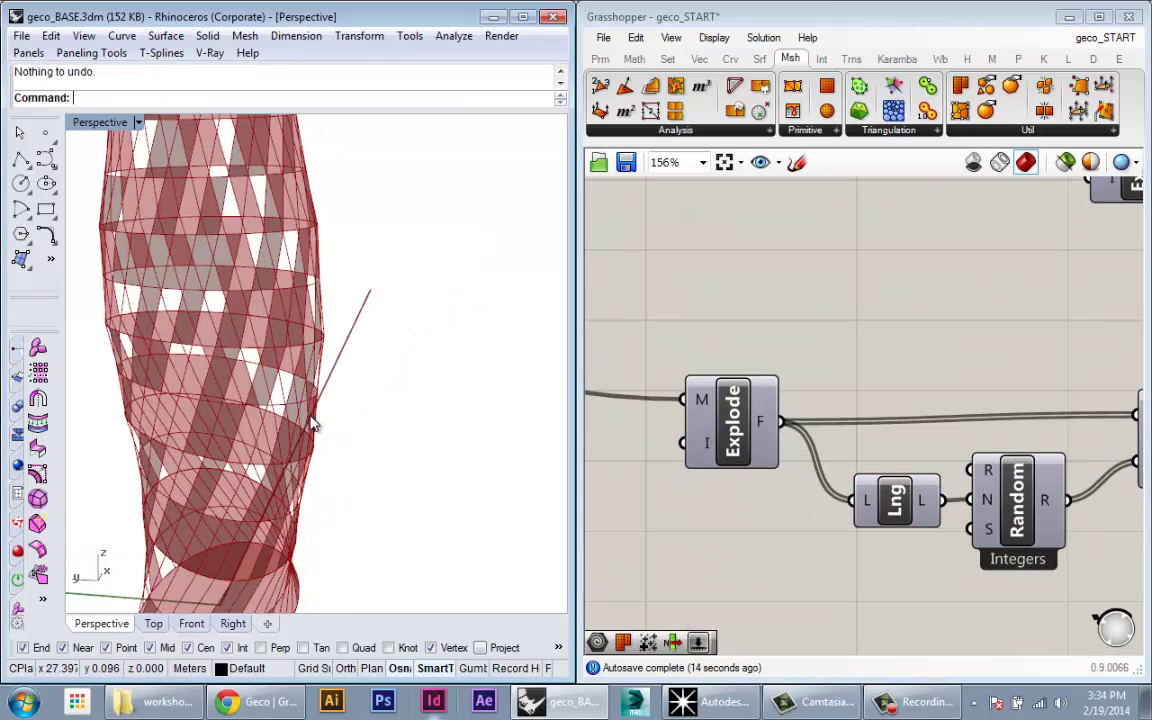
{"action": "scroll", "coordinate": [314, 428], "scroll_direction": "down", "scroll_amount": 6}
{"action": "scroll", "coordinate": [245, 408], "scroll_direction": "up", "scroll_amount": 4}
{"action": "right_click_drag", "start_coordinate": [248, 410], "coordinate": [222, 438]}
{"action": "scroll", "coordinate": [219, 437], "scroll_direction": "up", "scroll_amount": 5}
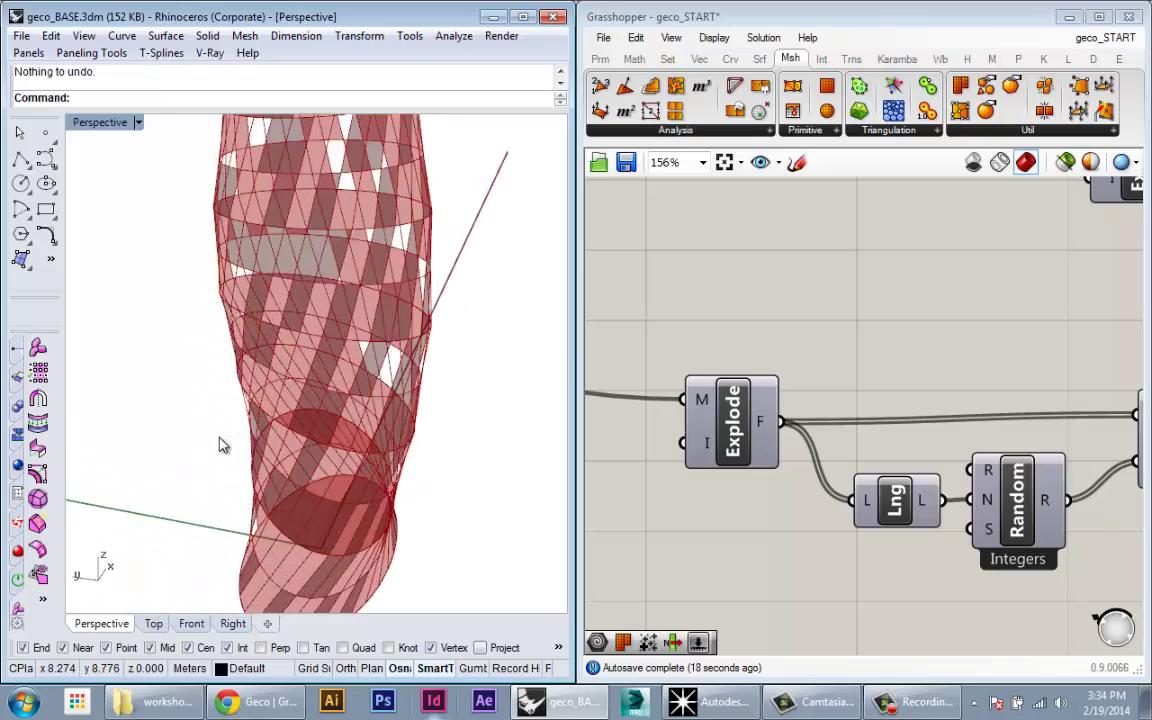
{"action": "scroll", "coordinate": [219, 437], "scroll_direction": "down", "scroll_amount": 3}
{"action": "right_click_drag", "start_coordinate": [360, 470], "coordinate": [386, 424]}
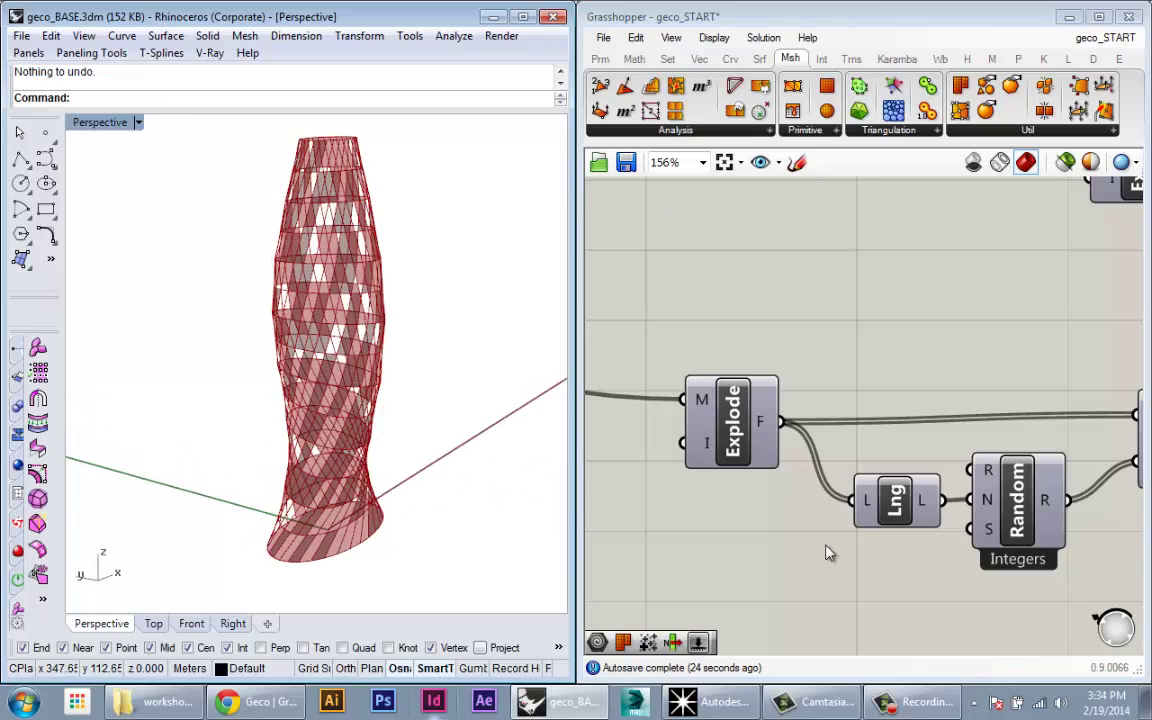
- Add a number slider with a range of 0.6 to 8 below the Length component and set it to 1.0
{"action": "mouse_move", "coordinate": [982, 478]}
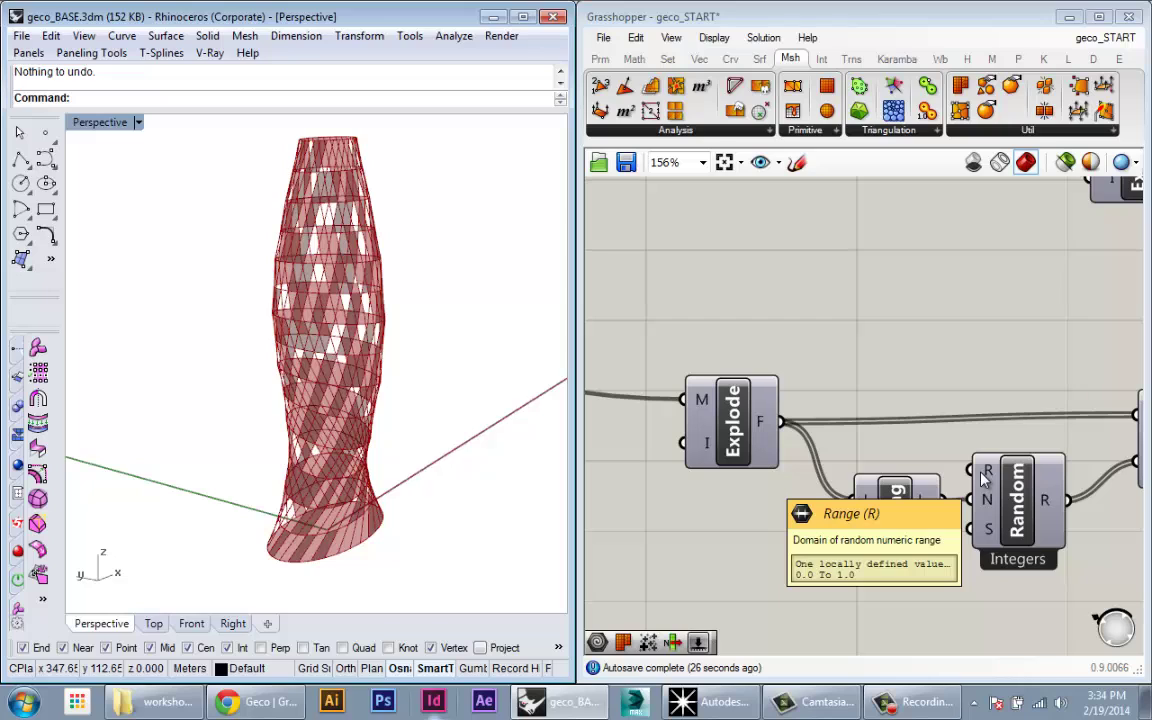
{"action": "right_click_drag", "start_coordinate": [838, 574], "coordinate": [761, 568]}
{"action": "double_click", "coordinate": [761, 584]}
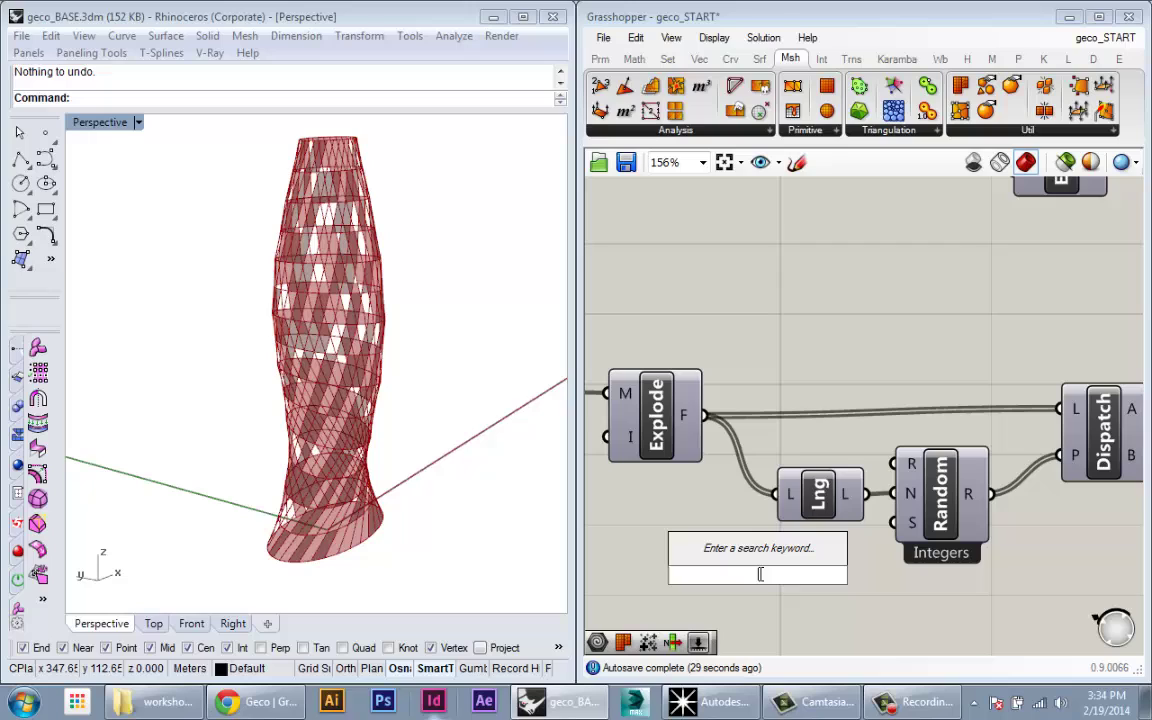
{"action": "type", "text": ".6"}
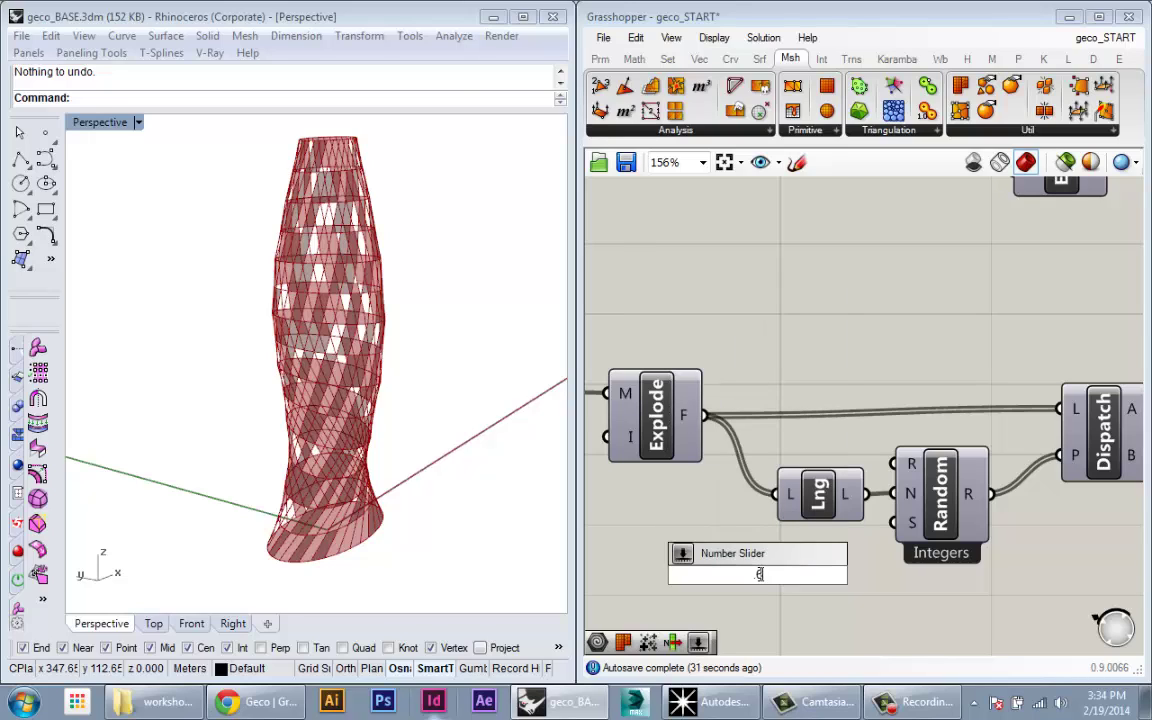
{"action": "type", "text": ".6<1<8"}
{"action": "key", "text": "Return"}
{"action": "left_click_drag", "start_coordinate": [767, 606], "coordinate": [728, 609]}
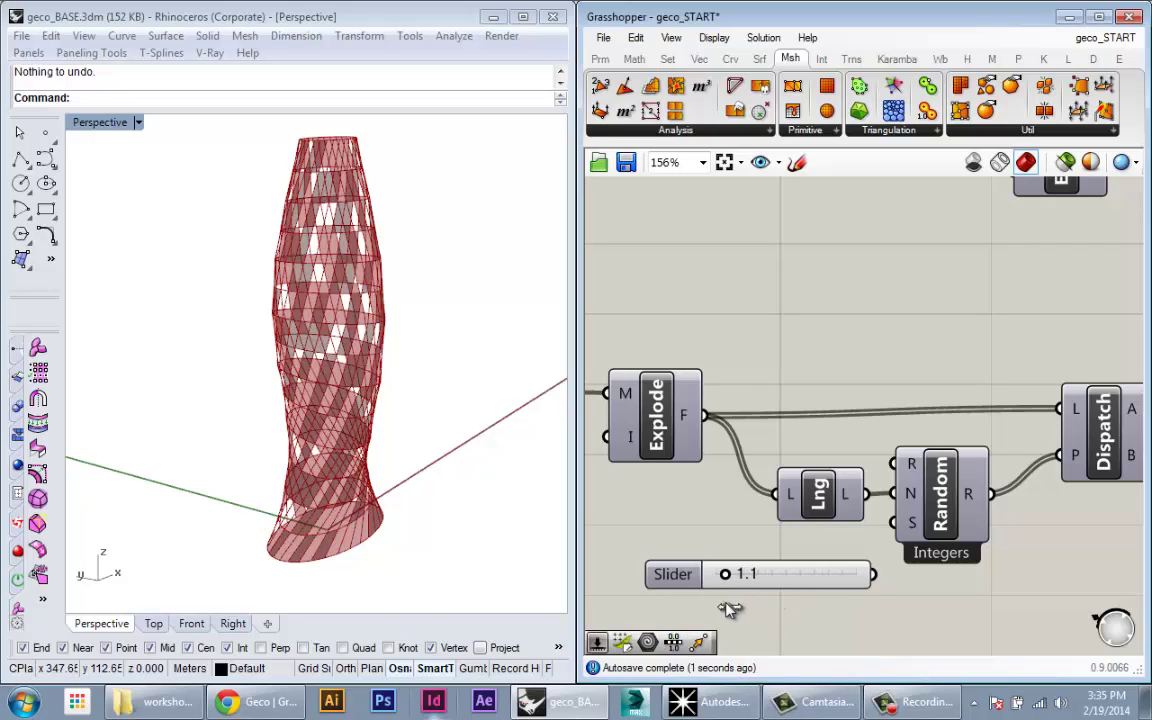
- Connect the new slider to Random's range input, place it above the Explode component and check the resulting domain
{"action": "left_click_drag", "start_coordinate": [878, 574], "coordinate": [892, 463]}
{"action": "left_click_drag", "start_coordinate": [845, 585], "coordinate": [835, 353]}
{"action": "right_click_drag", "start_coordinate": [804, 384], "coordinate": [871, 404]}
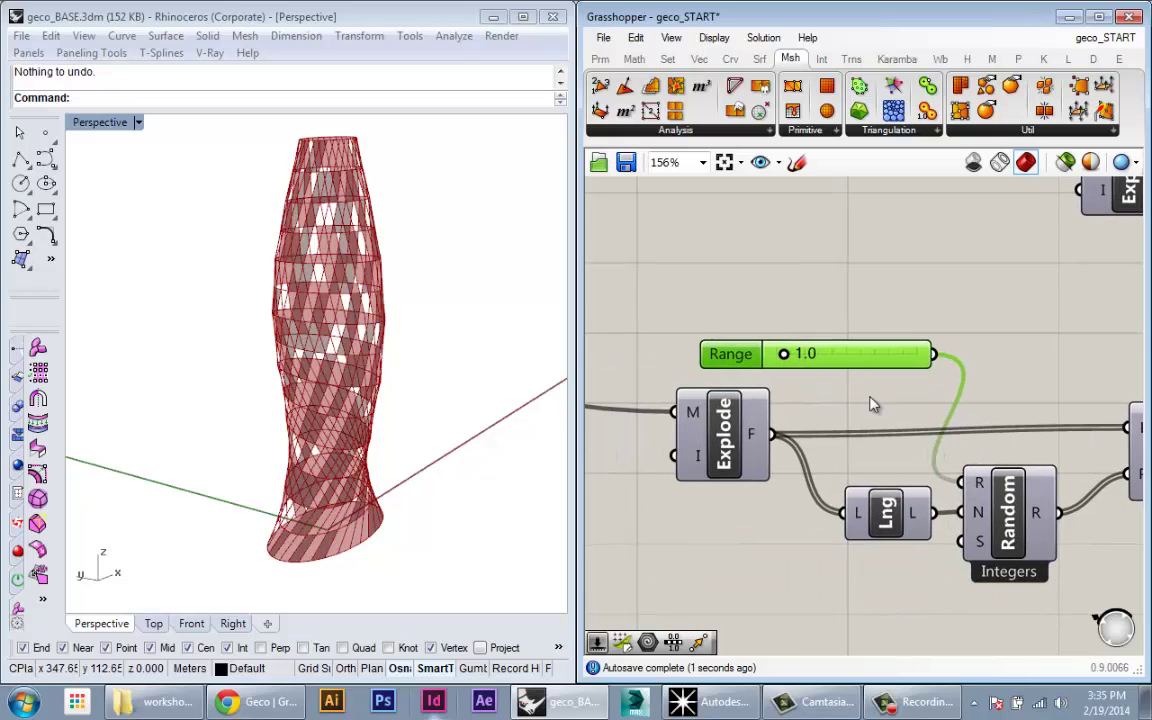
{"action": "left_click_drag", "start_coordinate": [879, 367], "coordinate": [856, 375]}
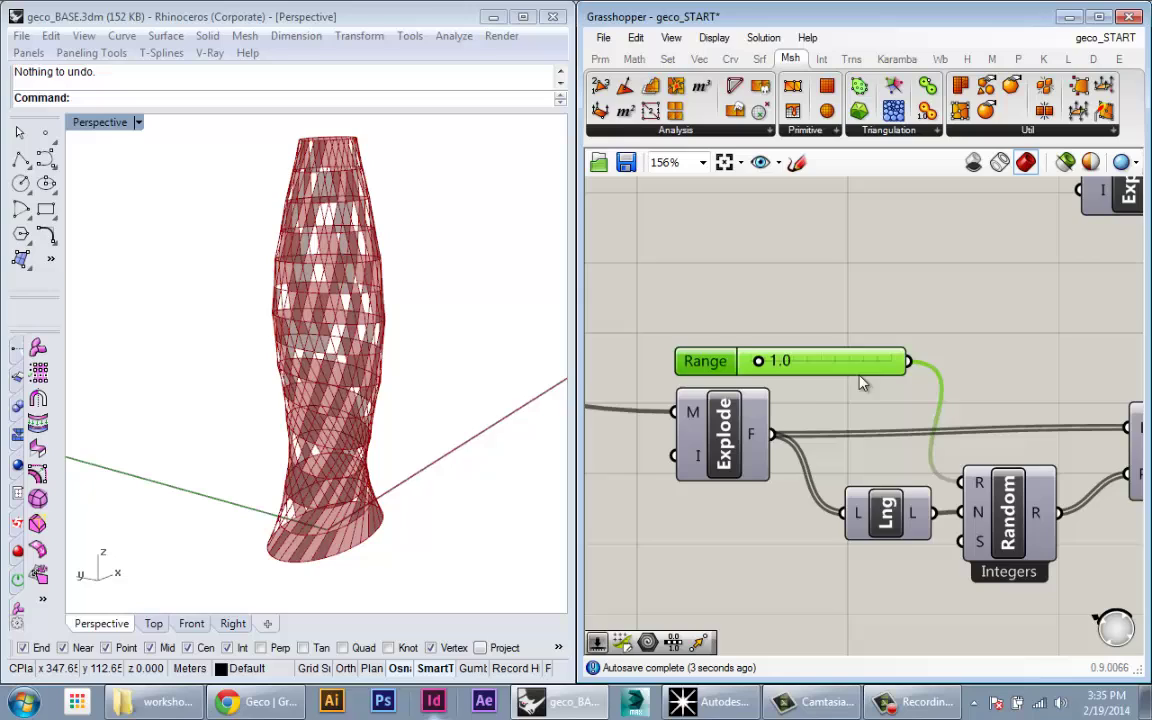
{"action": "right_click_drag", "start_coordinate": [942, 468], "coordinate": [901, 457]}
{"action": "mouse_move", "coordinate": [945, 472]}
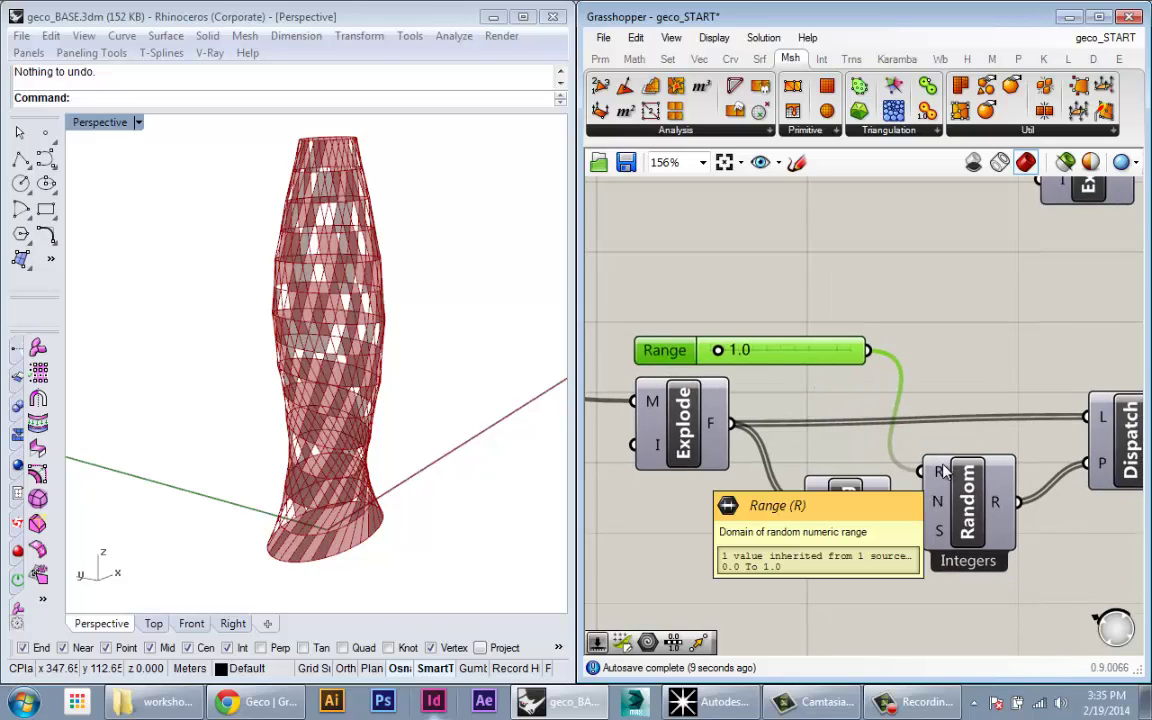
- Check Dispatch's list A output and try Range slider values of 0.6, 1.0 and 0.8 to compare the face distribution
{"action": "right_click_drag", "start_coordinate": [976, 519], "coordinate": [958, 512]}
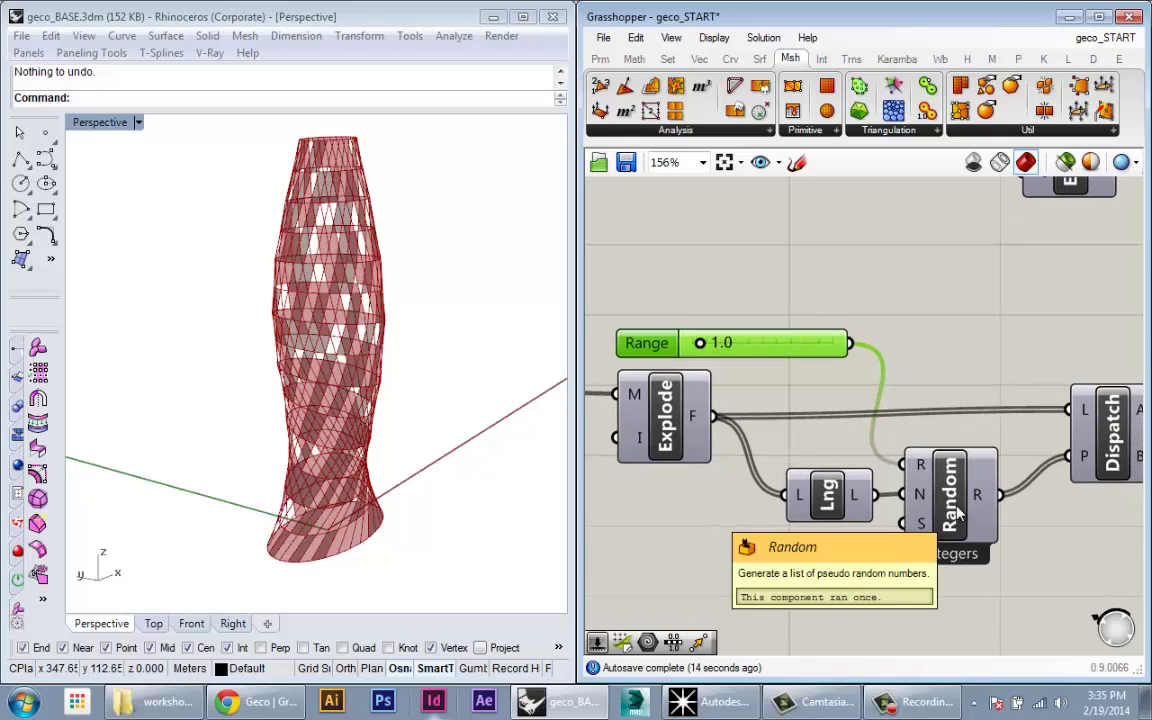
{"action": "right_click_drag", "start_coordinate": [962, 370], "coordinate": [847, 371]}
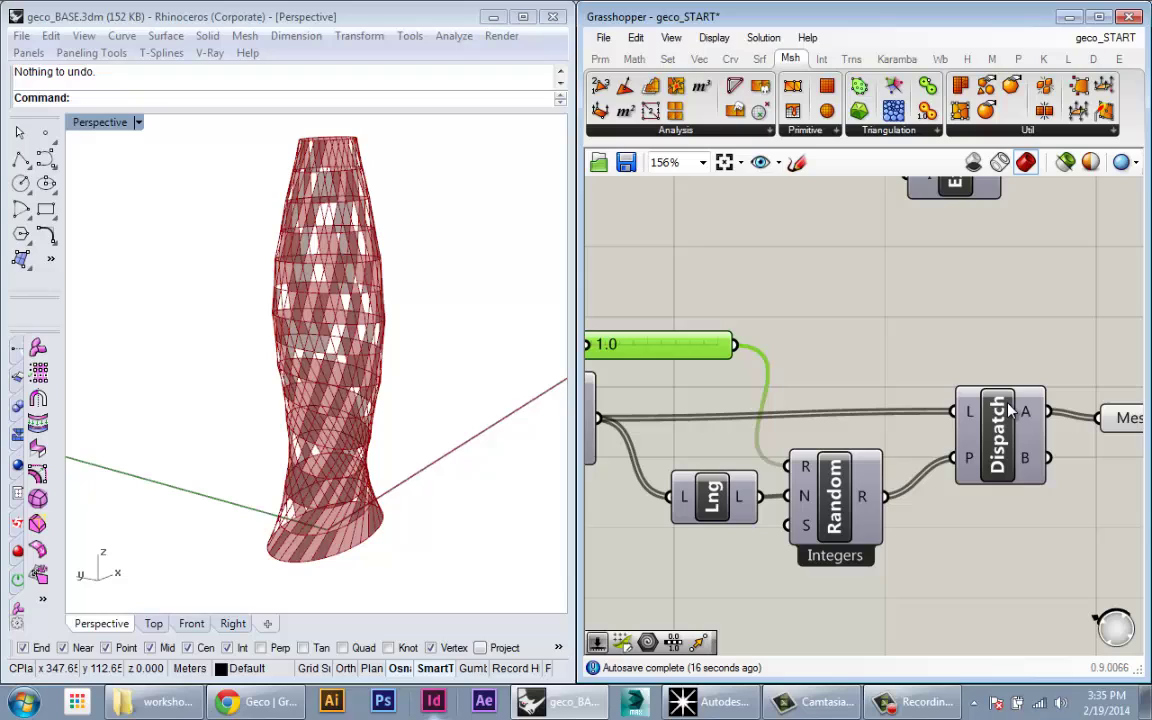
{"action": "mouse_move", "coordinate": [1027, 412]}
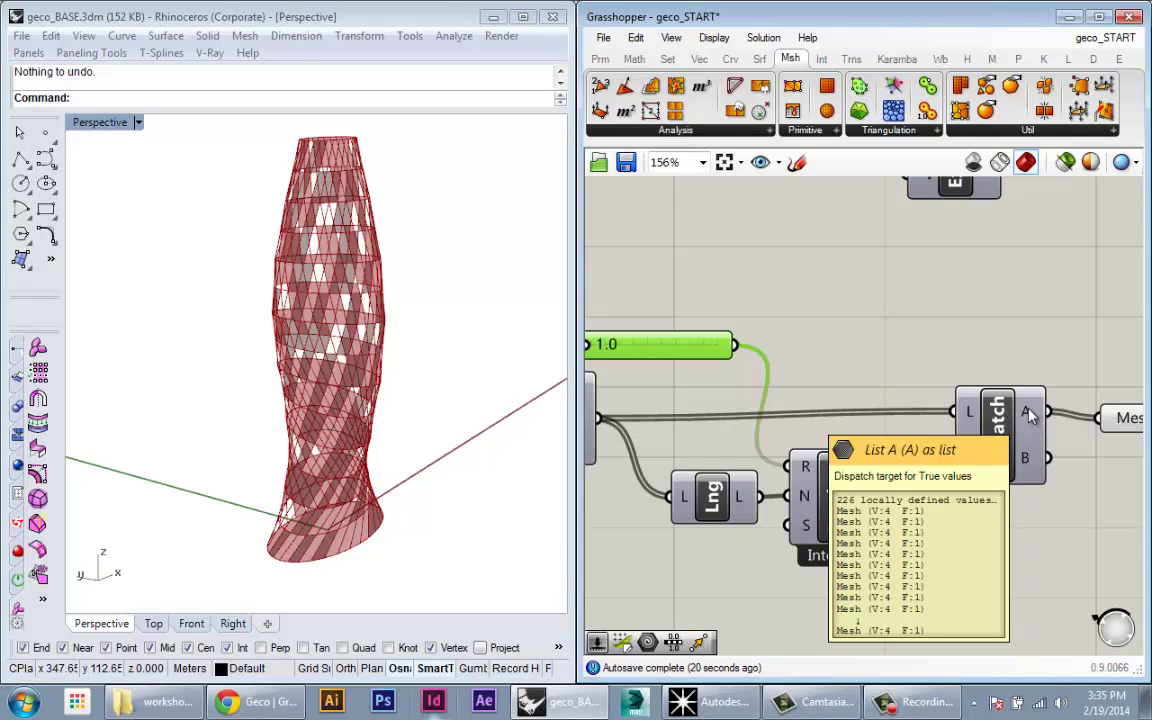
{"action": "right_click_drag", "start_coordinate": [594, 347], "coordinate": [683, 368]}
{"action": "scroll", "coordinate": [682, 368], "scroll_direction": "up", "scroll_amount": 2}
{"action": "mouse_move", "coordinate": [690, 350]}
{"action": "left_mouse_down"}
{"action": "mouse_move", "coordinate": [855, 355]}
{"action": "mouse_move", "coordinate": [694, 352]}
{"action": "mouse_move", "coordinate": [686, 366]}
{"action": "left_mouse_up"}
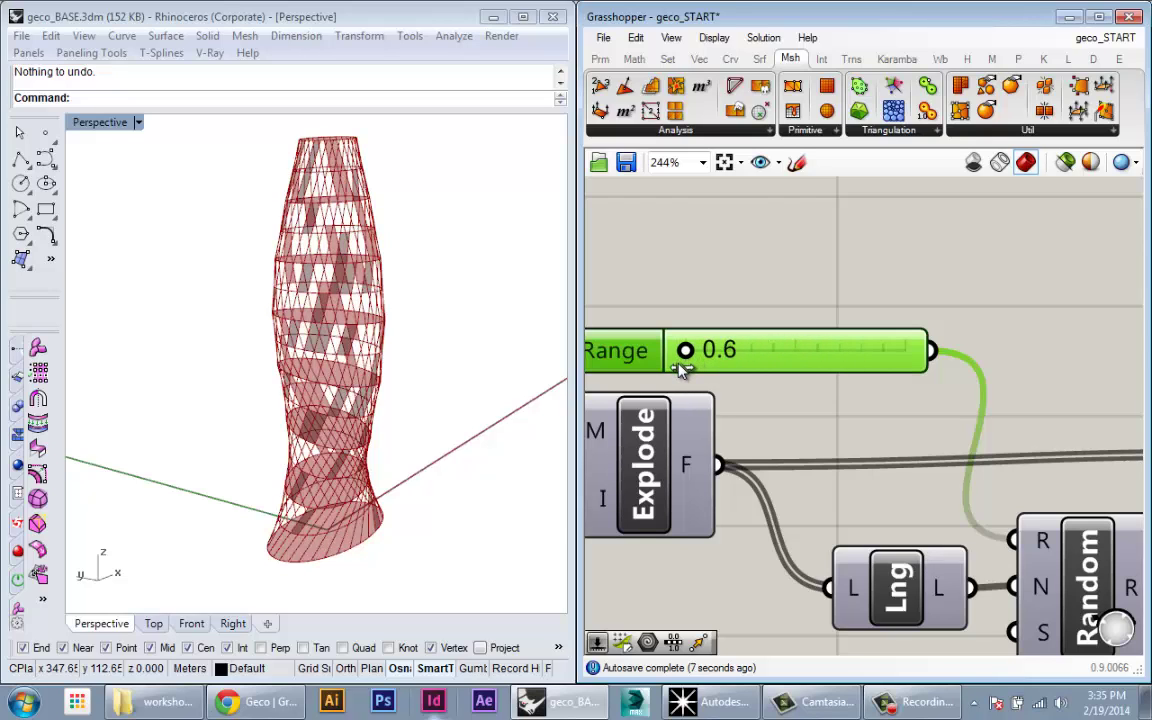
{"action": "left_click_drag", "start_coordinate": [681, 366], "coordinate": [696, 462]}
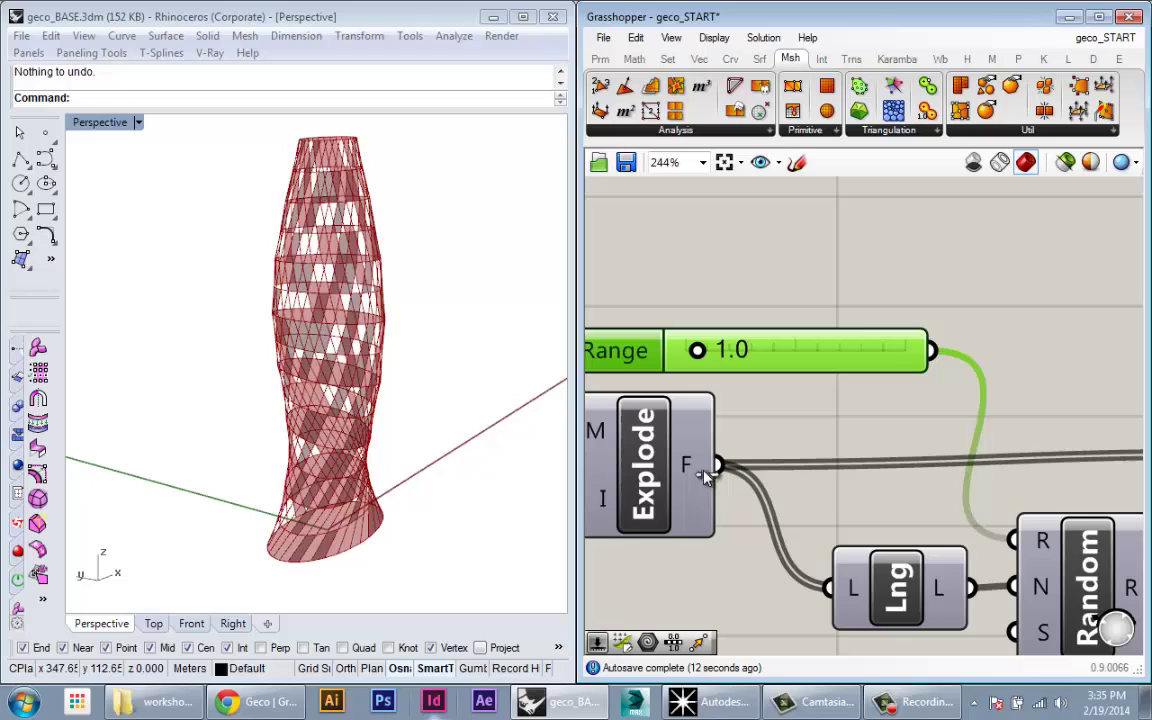
{"action": "mouse_move", "coordinate": [704, 470]}
{"action": "left_mouse_down"}
{"action": "mouse_move", "coordinate": [792, 475]}
{"action": "mouse_move", "coordinate": [694, 485]}
{"action": "left_mouse_up"}
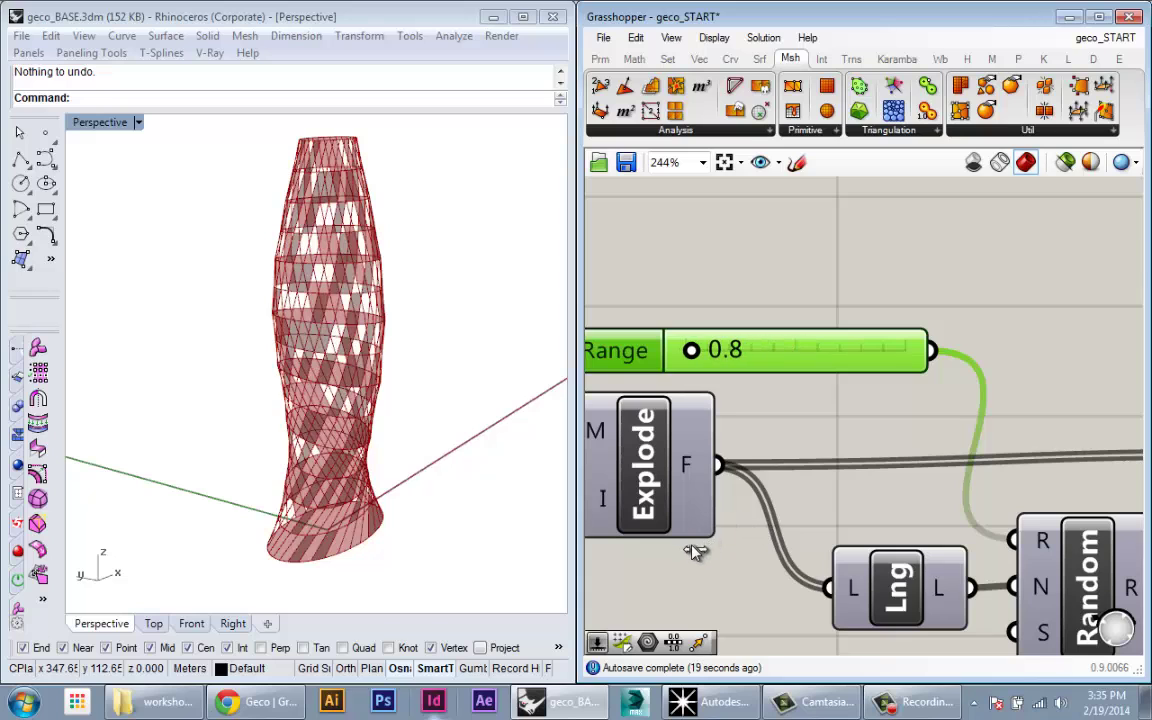
- Inspect the dispatched faces around the tower's flared base and lower half
{"action": "scroll", "coordinate": [716, 443], "scroll_direction": "down", "scroll_amount": 2}
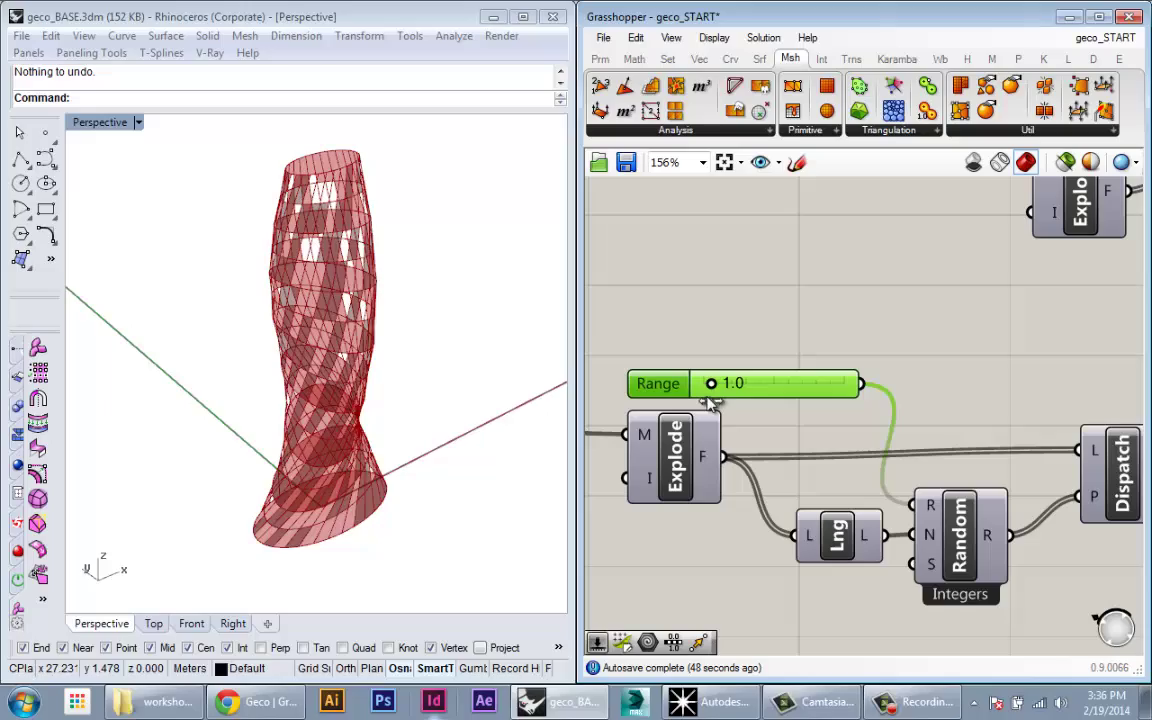
{"action": "right_click_drag", "start_coordinate": [461, 455], "coordinate": [450, 410]}
{"action": "scroll", "coordinate": [224, 468], "scroll_direction": "up", "scroll_amount": 4}
{"action": "mouse_move", "coordinate": [224, 468]}
{"action": "right_mouse_down"}
{"action": "mouse_move", "coordinate": [337, 437]}
{"action": "mouse_move", "coordinate": [215, 442]}
{"action": "mouse_move", "coordinate": [221, 450]}
{"action": "right_mouse_up"}
{"action": "scroll", "coordinate": [320, 434], "scroll_direction": "down", "scroll_amount": 2}
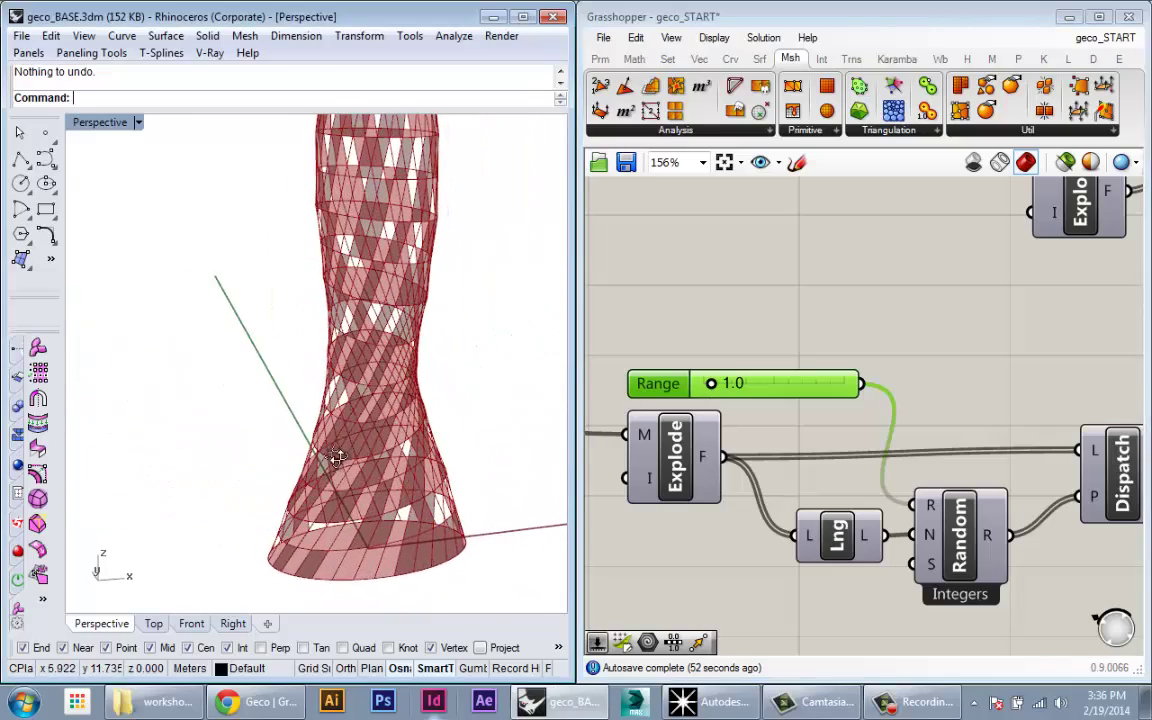
{"action": "right_click_drag", "start_coordinate": [338, 457], "coordinate": [420, 470]}
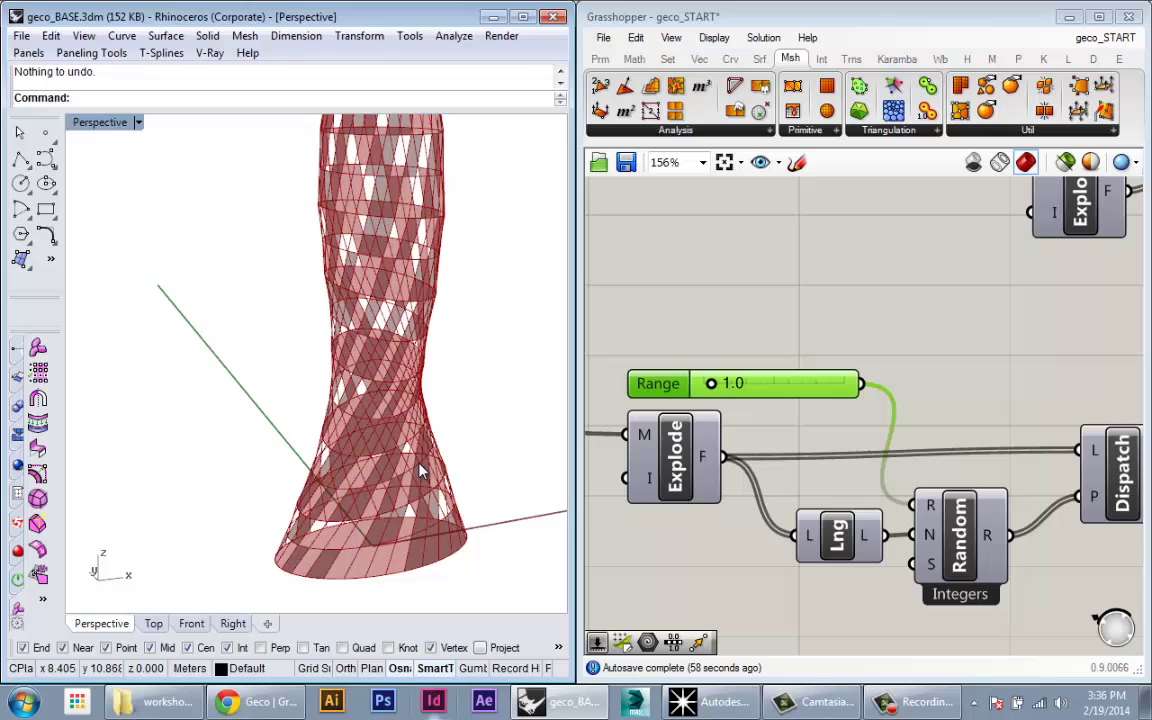
- Trace the definition back to the Boundary Surfaces component and check its surfaces output
{"action": "scroll", "coordinate": [890, 543], "scroll_direction": "down", "scroll_amount": 5}
{"action": "right_click_drag", "start_coordinate": [843, 435], "coordinate": [900, 414]}
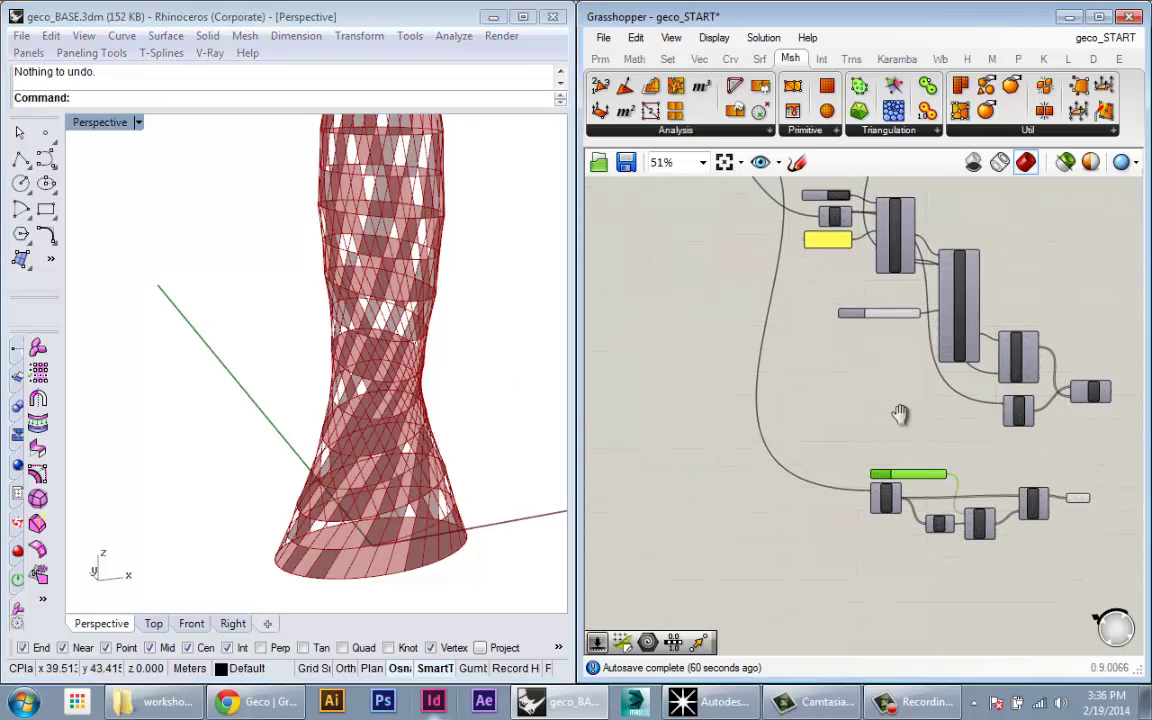
{"action": "right_click_drag", "start_coordinate": [716, 224], "coordinate": [940, 524]}
{"action": "scroll", "coordinate": [902, 385], "scroll_direction": "up", "scroll_amount": 4}
{"action": "left_click", "coordinate": [845, 355]}
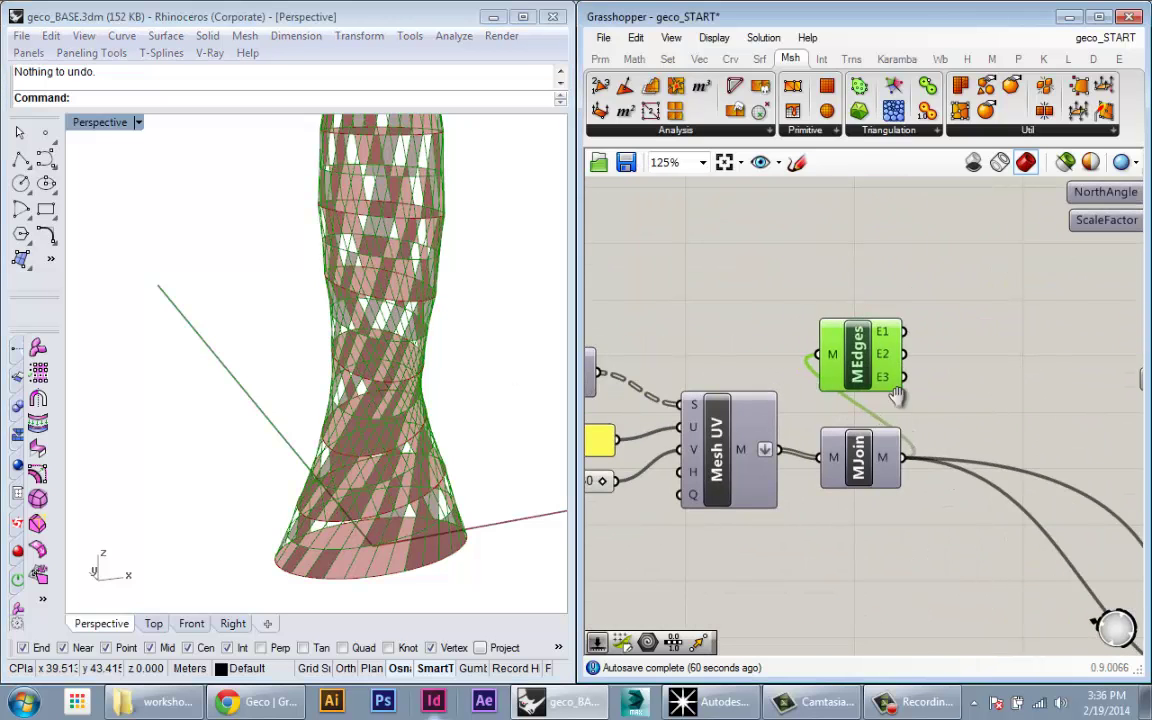
{"action": "right_click_drag", "start_coordinate": [617, 306], "coordinate": [1015, 370]}
{"action": "scroll", "coordinate": [1015, 370], "scroll_direction": "down", "scroll_amount": 2}
{"action": "left_click_drag", "start_coordinate": [821, 288], "coordinate": [815, 285]}
{"action": "mouse_move", "coordinate": [833, 287]}
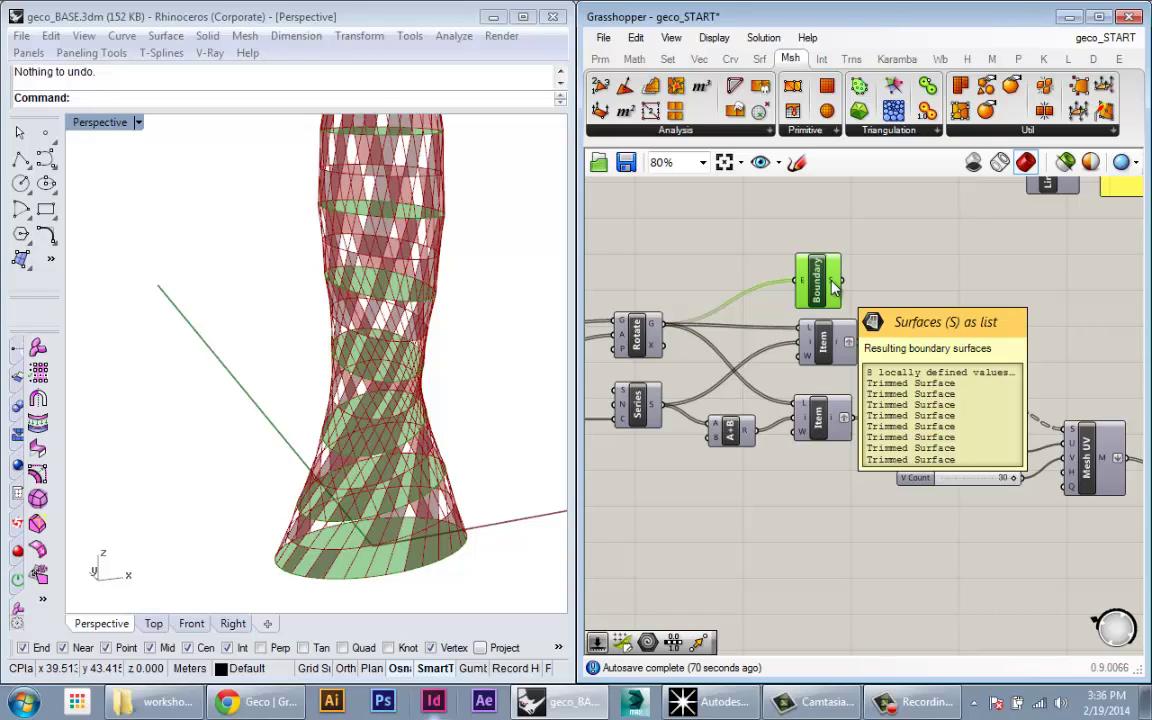
- Add a Geometry parameter, connect the Boundary component's surfaces to it and hide the Boundary component's preview
{"action": "right_click_drag", "start_coordinate": [928, 268], "coordinate": [838, 290]}
{"action": "double_click", "coordinate": [840, 290]}
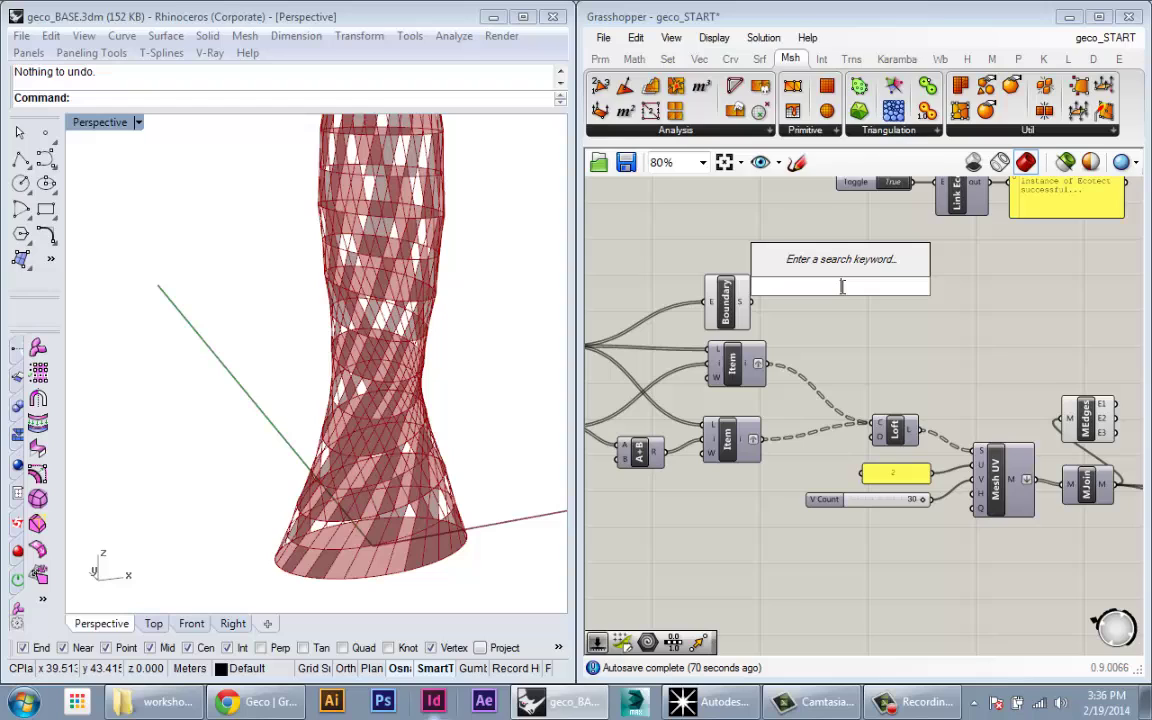
{"action": "type", "text": "geo"}
{"action": "left_click", "coordinate": [805, 271]}
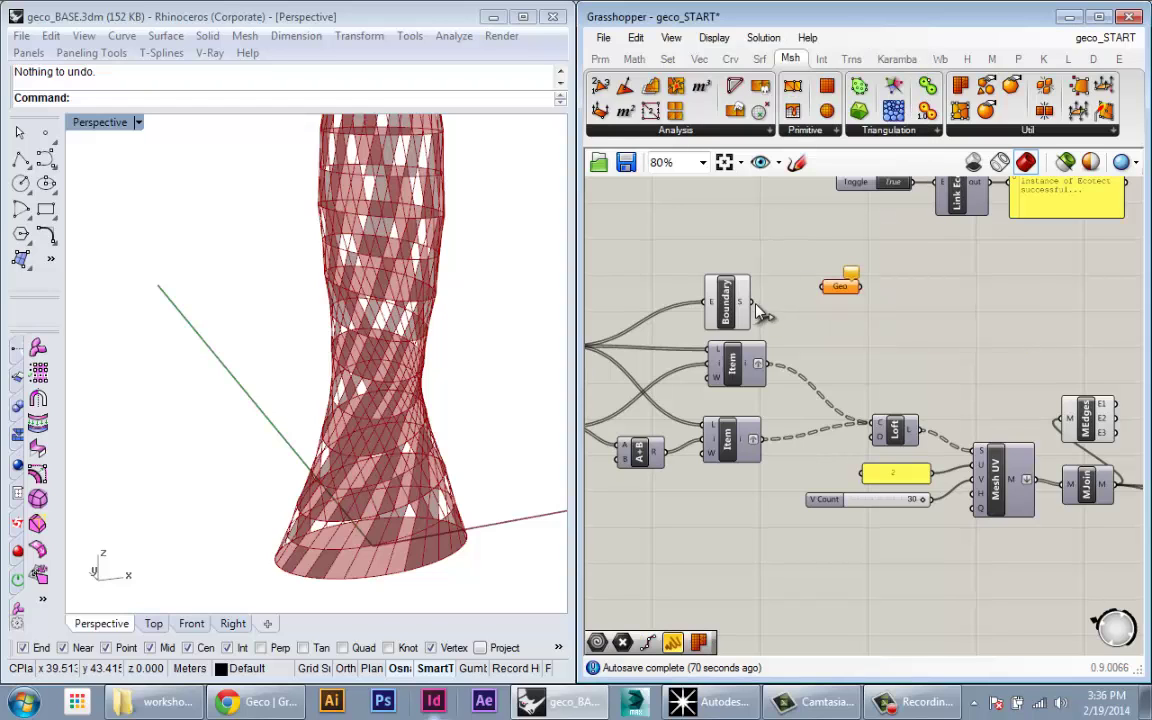
{"action": "left_click_drag", "start_coordinate": [752, 302], "coordinate": [807, 319]}
{"action": "right_click", "coordinate": [725, 300]}
{"action": "left_click", "coordinate": [752, 336]}
{"action": "left_click", "coordinate": [815, 305]}
- Move the Geometry parameter across the canvas to an empty spot below the lower Explode component
{"action": "scroll", "coordinate": [799, 312], "scroll_direction": "down", "scroll_amount": 5}
{"action": "right_click_drag", "start_coordinate": [799, 312], "coordinate": [708, 272]}
{"action": "left_click_drag", "start_coordinate": [708, 273], "coordinate": [862, 519]}
{"action": "scroll", "coordinate": [863, 525], "scroll_direction": "up", "scroll_amount": 5}
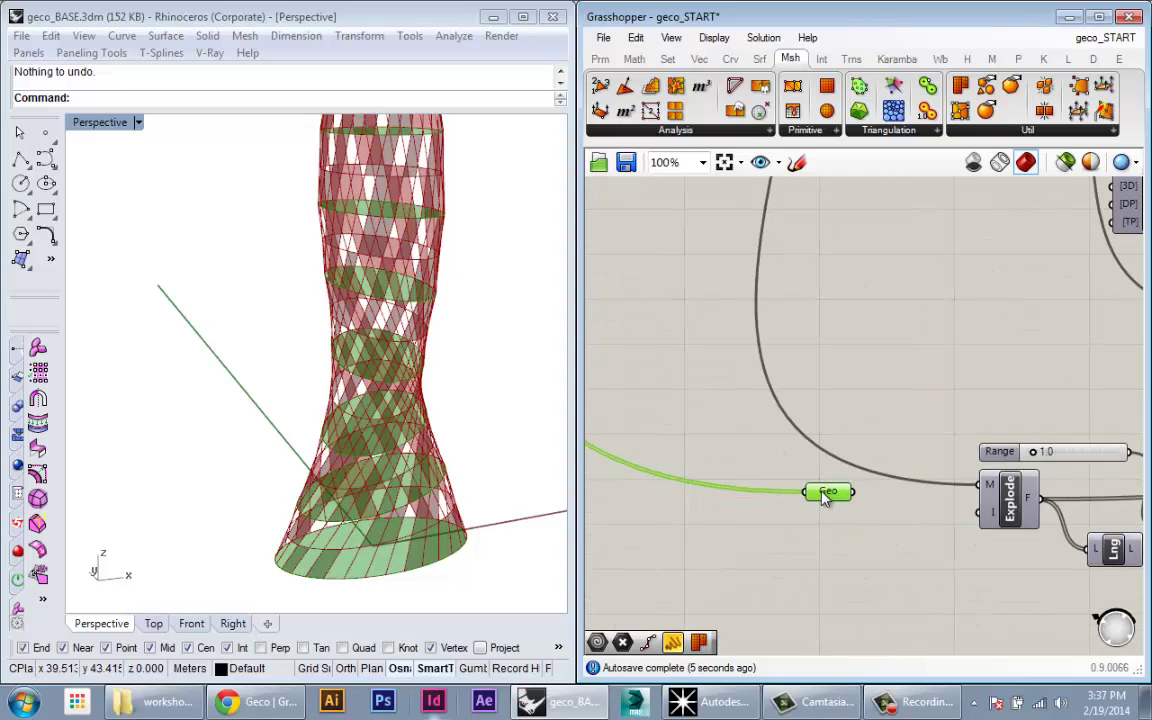
{"action": "scroll", "coordinate": [869, 558], "scroll_direction": "down", "scroll_amount": 4}
{"action": "scroll", "coordinate": [868, 577], "scroll_direction": "up", "scroll_amount": 4}
{"action": "left_click", "coordinate": [861, 517]}
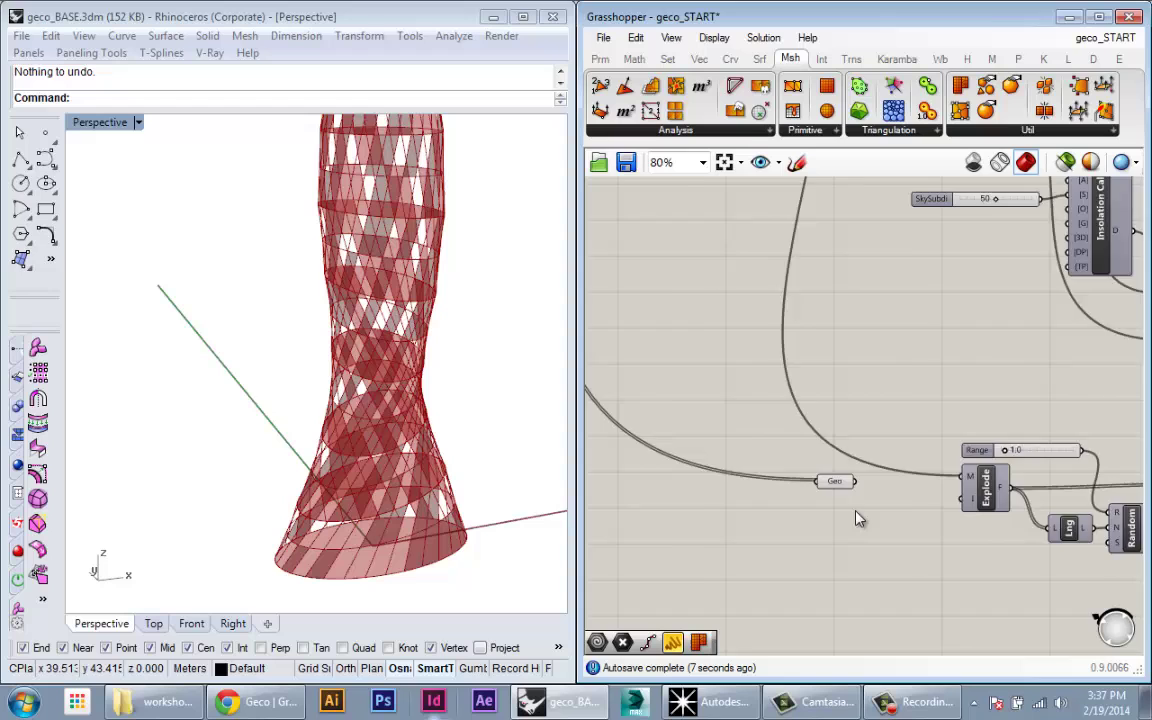
{"action": "scroll", "coordinate": [840, 515], "scroll_direction": "down", "scroll_amount": 2}
{"action": "scroll", "coordinate": [812, 512], "scroll_direction": "up", "scroll_amount": 2}
{"action": "left_click_drag", "start_coordinate": [724, 461], "coordinate": [768, 608]}
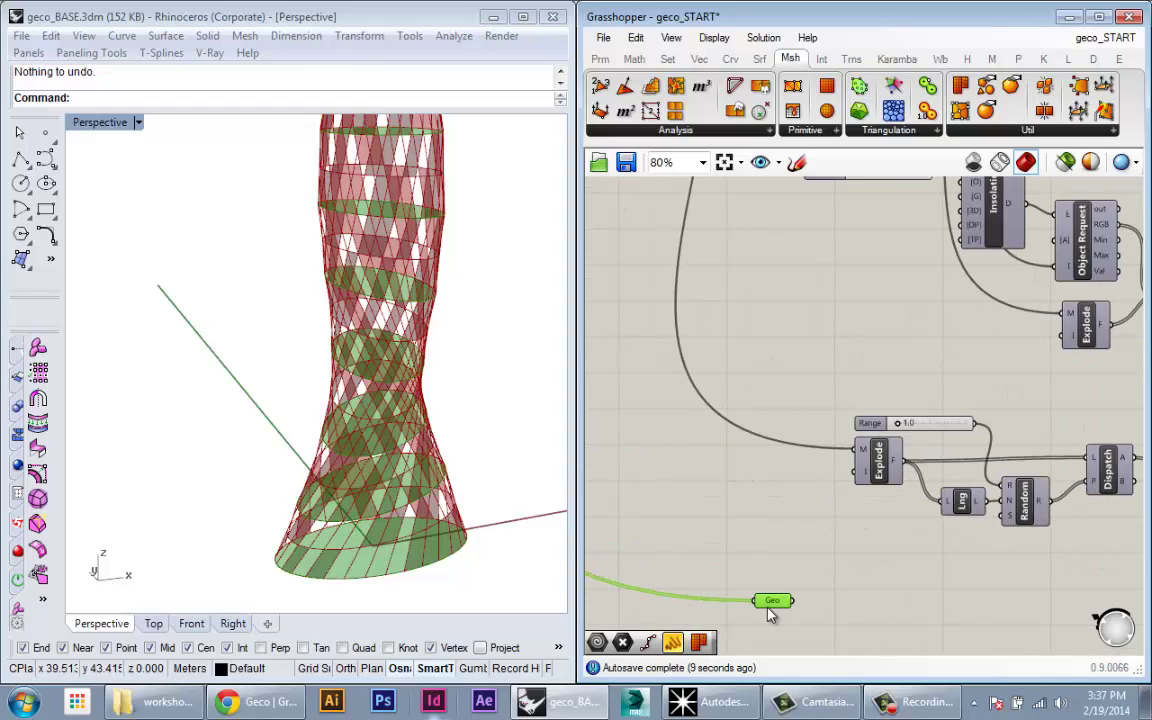
{"action": "right_click_drag", "start_coordinate": [798, 616], "coordinate": [853, 561]}
{"action": "left_click", "coordinate": [847, 572]}
- Set the Geometry parameter's wire display to hidden and check its floor surfaces on the tower
{"action": "right_click", "coordinate": [835, 557]}
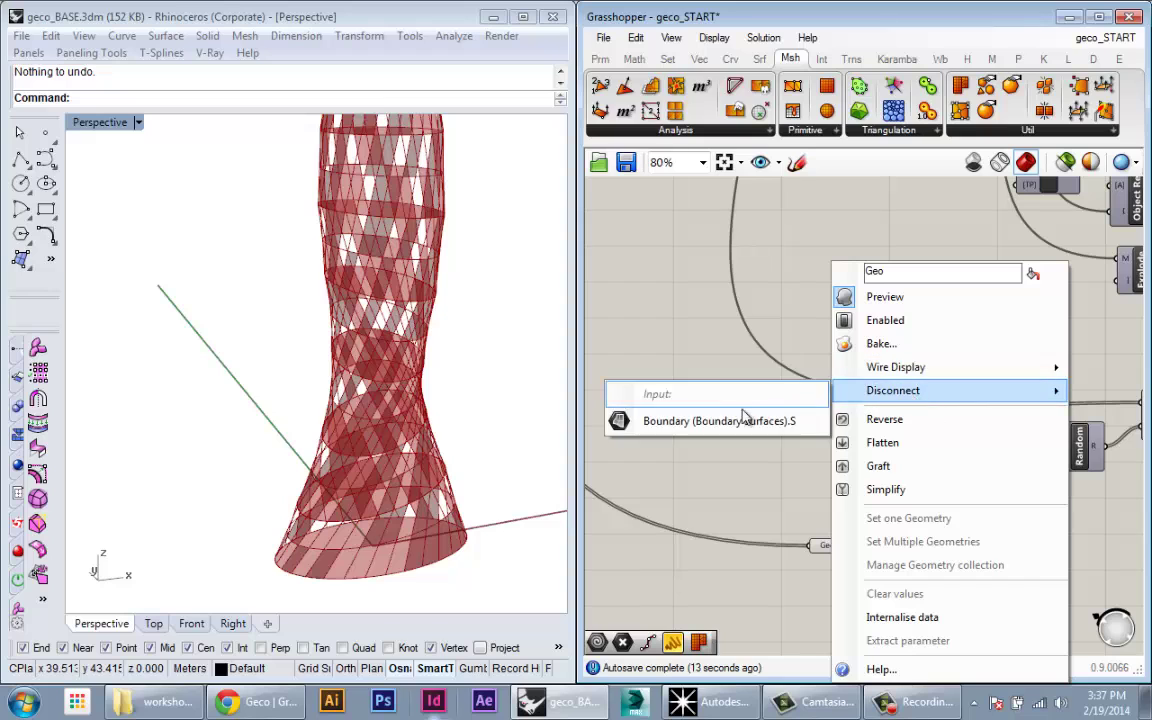
{"action": "mouse_move", "coordinate": [911, 386]}
{"action": "left_click", "coordinate": [765, 404]}
{"action": "scroll", "coordinate": [787, 517], "scroll_direction": "up", "scroll_amount": 5}
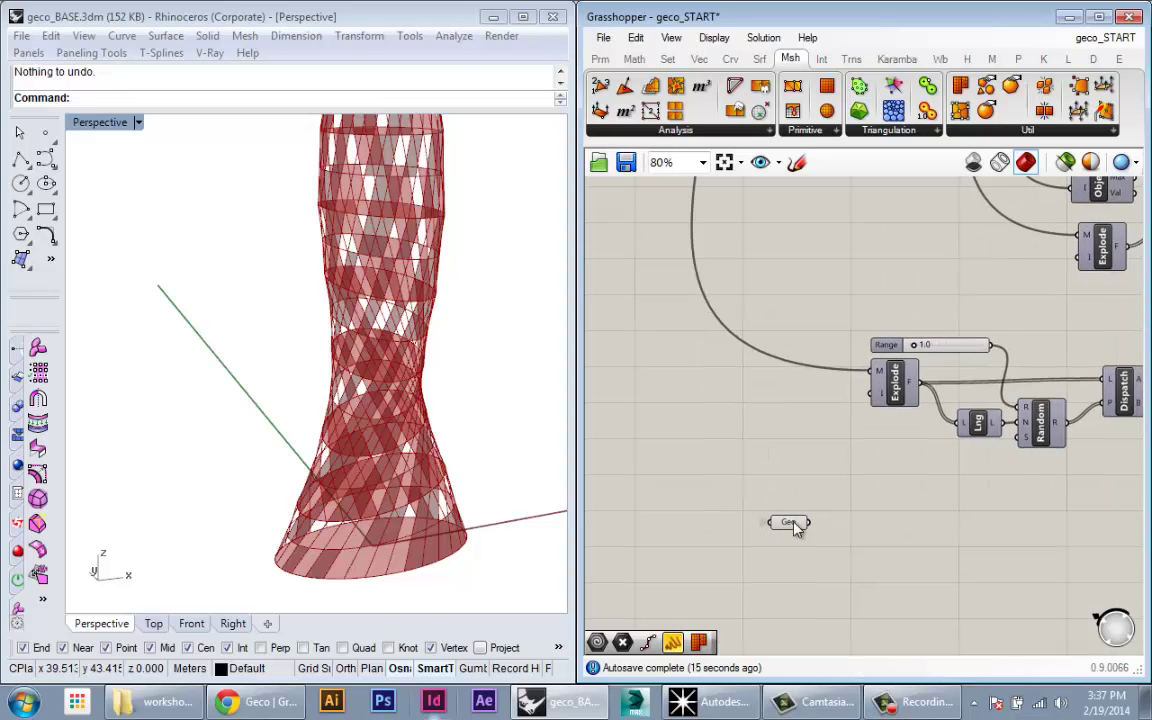
{"action": "left_click", "coordinate": [784, 512]}
{"action": "scroll", "coordinate": [349, 398], "scroll_direction": "down", "scroll_amount": 5}
{"action": "right_click_drag", "start_coordinate": [267, 386], "coordinate": [288, 417]}
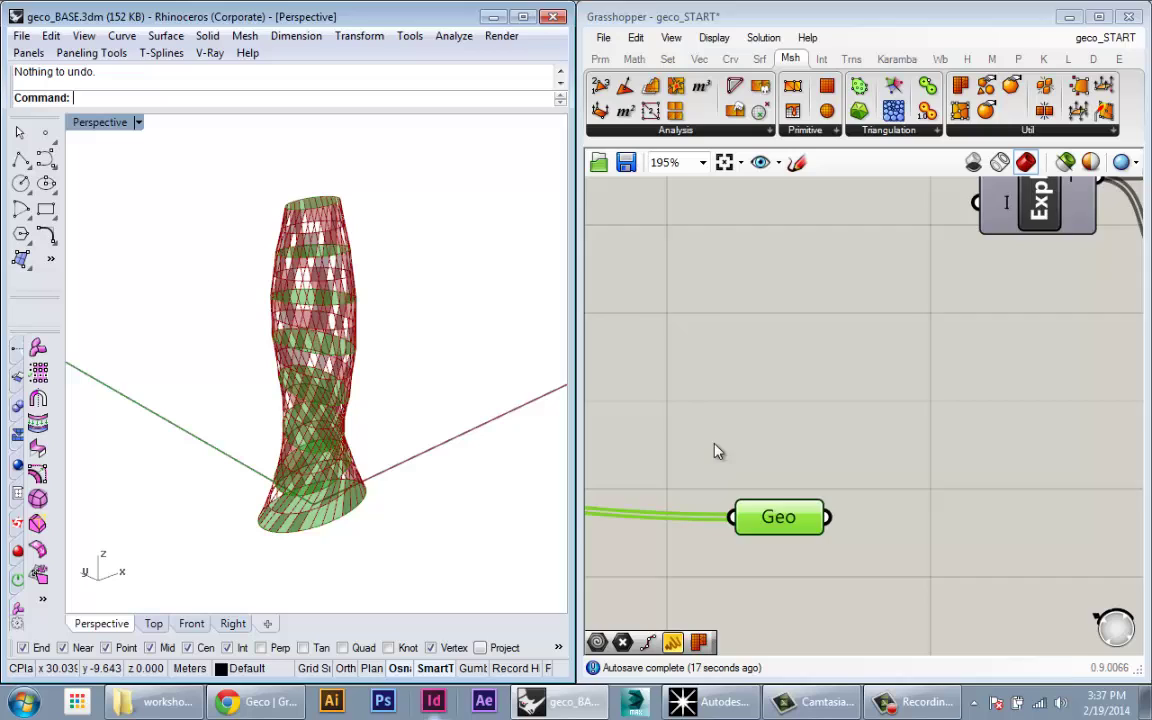
{"action": "scroll", "coordinate": [807, 455], "scroll_direction": "down", "scroll_amount": 5}
{"action": "left_click", "coordinate": [815, 455]}
{"action": "scroll", "coordinate": [885, 540], "scroll_direction": "down", "scroll_amount": 5}
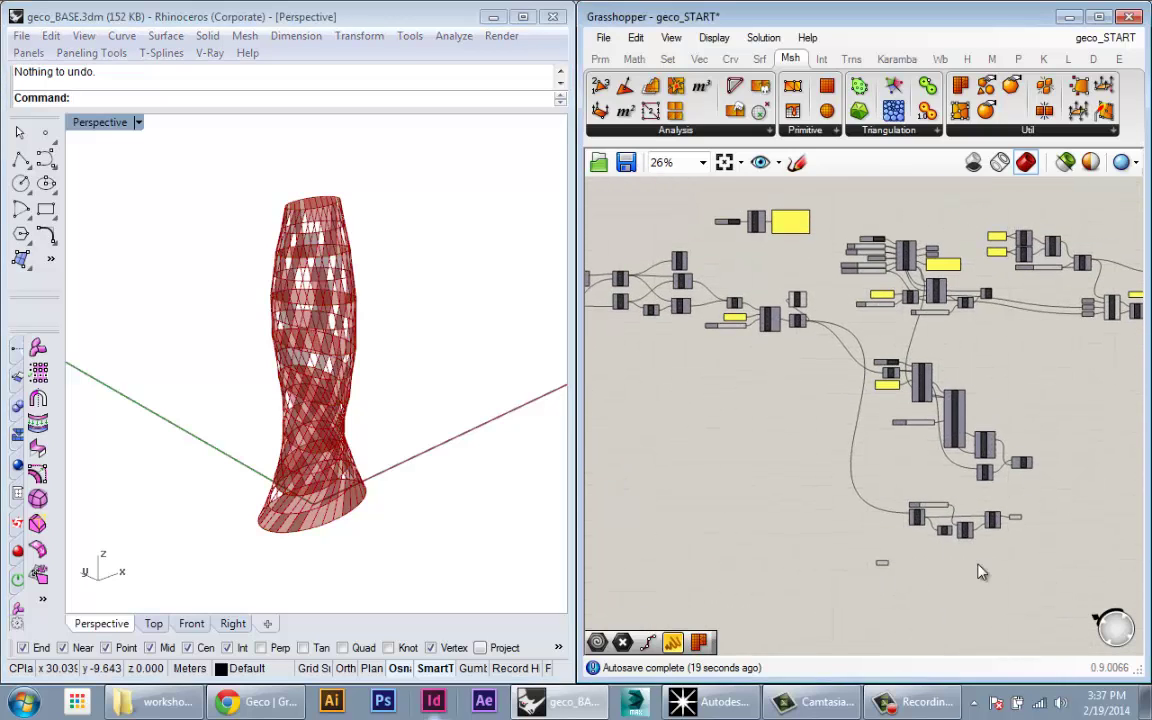
- Adjust the Geometry parameter's position below the Explode and Random group and inspect its floor surfaces in the tower
{"action": "scroll", "coordinate": [900, 600], "scroll_direction": "up", "scroll_amount": 4}
{"action": "right_click_drag", "start_coordinate": [905, 611], "coordinate": [880, 596]}
{"action": "left_click_drag", "start_coordinate": [766, 535], "coordinate": [800, 540]}
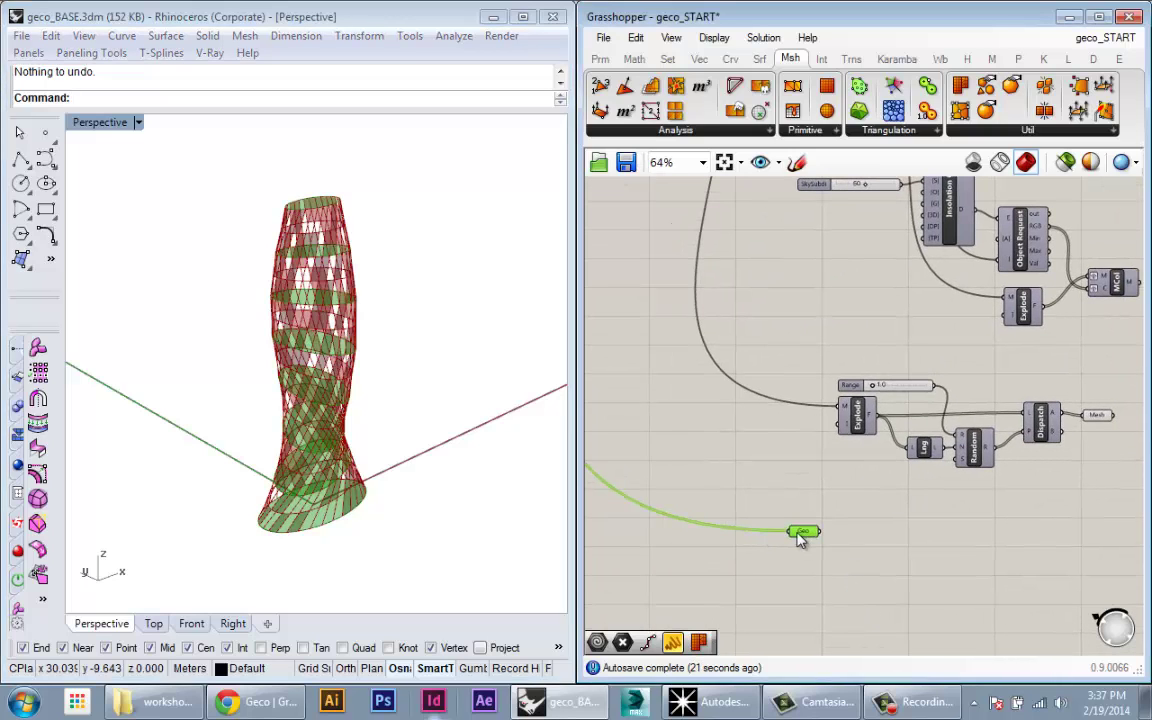
{"action": "right_click_drag", "start_coordinate": [889, 553], "coordinate": [806, 524]}
{"action": "left_click", "coordinate": [815, 543]}
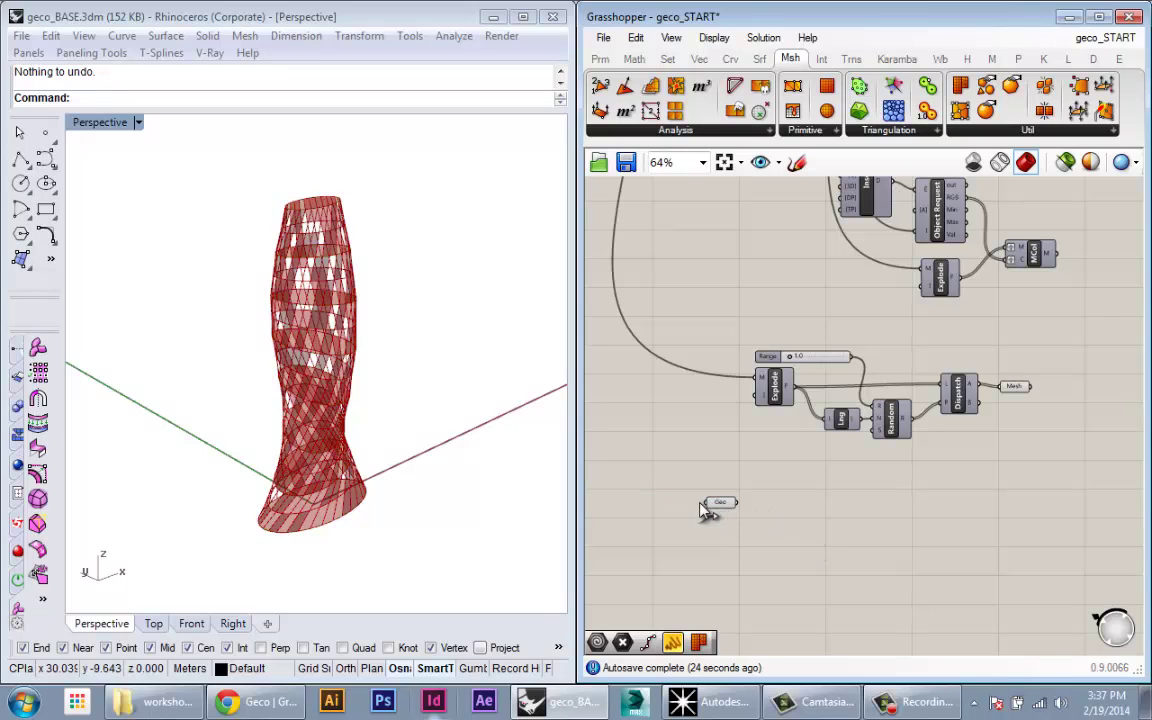
{"action": "left_click_drag", "start_coordinate": [718, 508], "coordinate": [706, 508]}
{"action": "scroll", "coordinate": [354, 434], "scroll_direction": "up", "scroll_amount": 6}
{"action": "scroll", "coordinate": [360, 440], "scroll_direction": "down", "scroll_amount": 3}
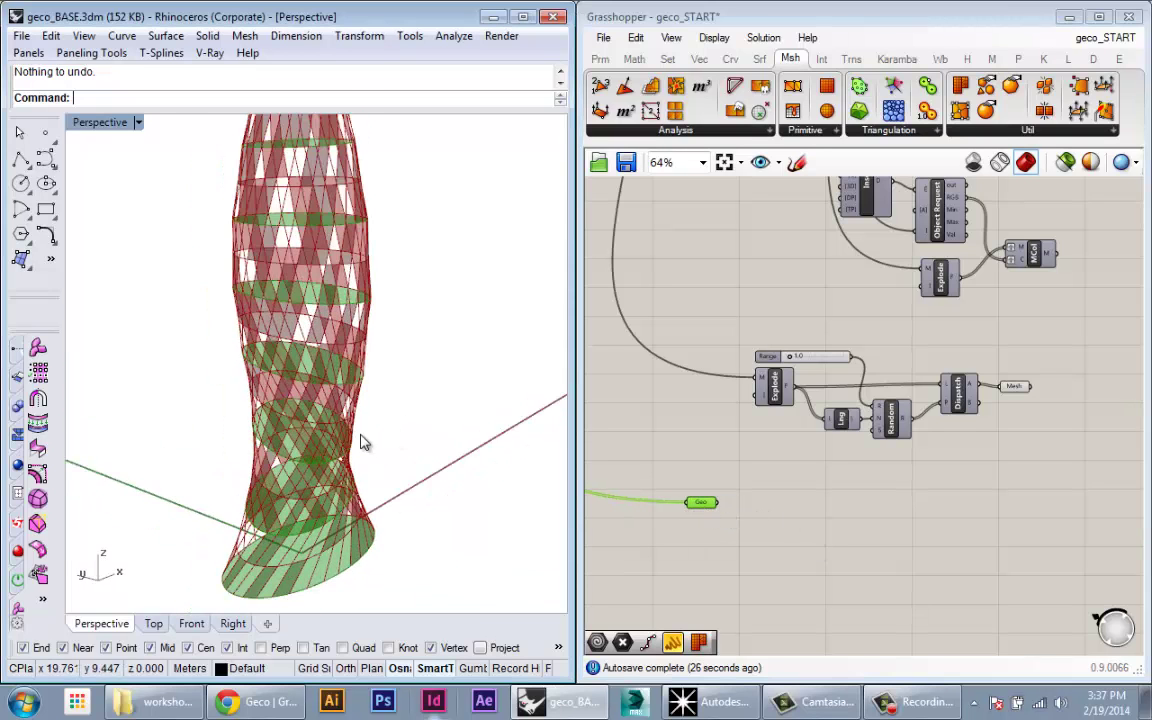
- Add a List Item component and place it to the right of the Geometry parameter holding the floor surfaces
{"action": "right_click_drag", "start_coordinate": [362, 441], "coordinate": [352, 444]}
{"action": "left_click", "coordinate": [949, 530]}
{"action": "scroll", "coordinate": [587, 524], "scroll_direction": "up", "scroll_amount": 2}
{"action": "scroll", "coordinate": [584, 524], "scroll_direction": "up", "scroll_amount": 1}
{"action": "double_click", "coordinate": [877, 530]}
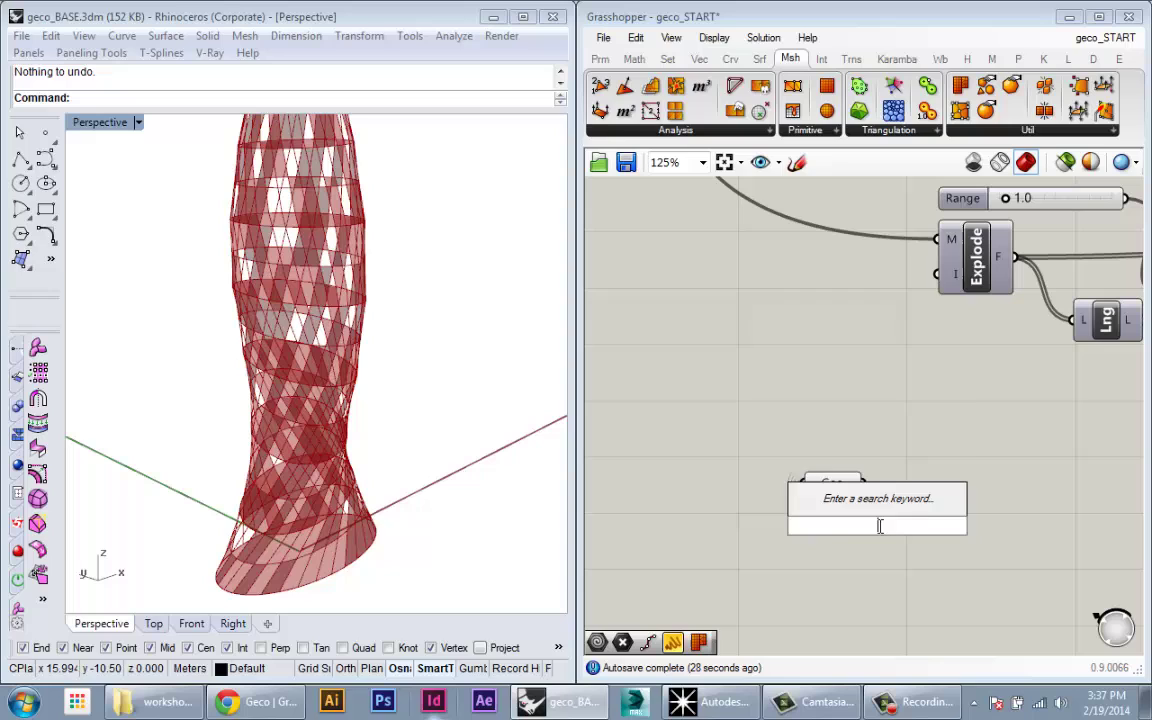
{"action": "type", "text": "item"}
{"action": "key", "text": "Return"}
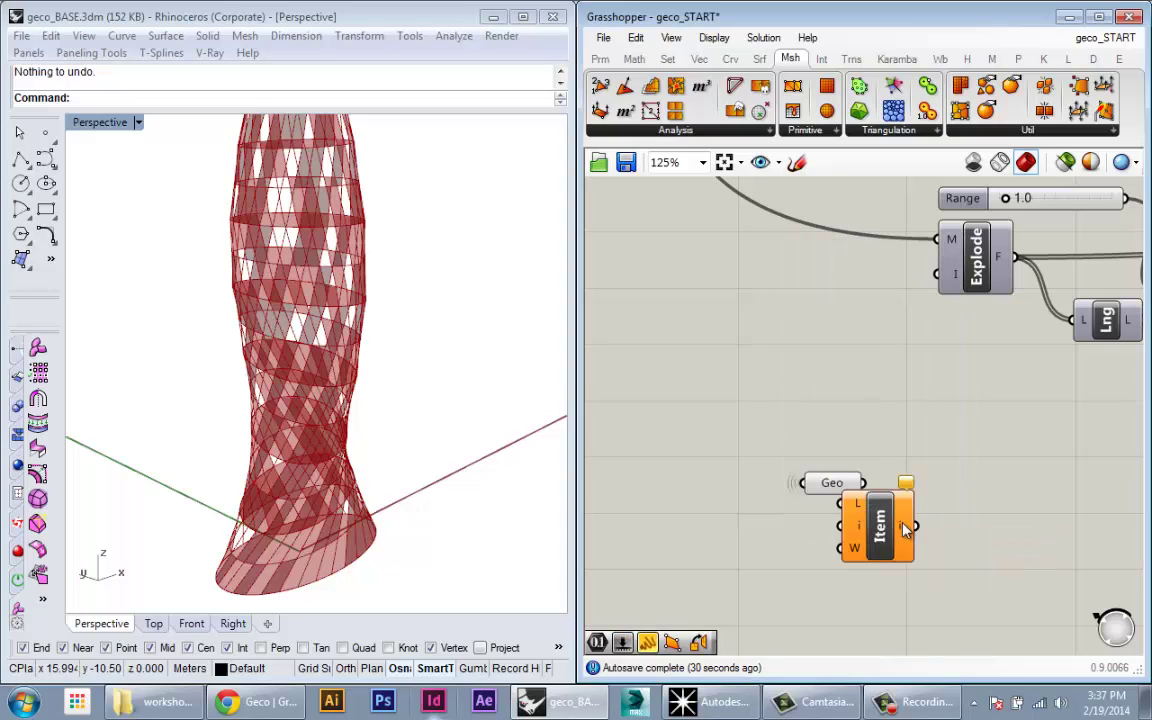
{"action": "left_click_drag", "start_coordinate": [862, 500], "coordinate": [927, 497]}
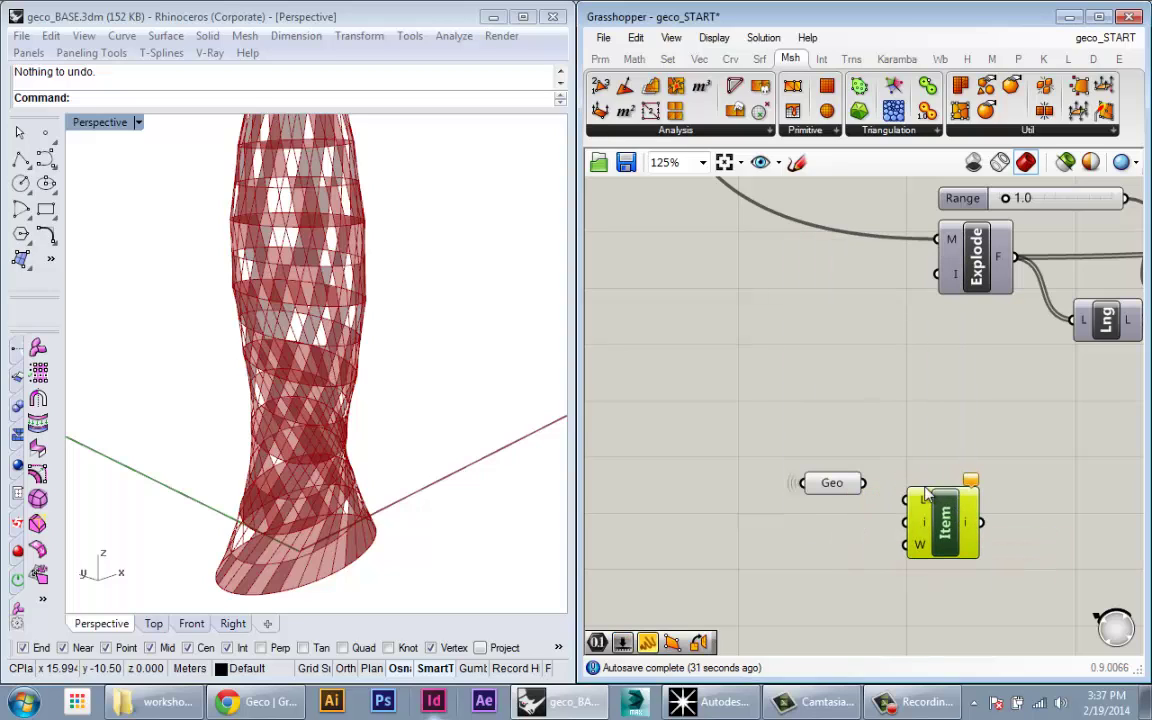
- Hide the Geometry parameter's preview and connect its output to the List Item component's list input
{"action": "left_click", "coordinate": [830, 482]}
{"action": "right_click", "coordinate": [830, 482]}
{"action": "left_click", "coordinate": [894, 300]}
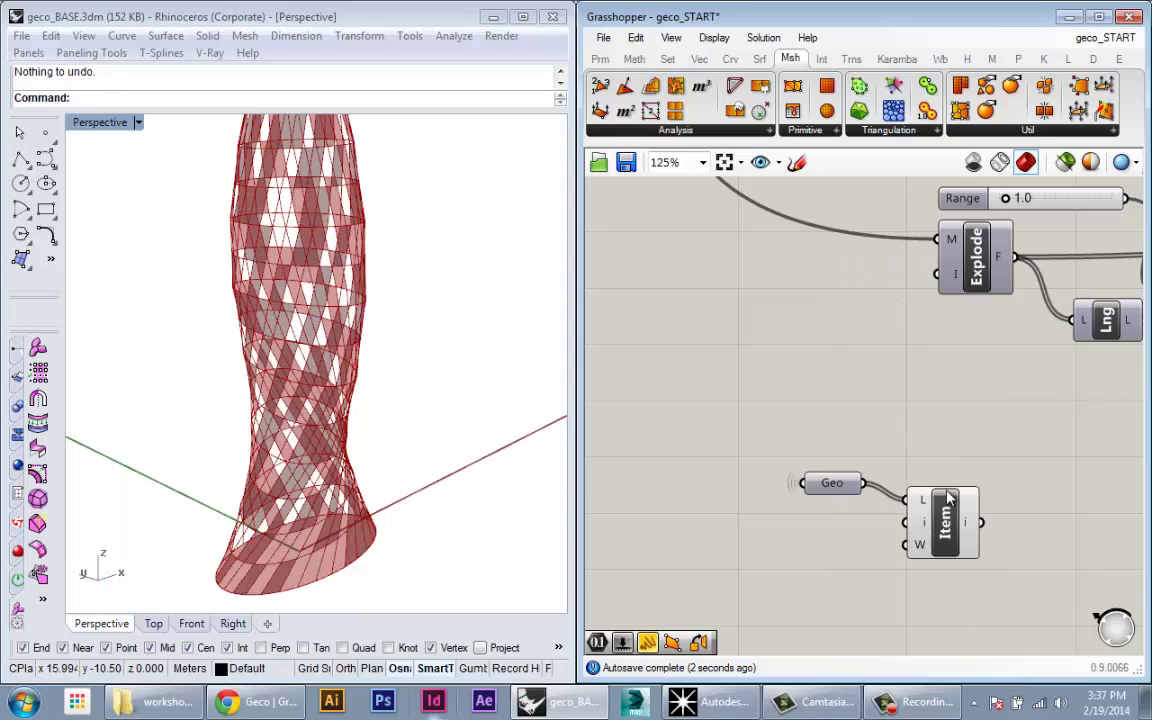
{"action": "left_click", "coordinate": [928, 530]}
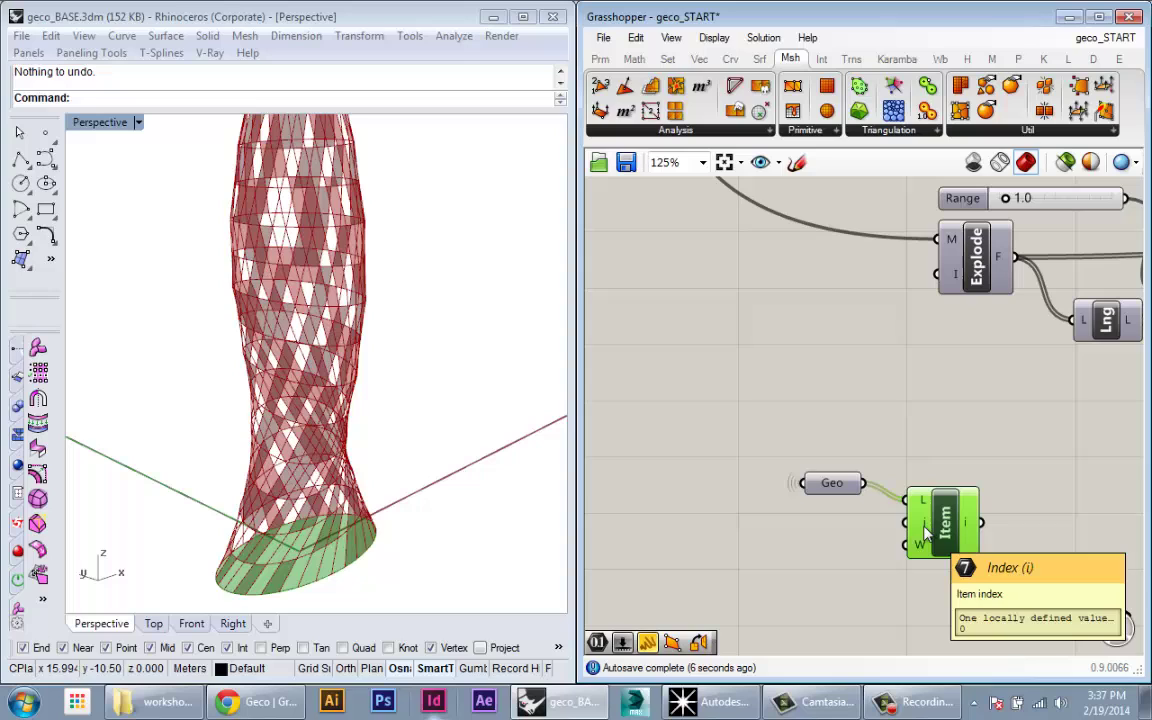
- Create a number slider from the value 10 and connect it to the List Item component's index input
{"action": "double_click", "coordinate": [815, 532]}
{"action": "type", "text": "10"}
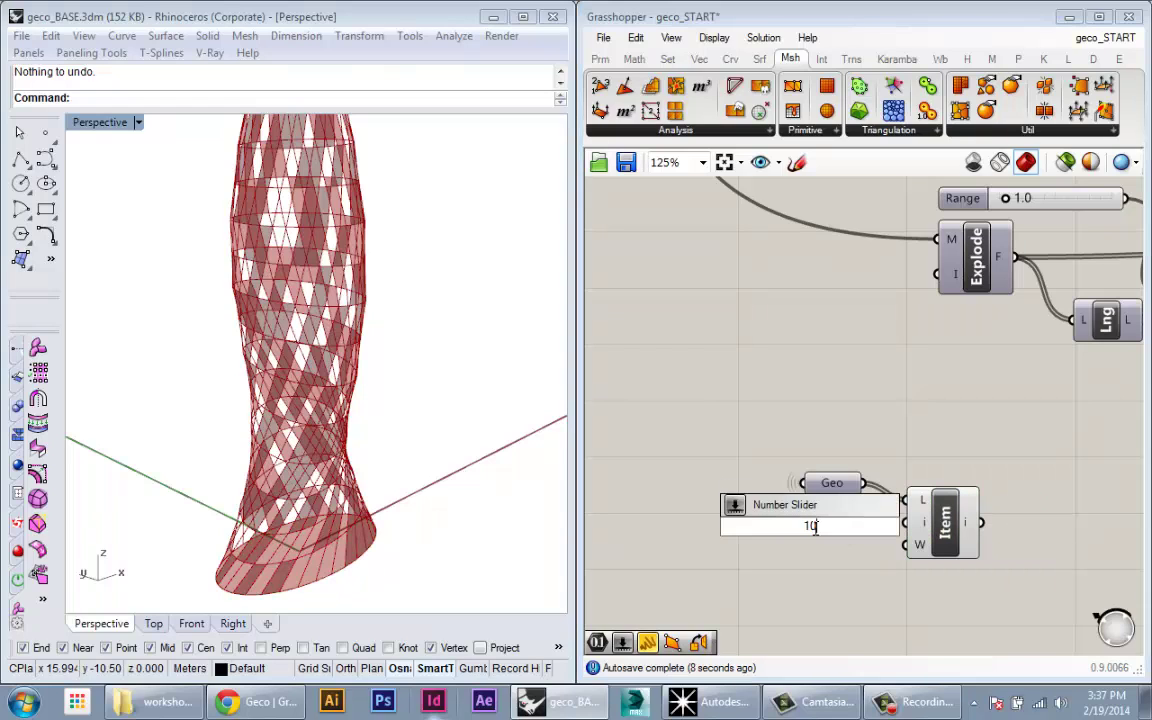
{"action": "key", "text": "Return"}
{"action": "left_click_drag", "start_coordinate": [815, 530], "coordinate": [739, 554]}
{"action": "left_click_drag", "start_coordinate": [887, 543], "coordinate": [905, 522]}
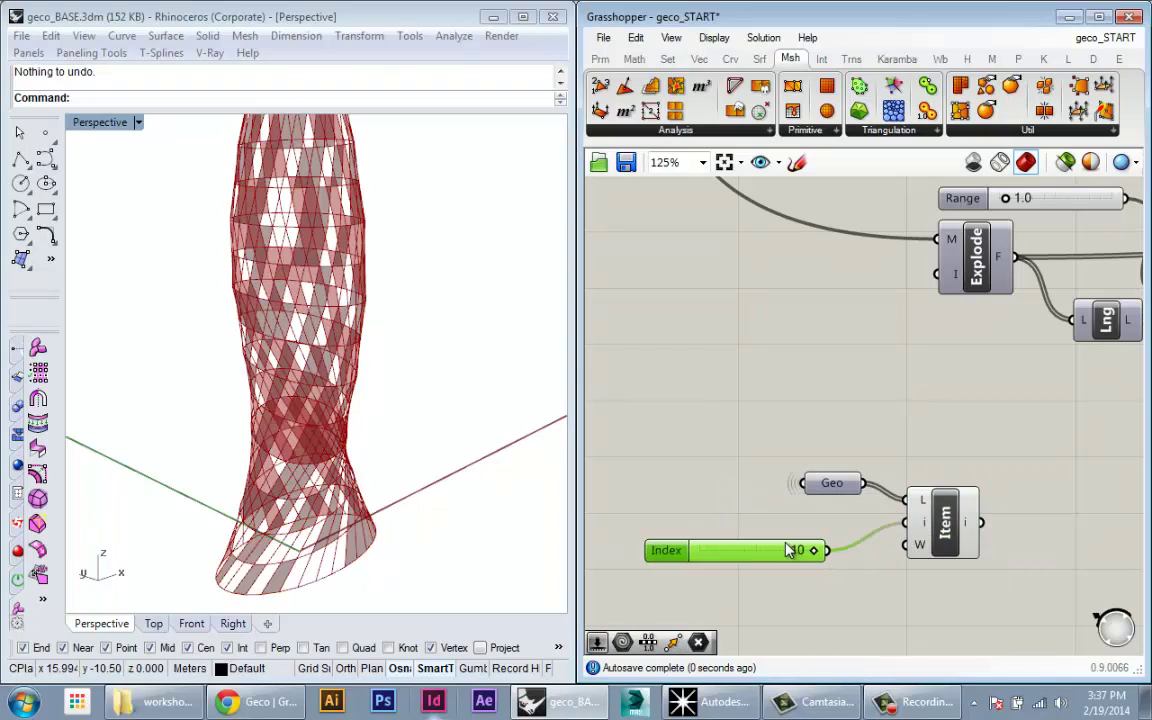
- Place the Index slider beside List Item, try the values 4 and 0, and set it to 3
{"action": "mouse_move", "coordinate": [785, 547]}
{"action": "left_mouse_down"}
{"action": "mouse_move", "coordinate": [824, 520]}
{"action": "mouse_move", "coordinate": [748, 527]}
{"action": "mouse_move", "coordinate": [841, 524]}
{"action": "mouse_move", "coordinate": [740, 524]}
{"action": "mouse_move", "coordinate": [785, 523]}
{"action": "left_mouse_up"}
{"action": "scroll", "coordinate": [432, 446], "scroll_direction": "down", "scroll_amount": 3}
{"action": "scroll", "coordinate": [432, 446], "scroll_direction": "up", "scroll_amount": 3}
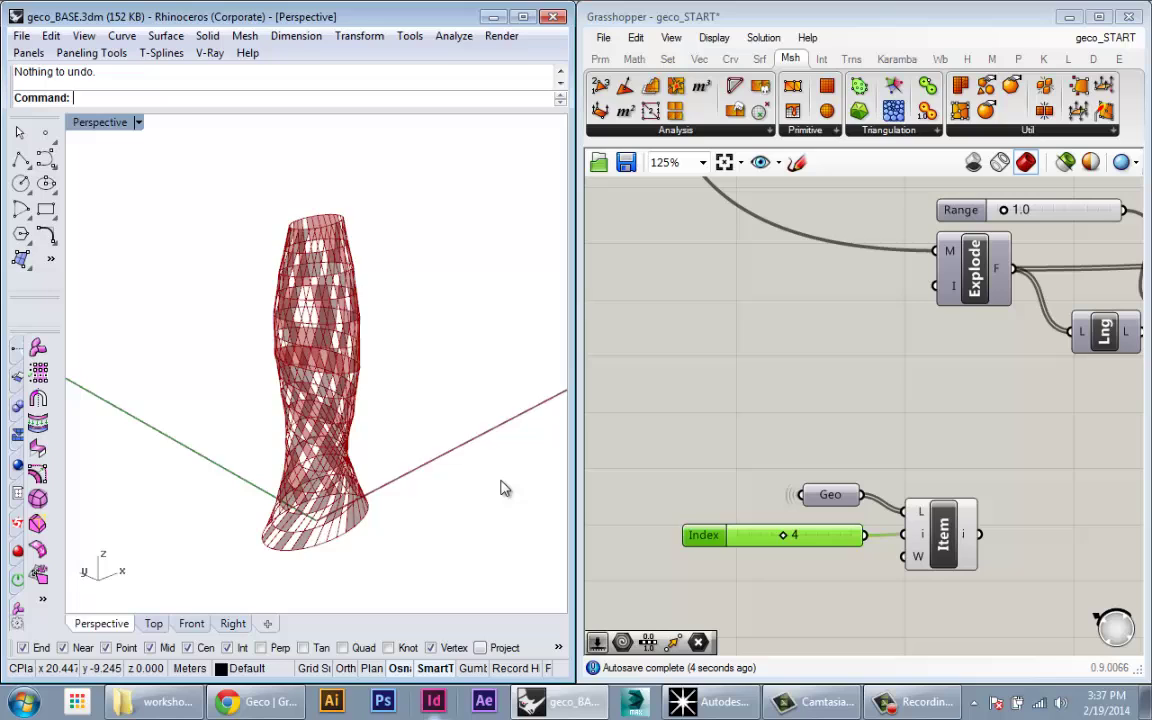
{"action": "left_click_drag", "start_coordinate": [787, 538], "coordinate": [705, 530]}
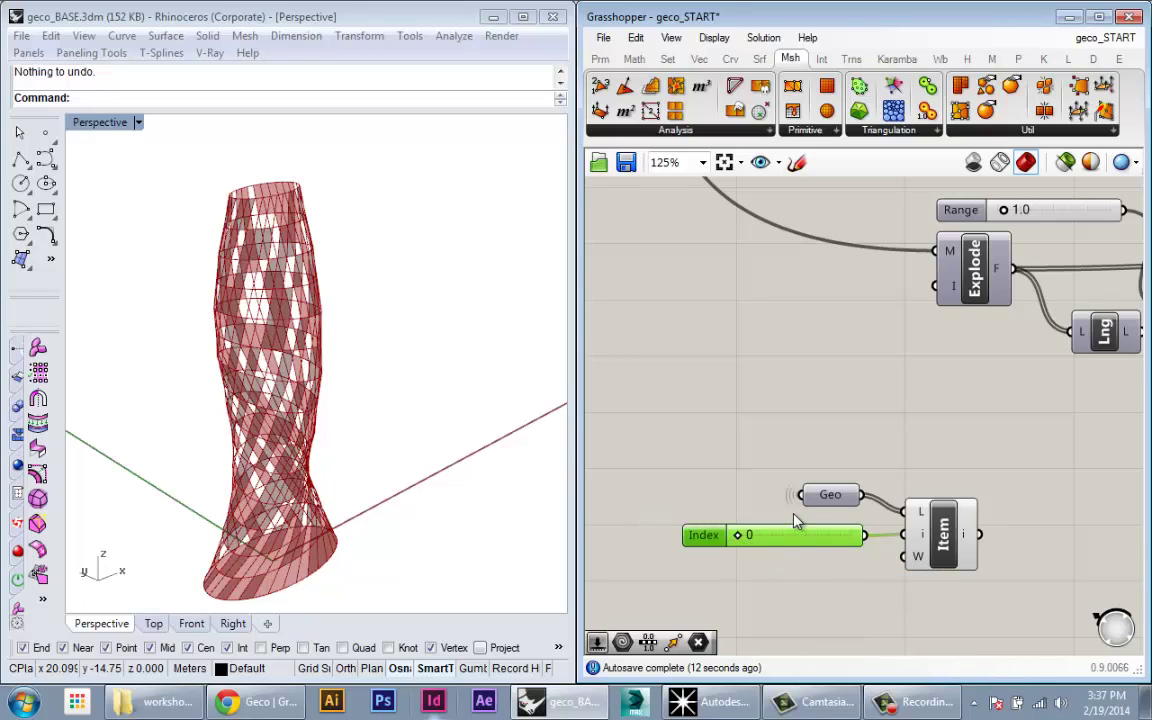
{"action": "left_click_drag", "start_coordinate": [745, 538], "coordinate": [771, 540]}
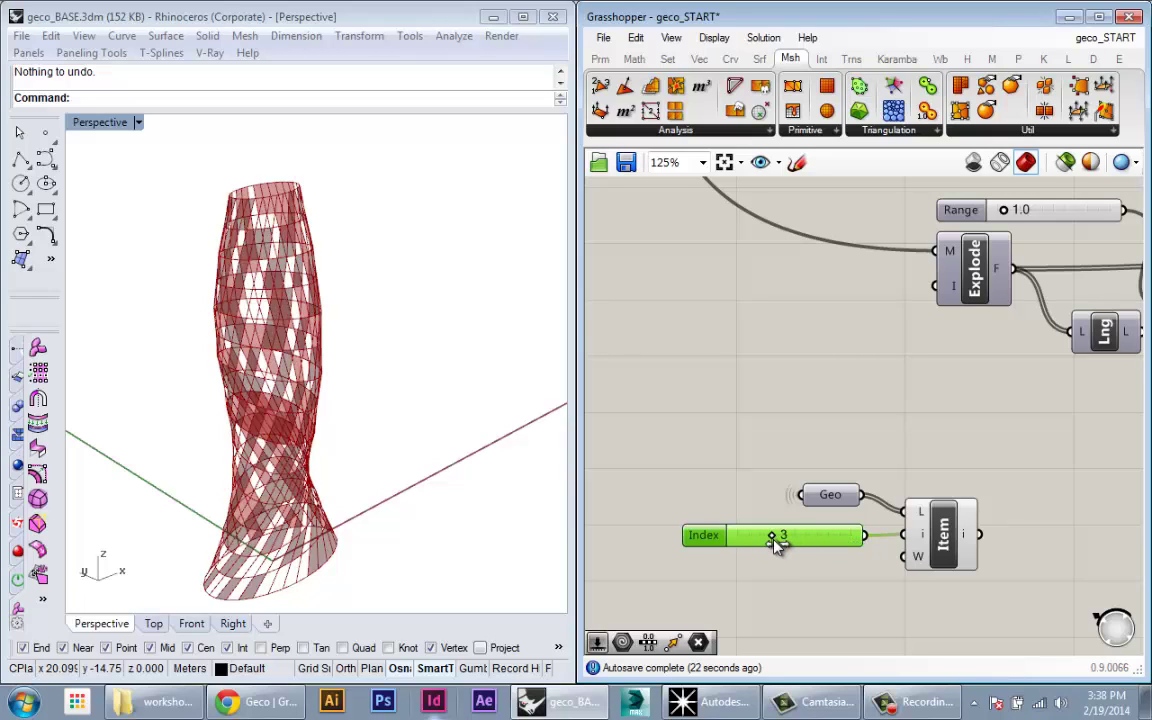
- Rename the List Item component to Floor and adjust its position next to the slider
{"action": "left_click_drag", "start_coordinate": [855, 540], "coordinate": [840, 543]}
{"action": "left_click_drag", "start_coordinate": [931, 520], "coordinate": [938, 518]}
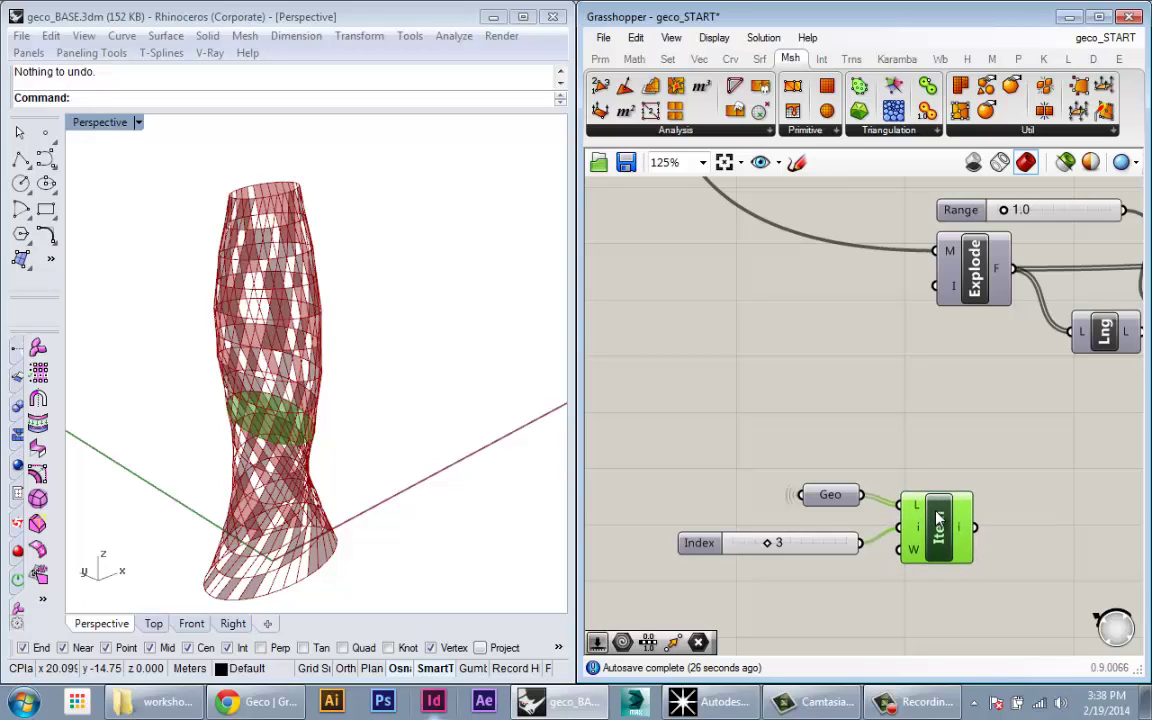
{"action": "right_click", "coordinate": [946, 540]}
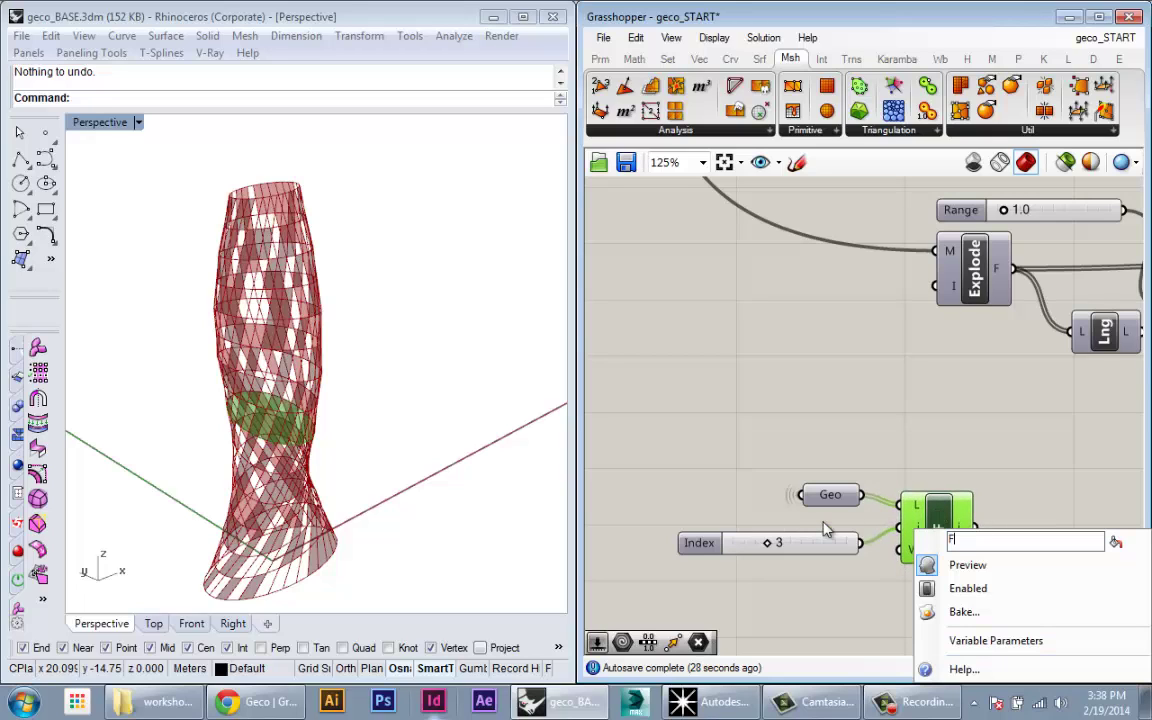
{"action": "left_click", "coordinate": [800, 389]}
{"action": "left_click_drag", "start_coordinate": [938, 534], "coordinate": [964, 541]}
{"action": "right_click_drag", "start_coordinate": [912, 547], "coordinate": [823, 441]}
{"action": "left_click", "coordinate": [823, 441]}
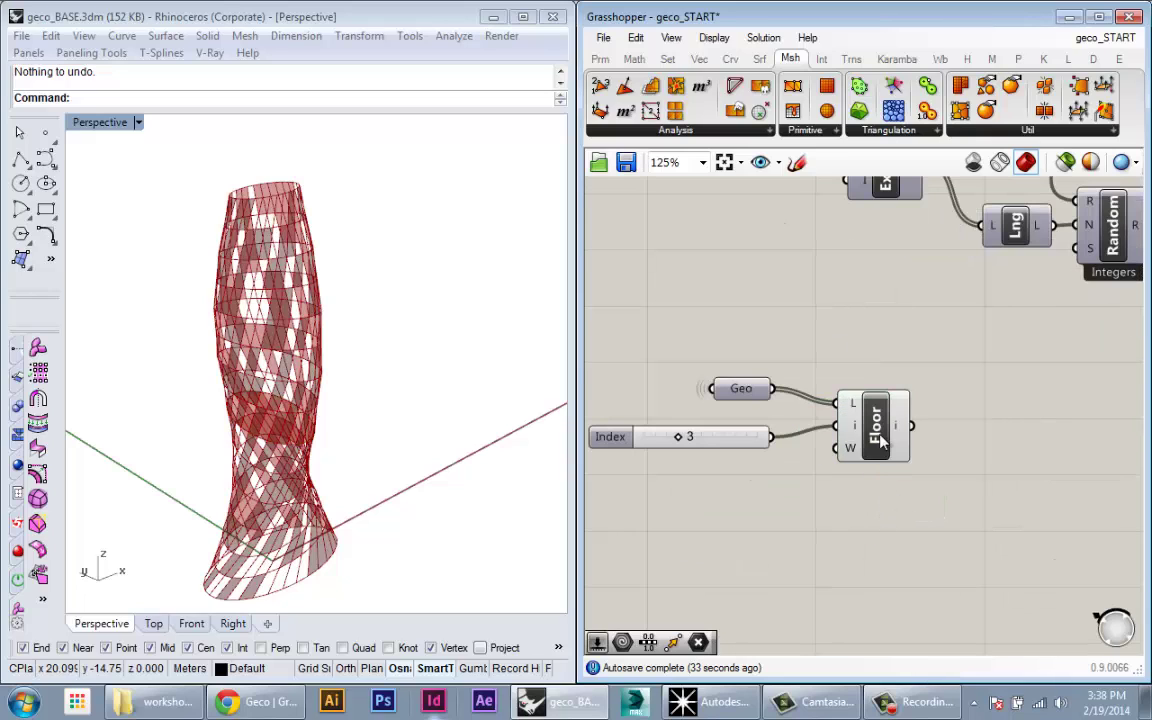
- Duplicate the Floor component with its input wires directly below the original and move the Index slider aside to make room
{"action": "left_click", "coordinate": [878, 439]}
{"action": "left_click_drag", "start_coordinate": [889, 454], "coordinate": [881, 532], "text": "alt"}
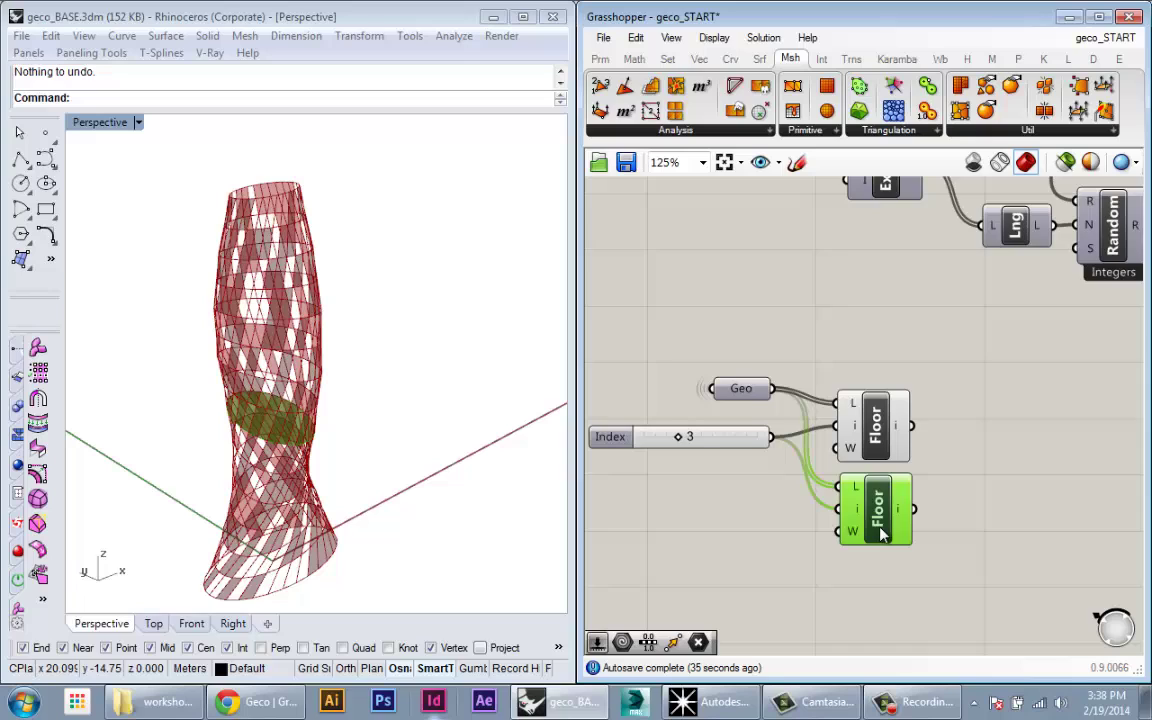
{"action": "right_click_drag", "start_coordinate": [876, 512], "coordinate": [960, 492]}
{"action": "left_click_drag", "start_coordinate": [819, 422], "coordinate": [766, 447]}
{"action": "right_click_drag", "start_coordinate": [783, 475], "coordinate": [755, 463]}
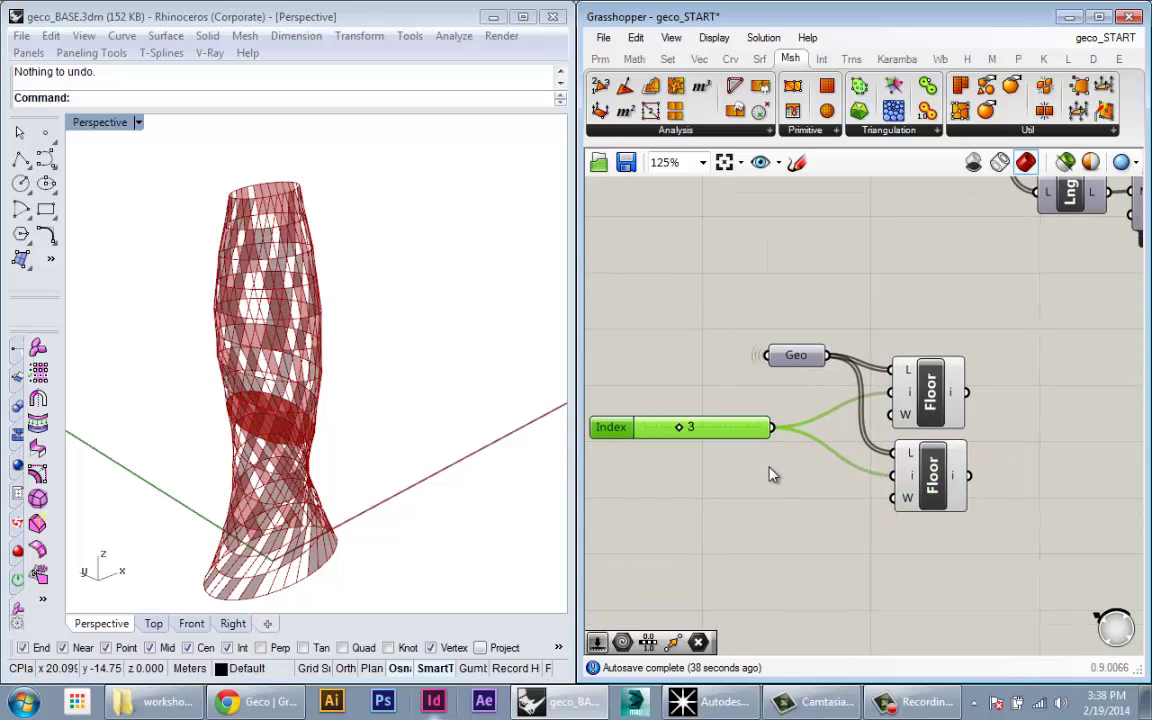
{"action": "left_click", "coordinate": [772, 476]}
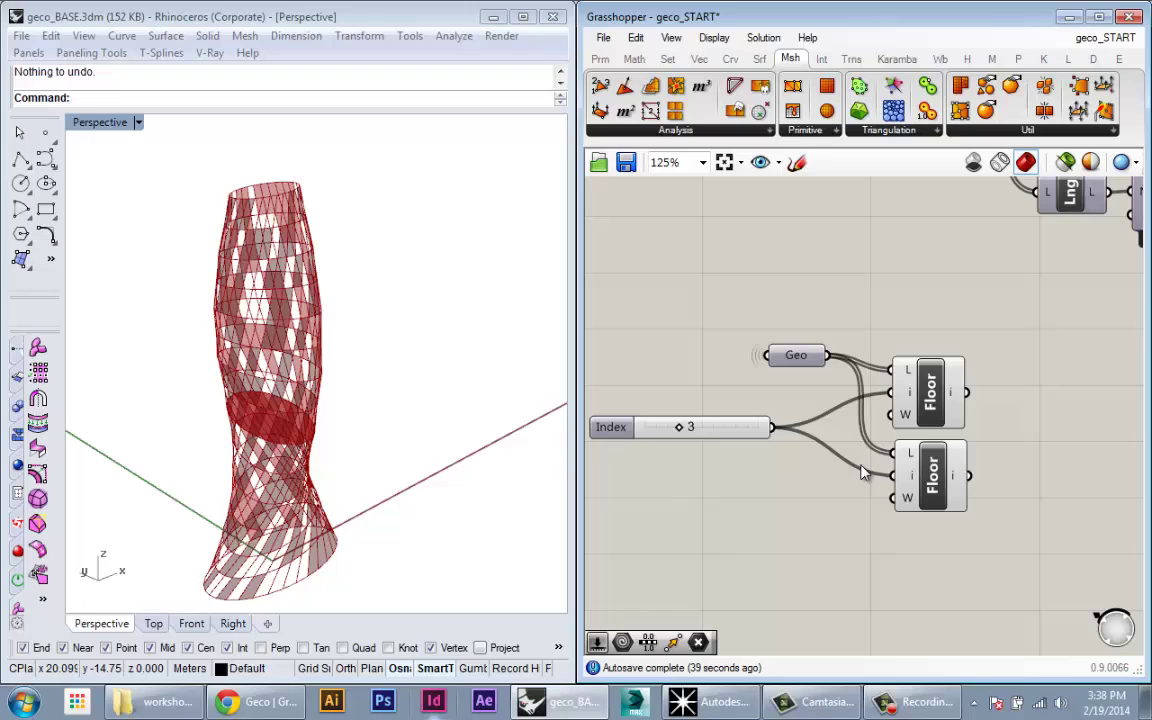
- Add an Addition component that adds 1 and connect the floor index slider to its A input
{"action": "double_click", "coordinate": [742, 511]}
{"action": "type", "text": "+1"}
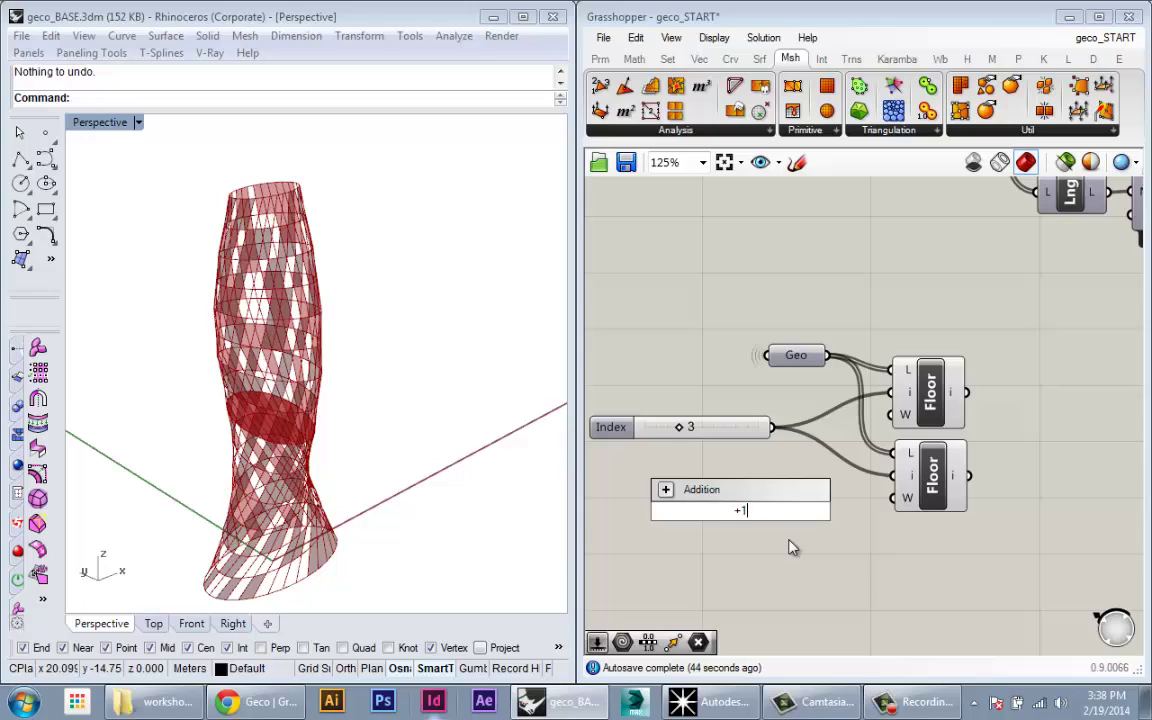
{"action": "key", "text": "Return"}
{"action": "left_click_drag", "start_coordinate": [734, 519], "coordinate": [757, 514]}
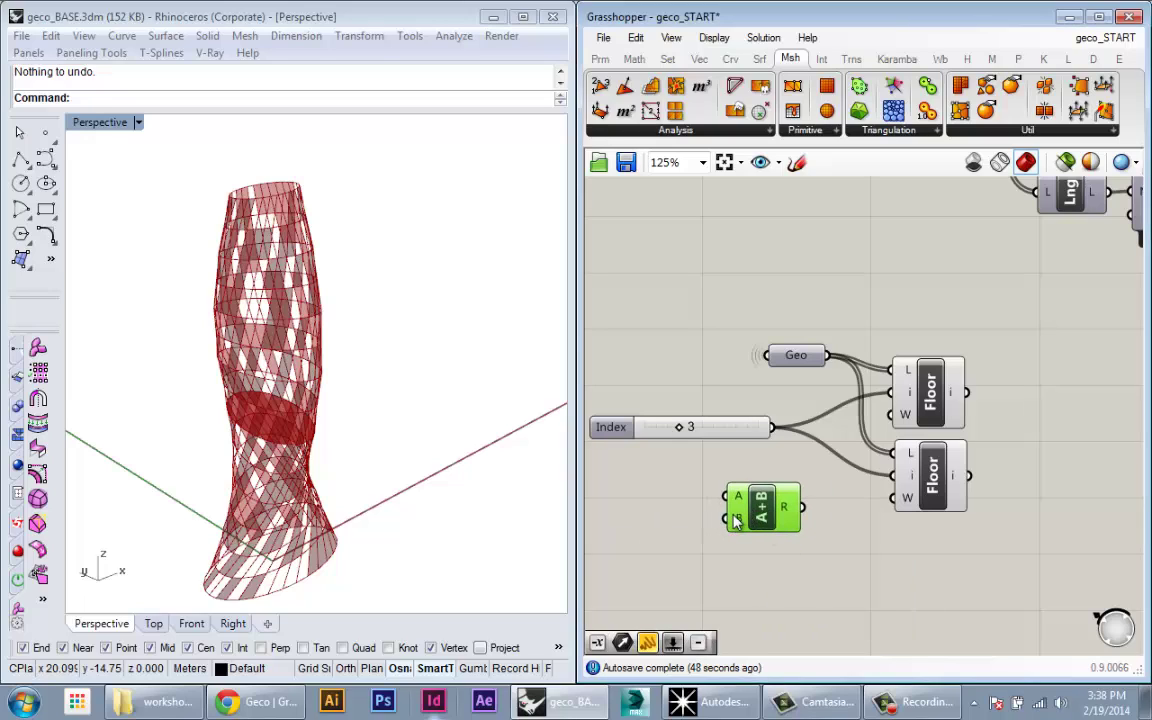
{"action": "left_click_drag", "start_coordinate": [728, 485], "coordinate": [729, 493]}
{"action": "left_click_drag", "start_coordinate": [768, 512], "coordinate": [760, 495]}
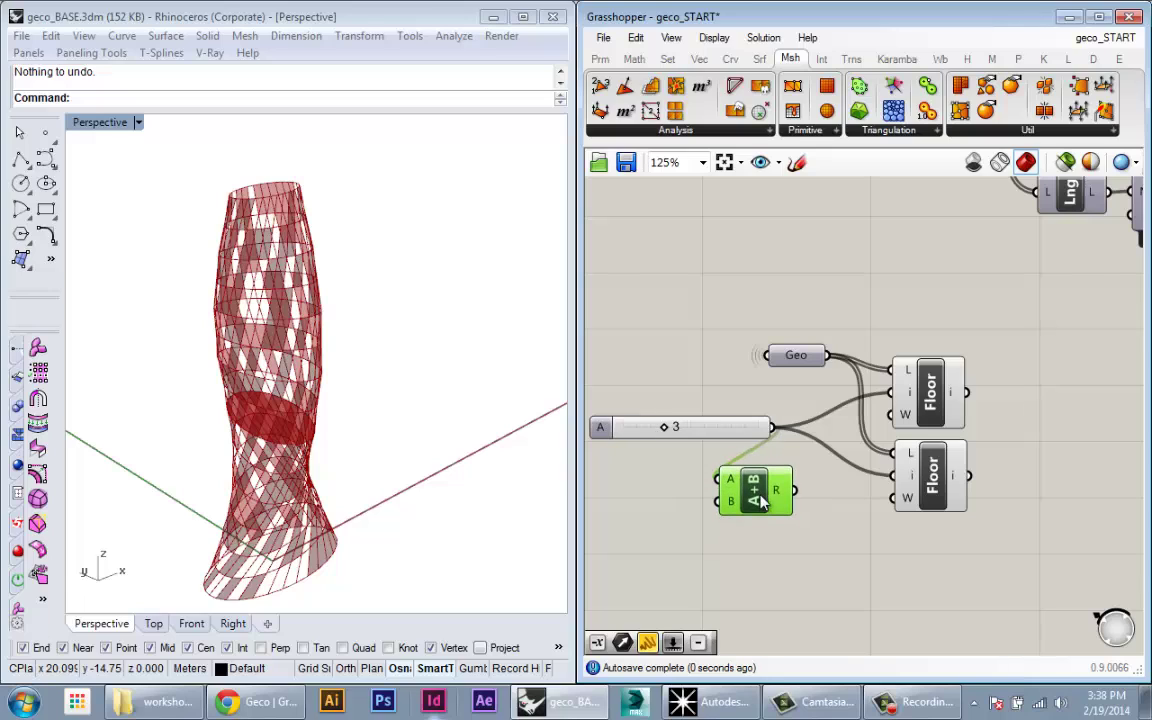
- Connect the Addition result to the duplicated Floor component's index input and rename that component to Ceiling
{"action": "mouse_move", "coordinate": [783, 494]}
{"action": "left_click_drag", "start_coordinate": [895, 485], "coordinate": [895, 477]}
{"action": "left_click_drag", "start_coordinate": [745, 498], "coordinate": [817, 489]}
{"action": "right_click", "coordinate": [933, 485]}
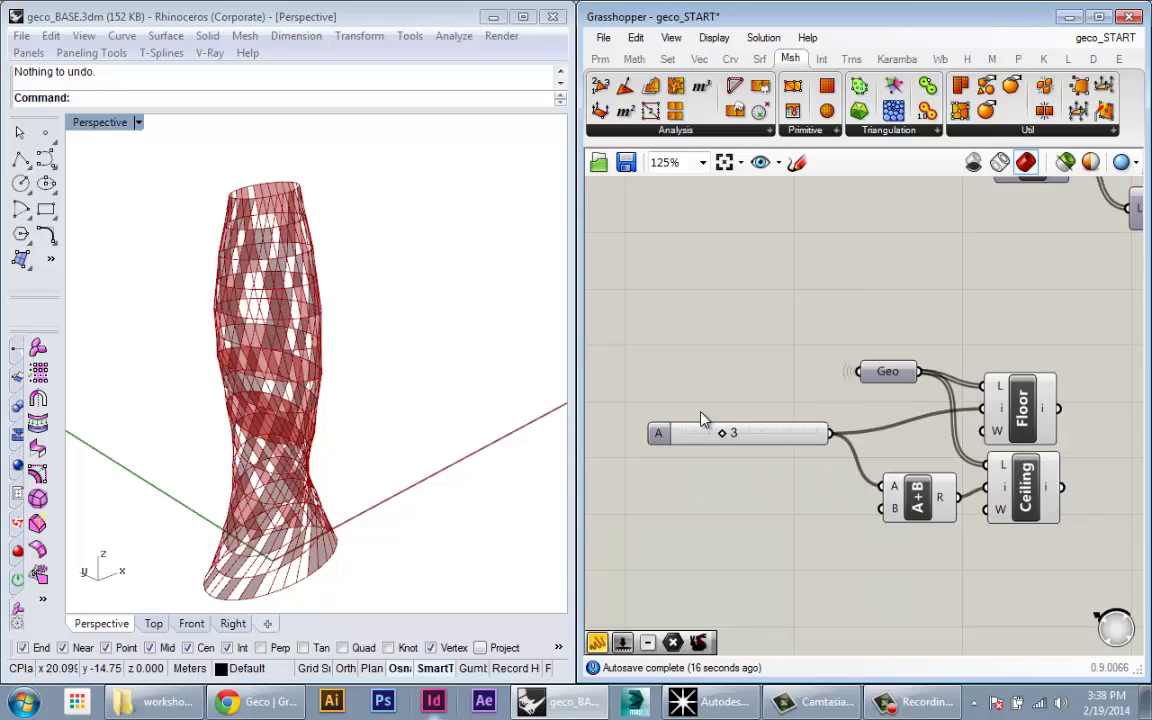
- Line up the Floor and Ceiling components above each other and check their surfaces in the tower
{"action": "mouse_move", "coordinate": [717, 440]}
{"action": "left_mouse_down"}
{"action": "mouse_move", "coordinate": [751, 435]}
{"action": "mouse_move", "coordinate": [663, 435]}
{"action": "mouse_move", "coordinate": [748, 432]}
{"action": "mouse_move", "coordinate": [727, 436]}
{"action": "left_mouse_up"}
{"action": "left_click_drag", "start_coordinate": [1031, 426], "coordinate": [1039, 428]}
{"action": "left_click_drag", "start_coordinate": [1021, 483], "coordinate": [1031, 491]}
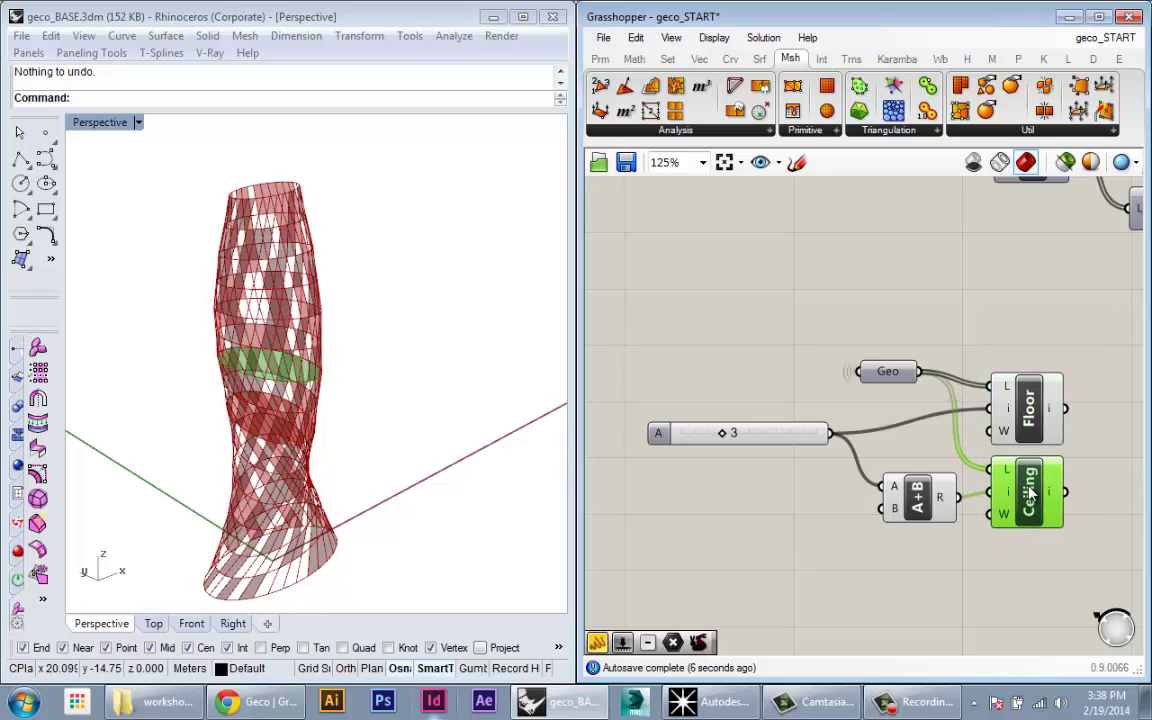
{"action": "right_click_drag", "start_coordinate": [1080, 505], "coordinate": [926, 529]}
{"action": "left_click_drag", "start_coordinate": [973, 514], "coordinate": [872, 421]}
{"action": "left_click_drag", "start_coordinate": [870, 440], "coordinate": [875, 435]}
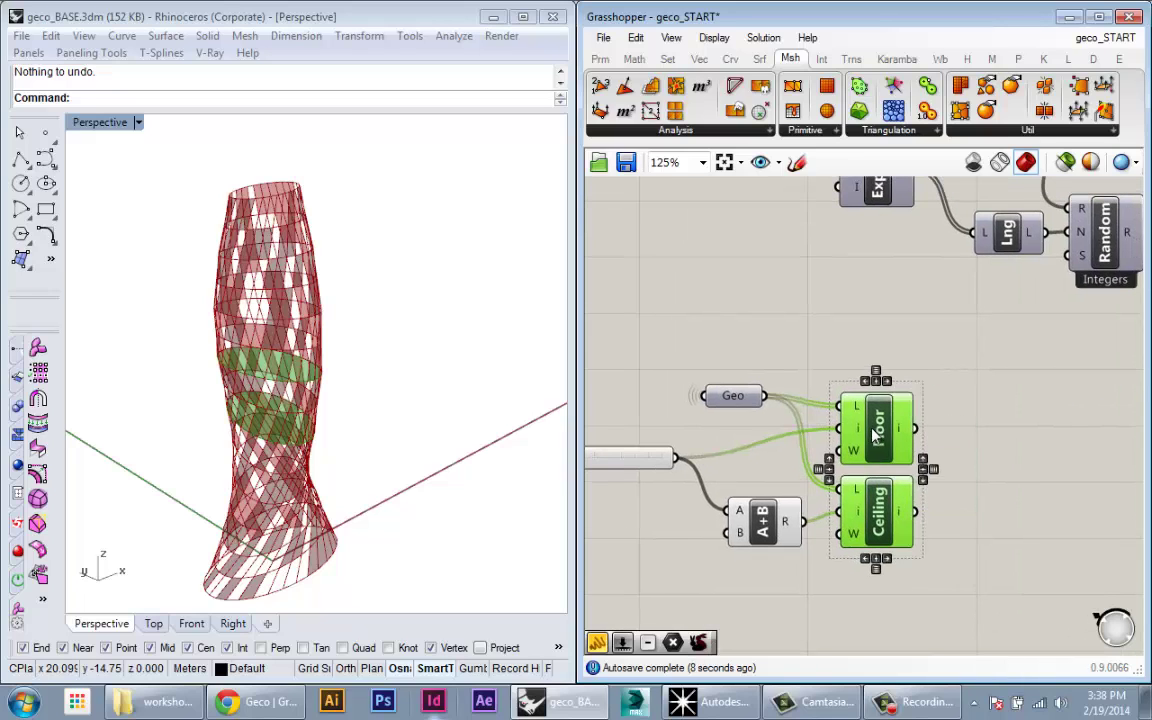
- Add a Mesh parameter to the right of the Floor component
{"action": "left_click", "coordinate": [923, 484]}
{"action": "scroll", "coordinate": [798, 543], "scroll_direction": "down", "scroll_amount": 1}
{"action": "right_click_drag", "start_coordinate": [923, 484], "coordinate": [849, 510]}
{"action": "double_click", "coordinate": [876, 510]}
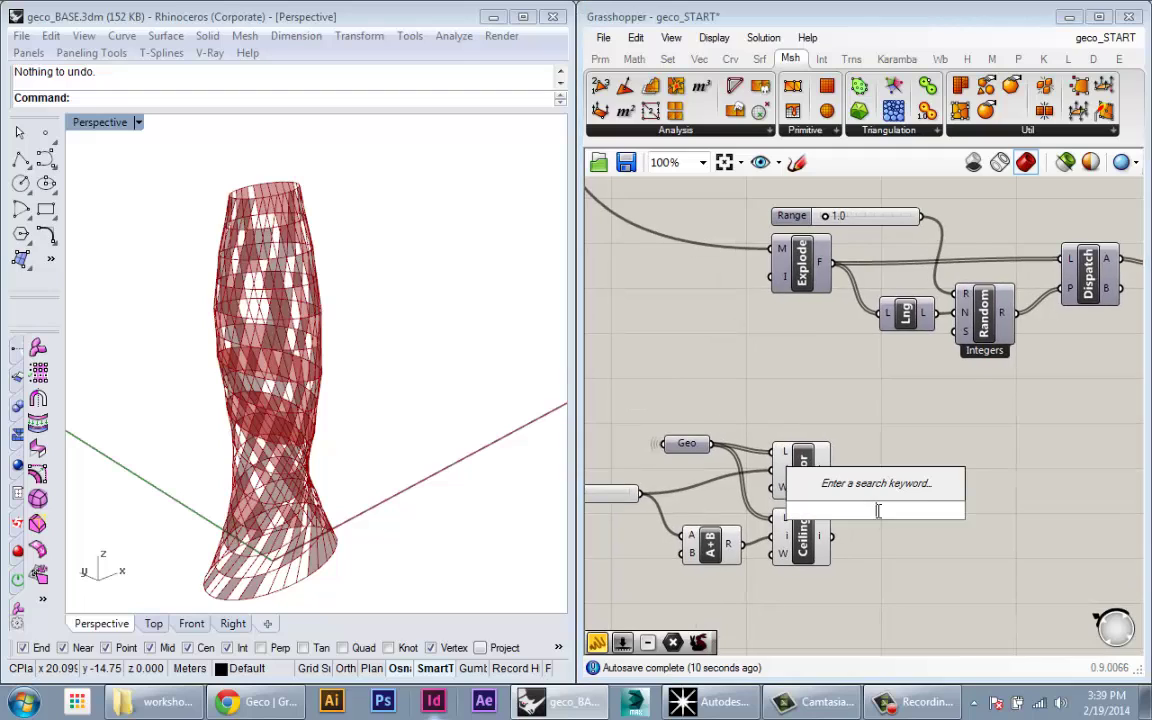
{"action": "type", "text": "mesh"}
{"action": "key", "text": "Return"}
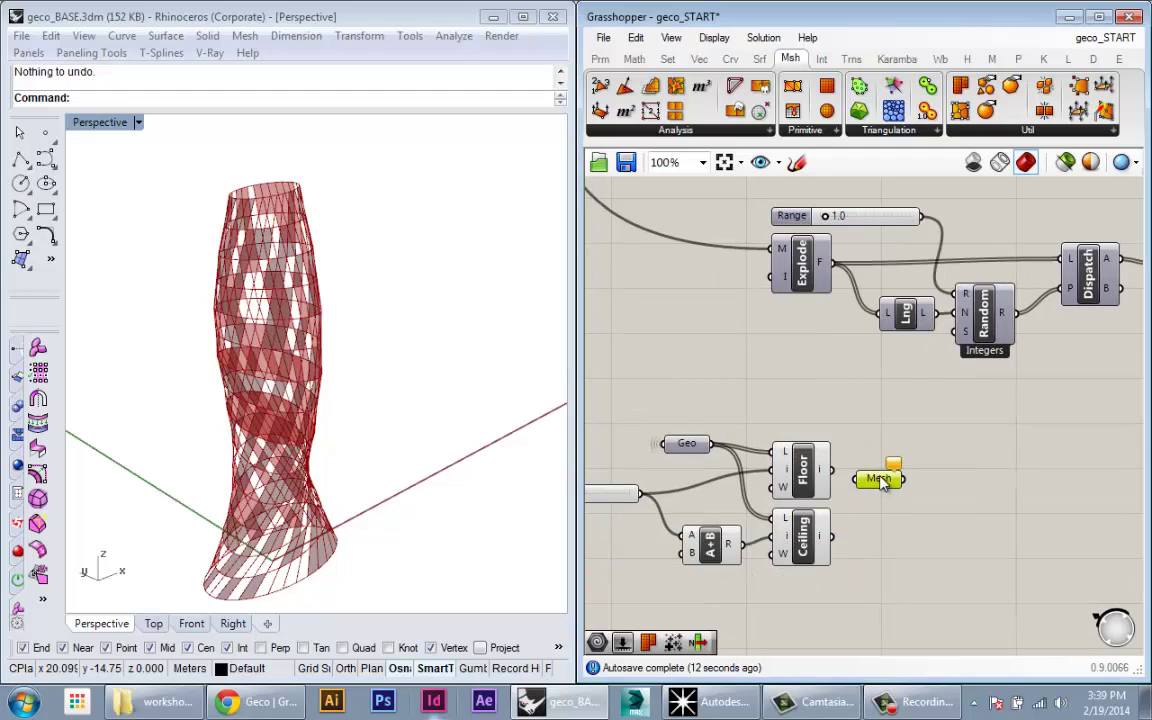
- Connect the Floor output to the Mesh parameter and place a copy of the parameter behind the Ceiling output
{"action": "double_click", "coordinate": [896, 533]}
{"action": "type", "text": "esh"}
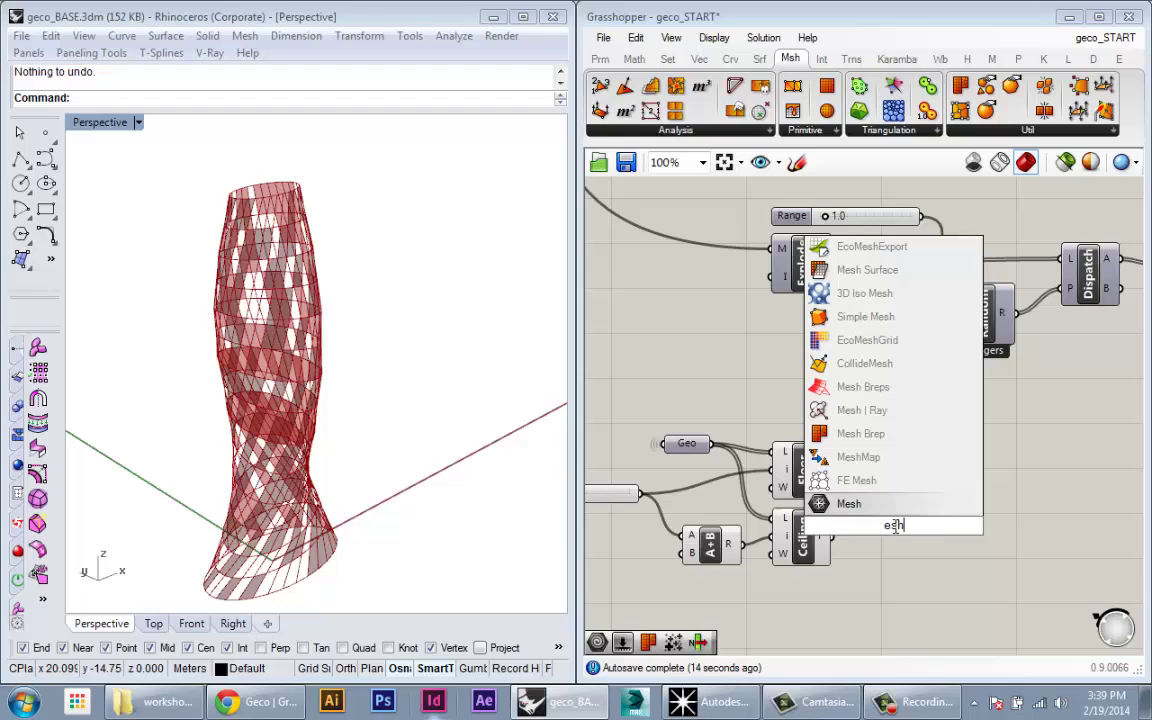
{"action": "left_click", "coordinate": [849, 505]}
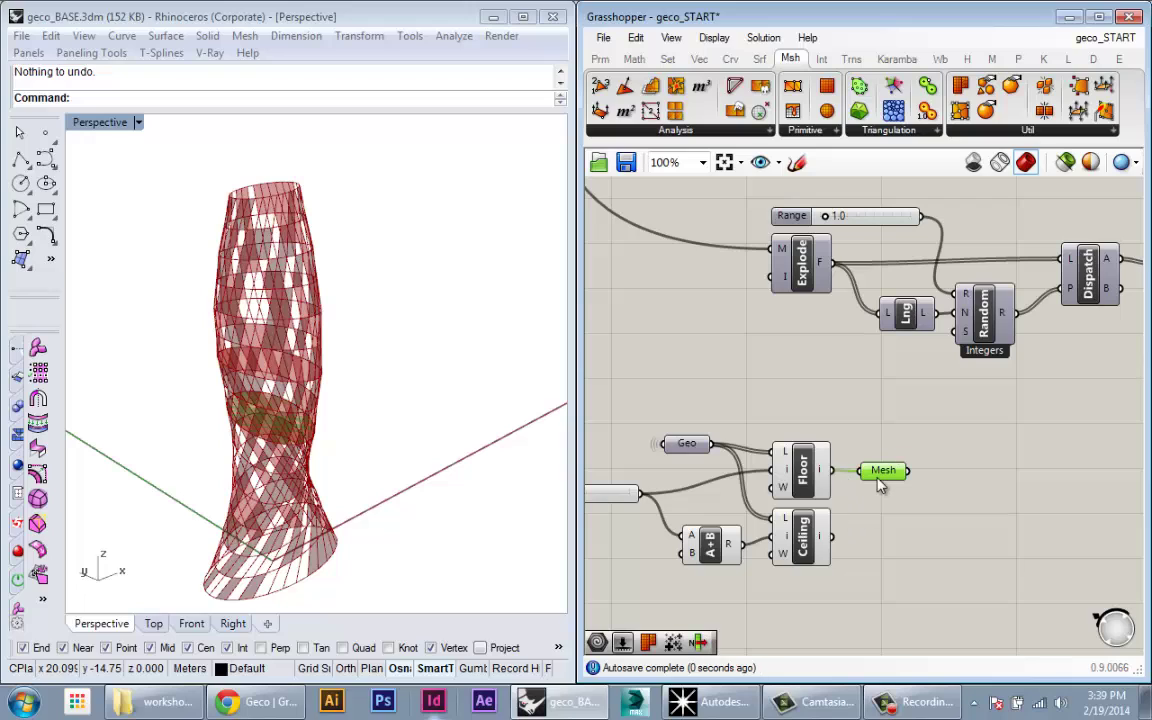
{"action": "left_click_drag", "start_coordinate": [878, 478], "coordinate": [878, 534], "text": "alt"}
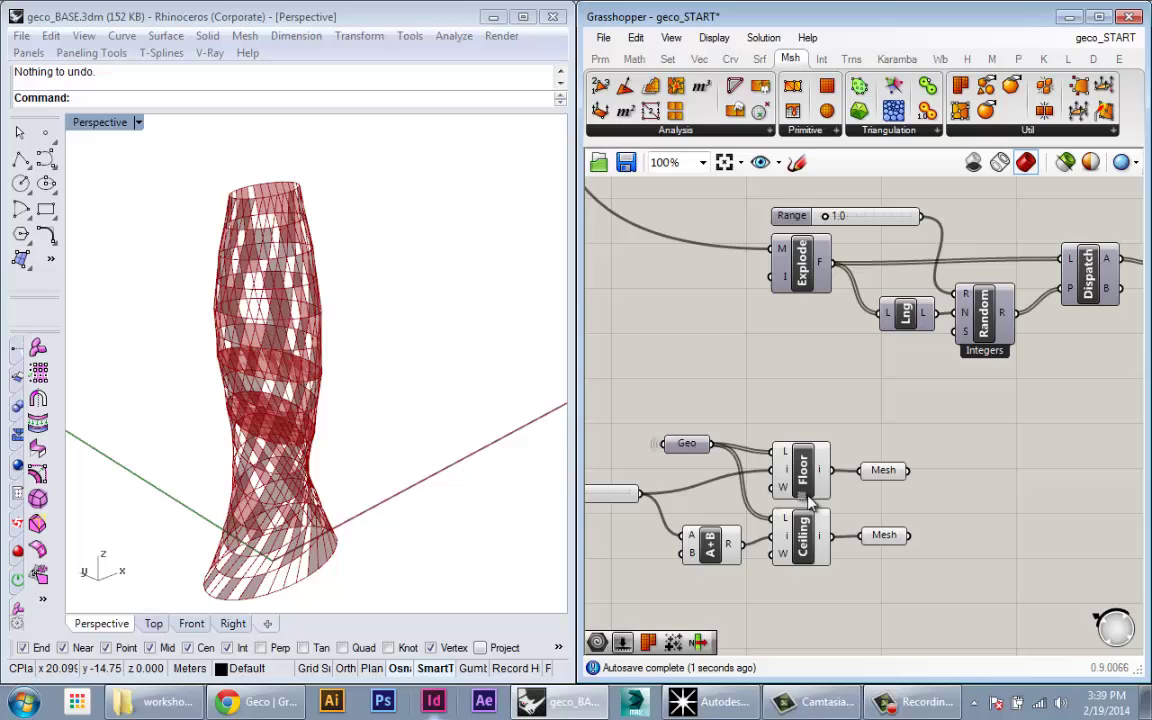
- Hide the preview of the Floor and Ceiling components together
{"action": "left_click_drag", "start_coordinate": [808, 498], "coordinate": [798, 512]}
{"action": "middle_click", "coordinate": [832, 316]}
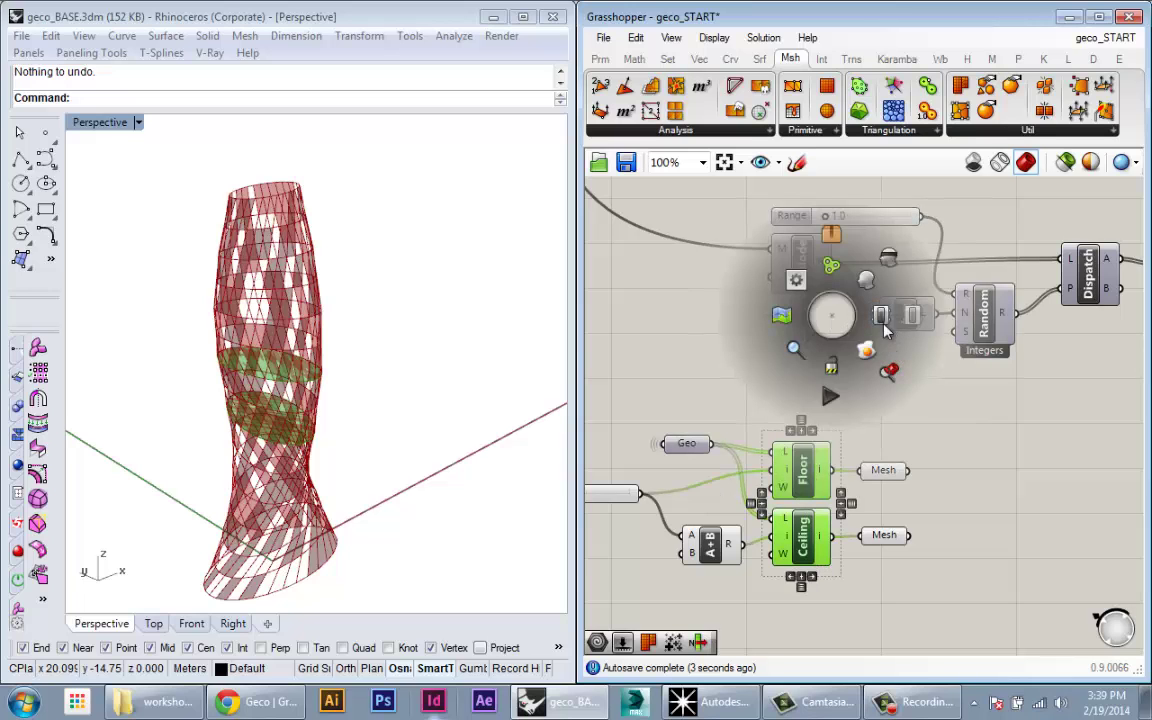
{"action": "left_click", "coordinate": [886, 259]}
{"action": "scroll", "coordinate": [268, 421], "scroll_direction": "up", "scroll_amount": 7}
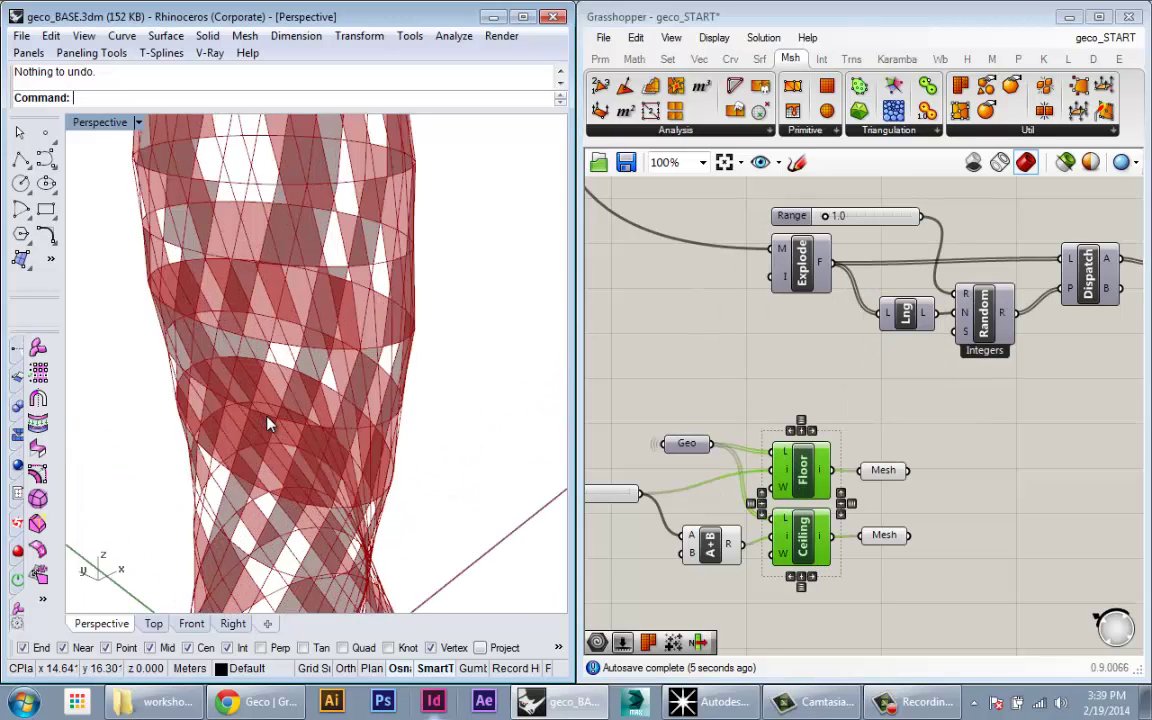
{"action": "right_click_drag", "start_coordinate": [268, 421], "coordinate": [470, 420]}
- Select both Mesh parameters, enable the mesh edge preview and examine the triangulation of the floor and ceiling meshes
{"action": "right_click_drag", "start_coordinate": [947, 535], "coordinate": [936, 541]}
{"action": "left_click_drag", "start_coordinate": [927, 578], "coordinate": [903, 476]}
{"action": "right_click_drag", "start_coordinate": [474, 443], "coordinate": [540, 460]}
{"action": "left_click_drag", "start_coordinate": [931, 570], "coordinate": [869, 433]}
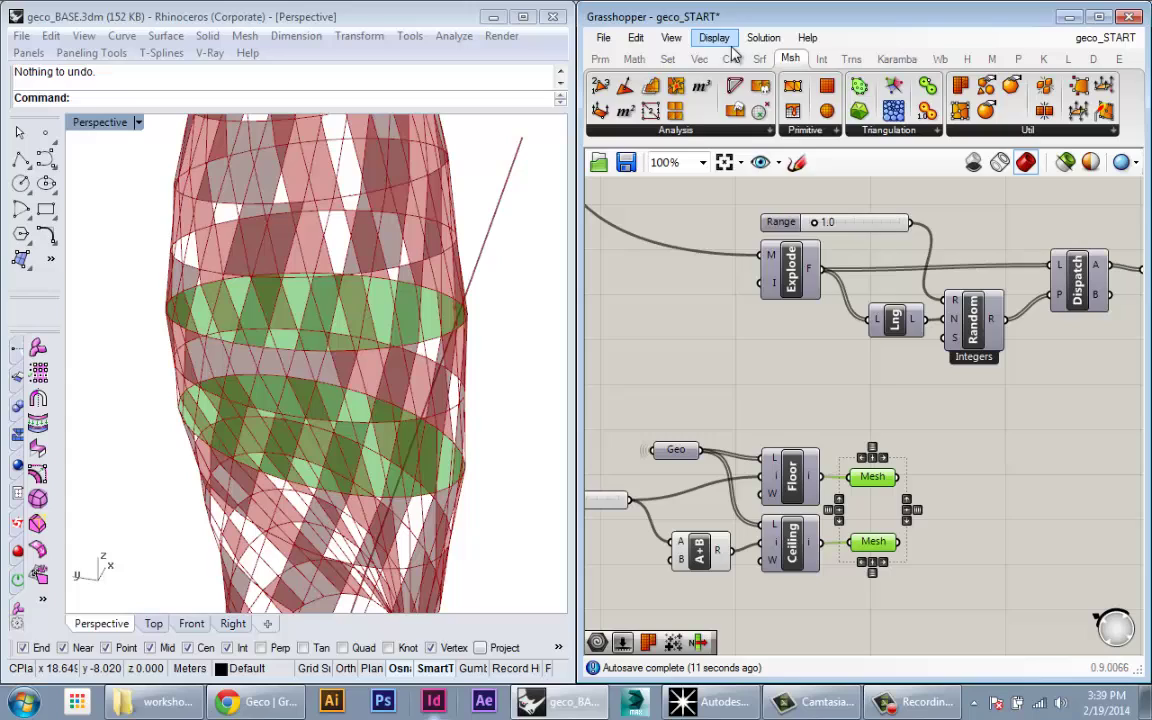
{"action": "left_click", "coordinate": [718, 40]}
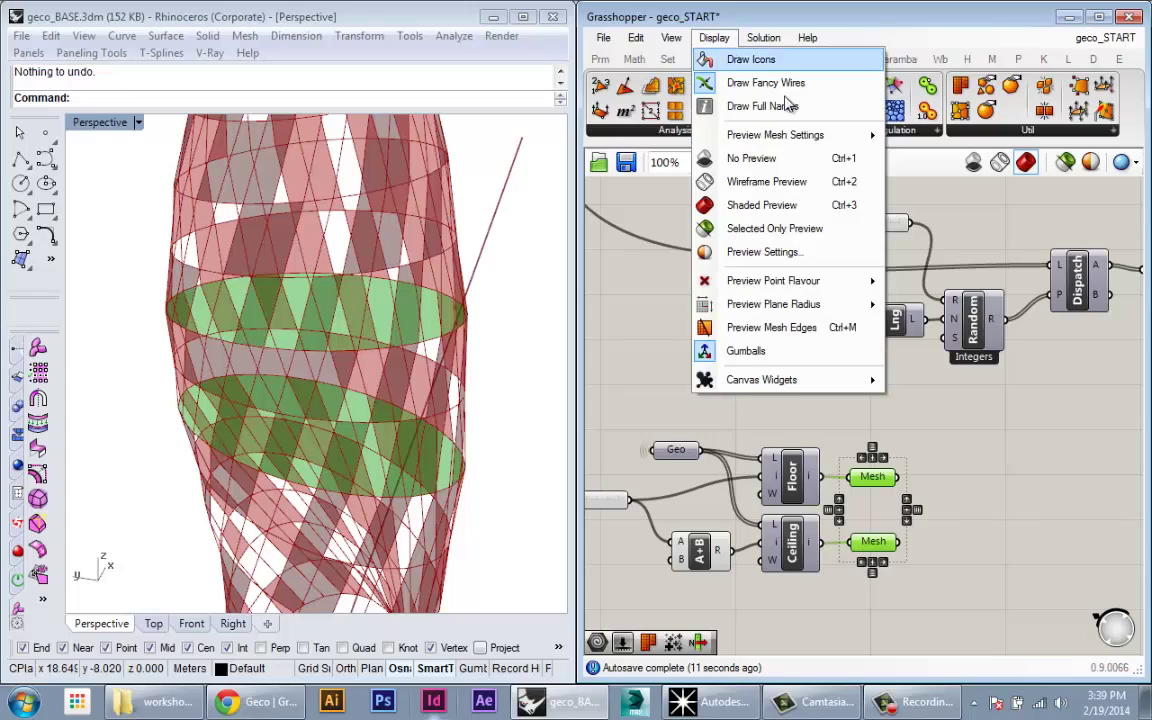
{"action": "left_click", "coordinate": [775, 328]}
{"action": "scroll", "coordinate": [400, 350], "scroll_direction": "up", "scroll_amount": 6}
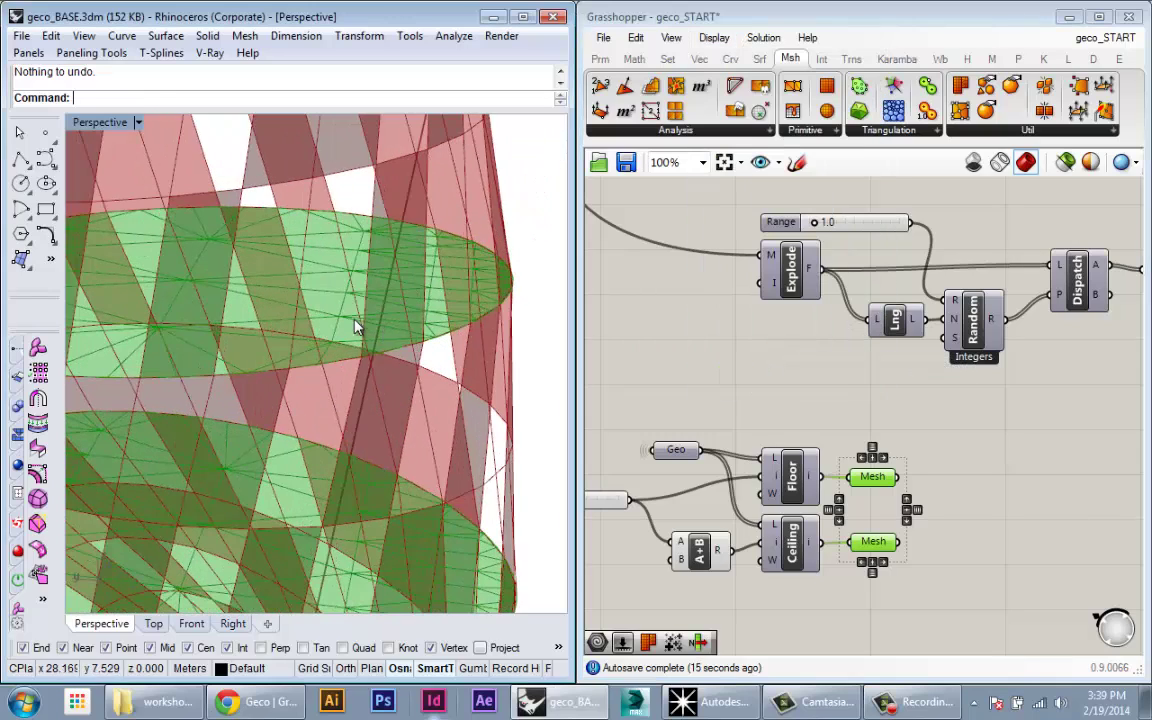
{"action": "scroll", "coordinate": [504, 301], "scroll_direction": "down", "scroll_amount": 7}
{"action": "right_click_drag", "start_coordinate": [504, 301], "coordinate": [377, 187]}
{"action": "scroll", "coordinate": [347, 437], "scroll_direction": "up", "scroll_amount": 8}
{"action": "right_click_drag", "start_coordinate": [383, 295], "coordinate": [363, 270]}
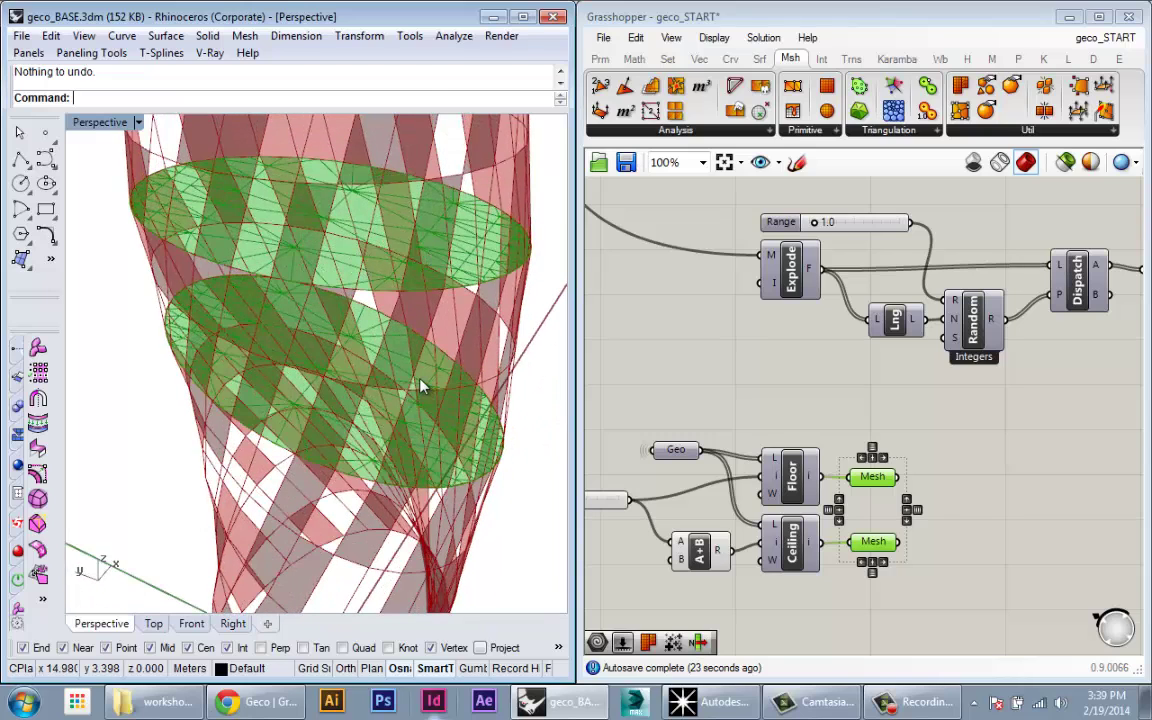
- Turn the mesh edge preview off again and clear the selection of both Mesh parameters
{"action": "left_click", "coordinate": [714, 37]}
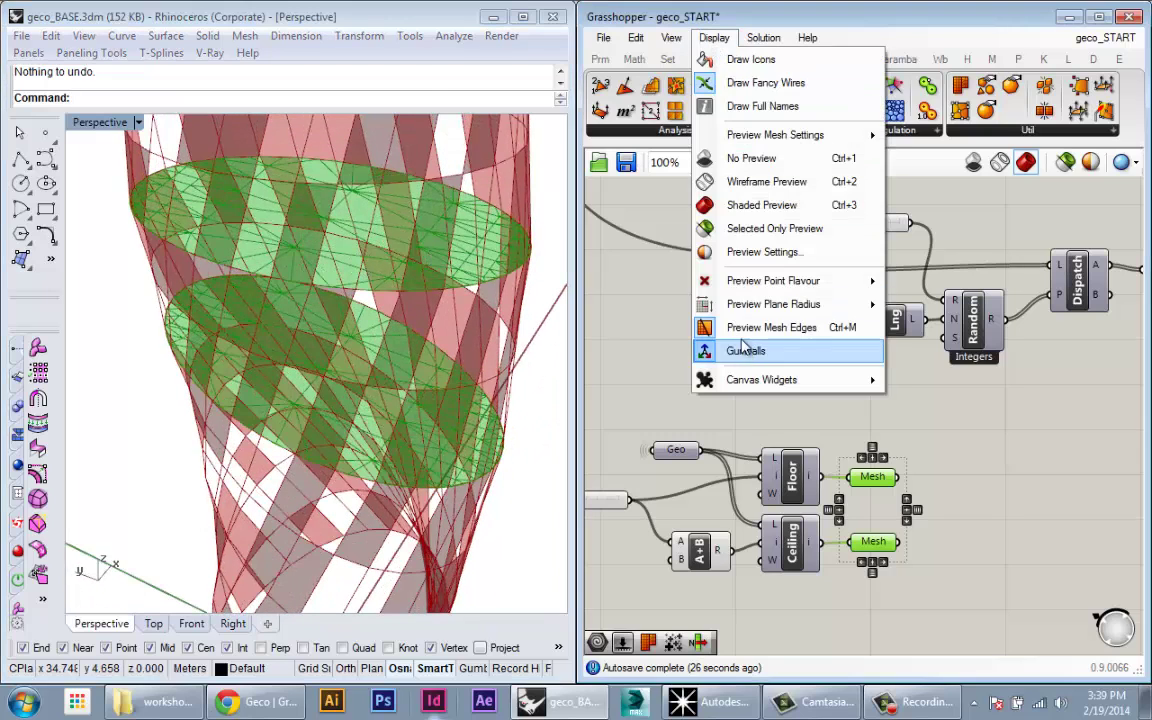
{"action": "left_click", "coordinate": [700, 296]}
{"action": "scroll", "coordinate": [307, 507], "scroll_direction": "down", "scroll_amount": 8}
{"action": "right_click_drag", "start_coordinate": [265, 483], "coordinate": [345, 385]}
{"action": "left_click", "coordinate": [876, 510]}
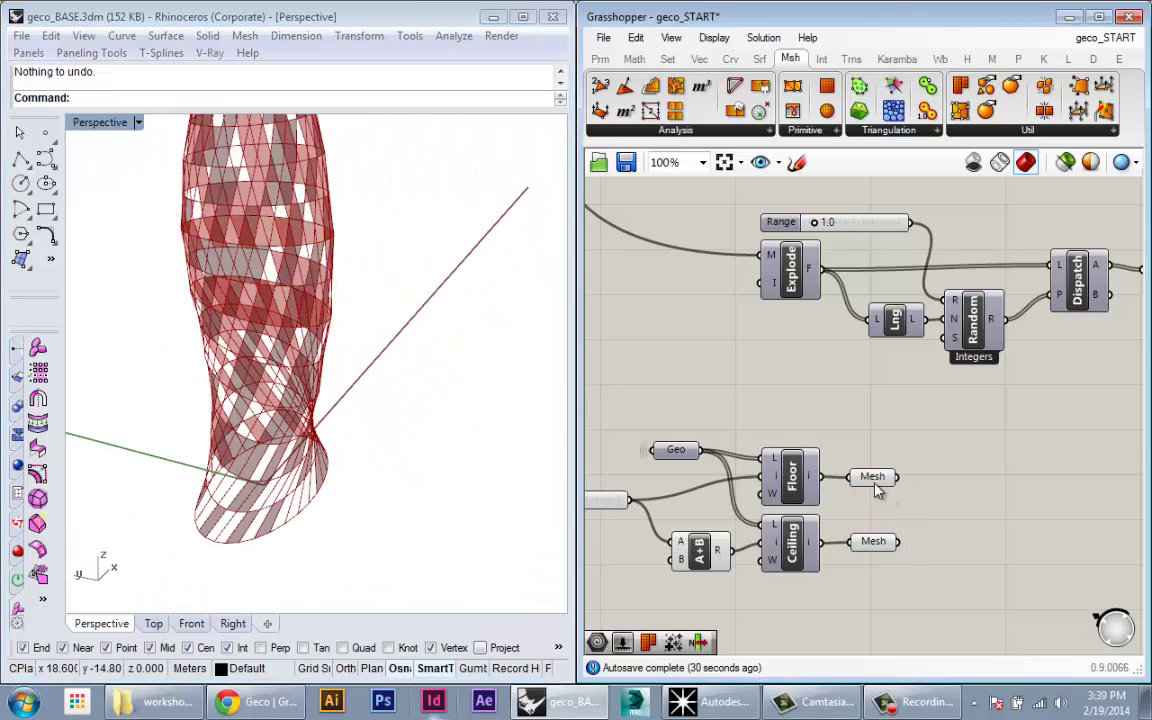
- Select the floor and ceiling Mesh parameters one at a time to identify each surface in the tower
{"action": "left_click", "coordinate": [875, 482]}
{"action": "left_click", "coordinate": [872, 543]}
{"action": "right_click_drag", "start_coordinate": [889, 526], "coordinate": [810, 540]}
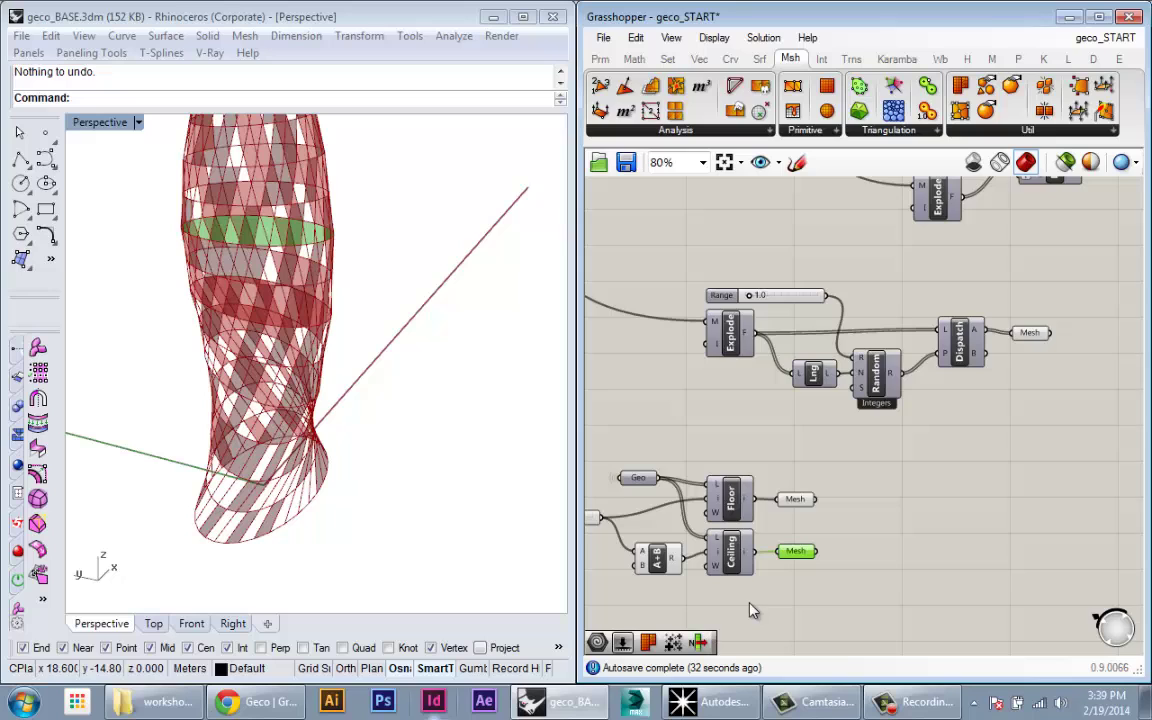
- Move the Mesh parameter fed by Dispatch's A output to a spot lower beside the Dispatch component
{"action": "right_click_drag", "start_coordinate": [642, 513], "coordinate": [796, 500]}
{"action": "right_click_drag", "start_coordinate": [1093, 364], "coordinate": [839, 398]}
{"action": "left_click_drag", "start_coordinate": [936, 355], "coordinate": [952, 408]}
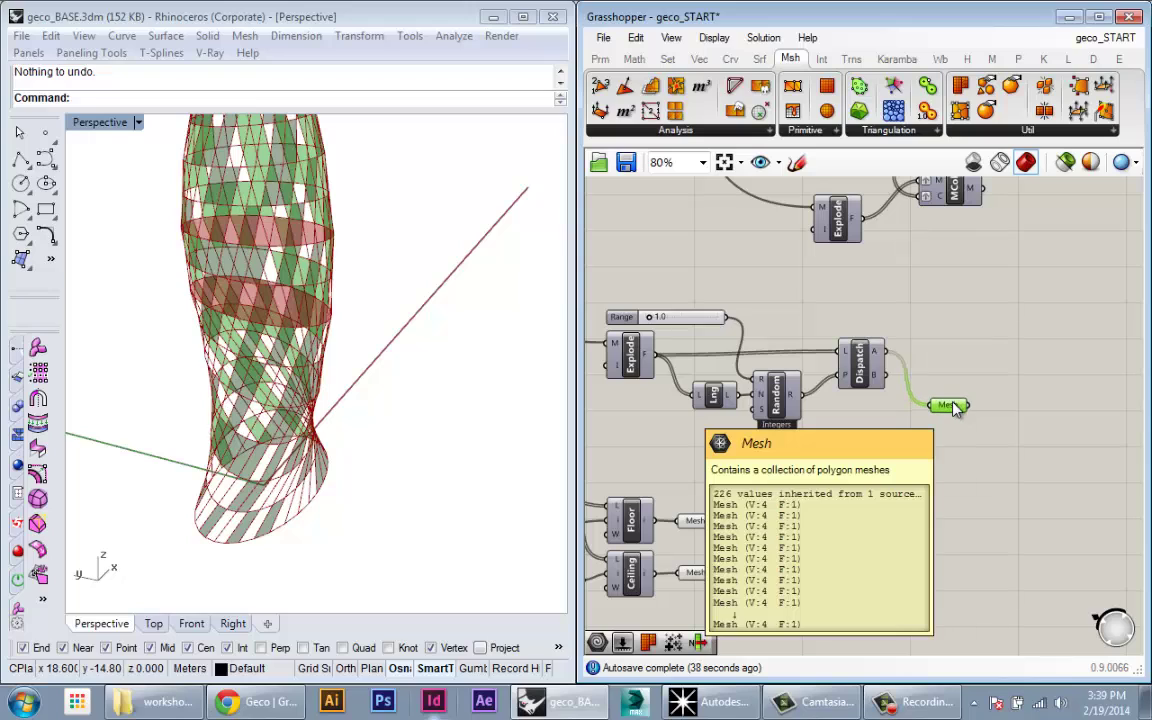